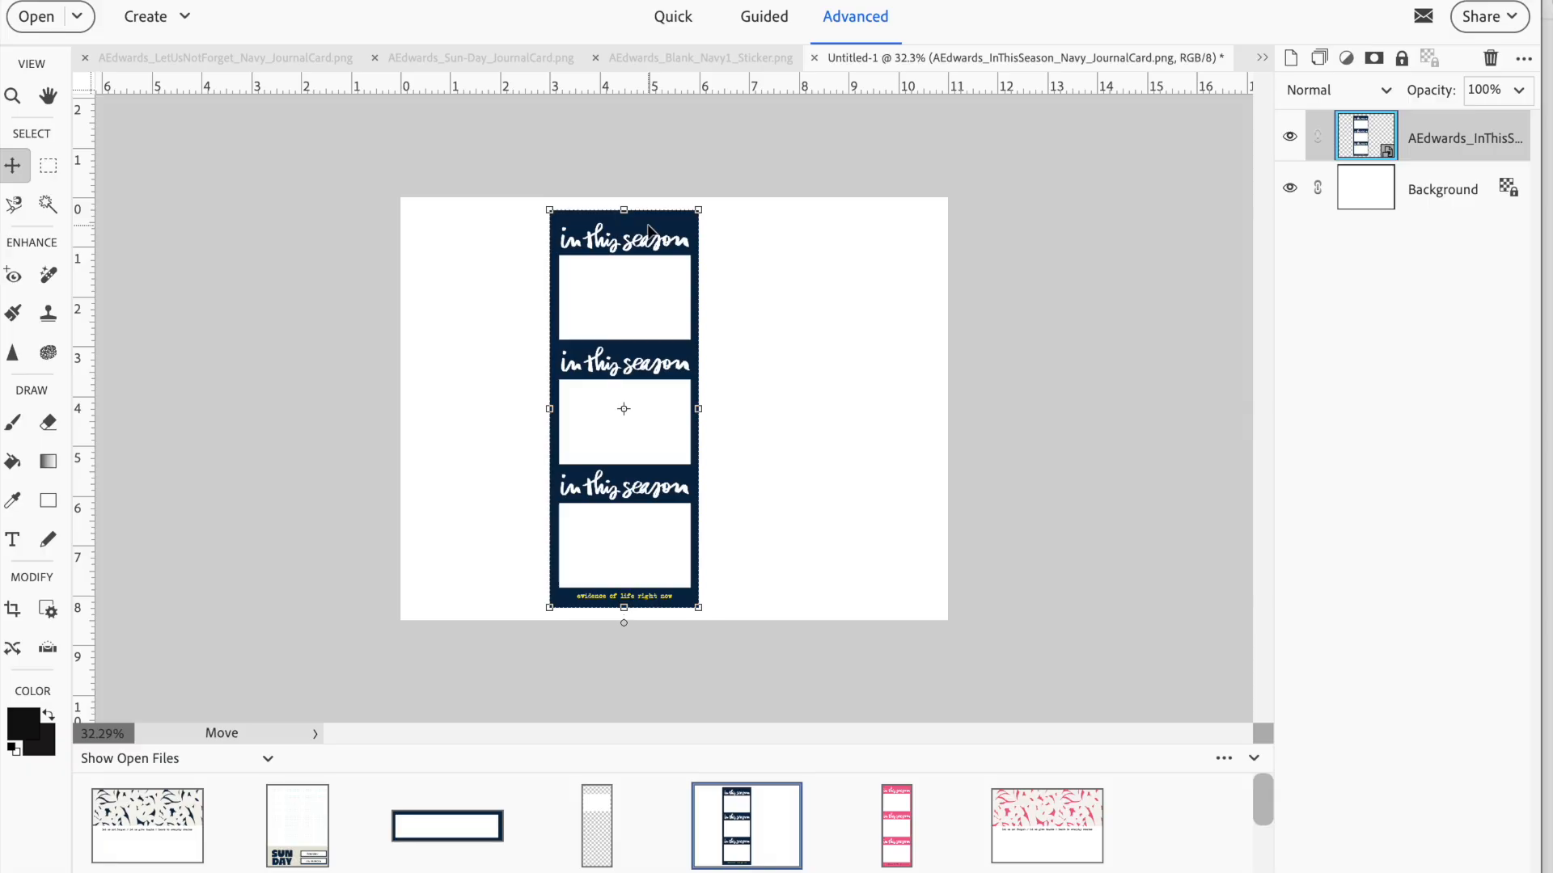
# Move the In This Season card to the right end of the page, clearing the rest of the canvas
pyautogui.moveTo(634, 226); pyautogui.dragTo(571, 227)
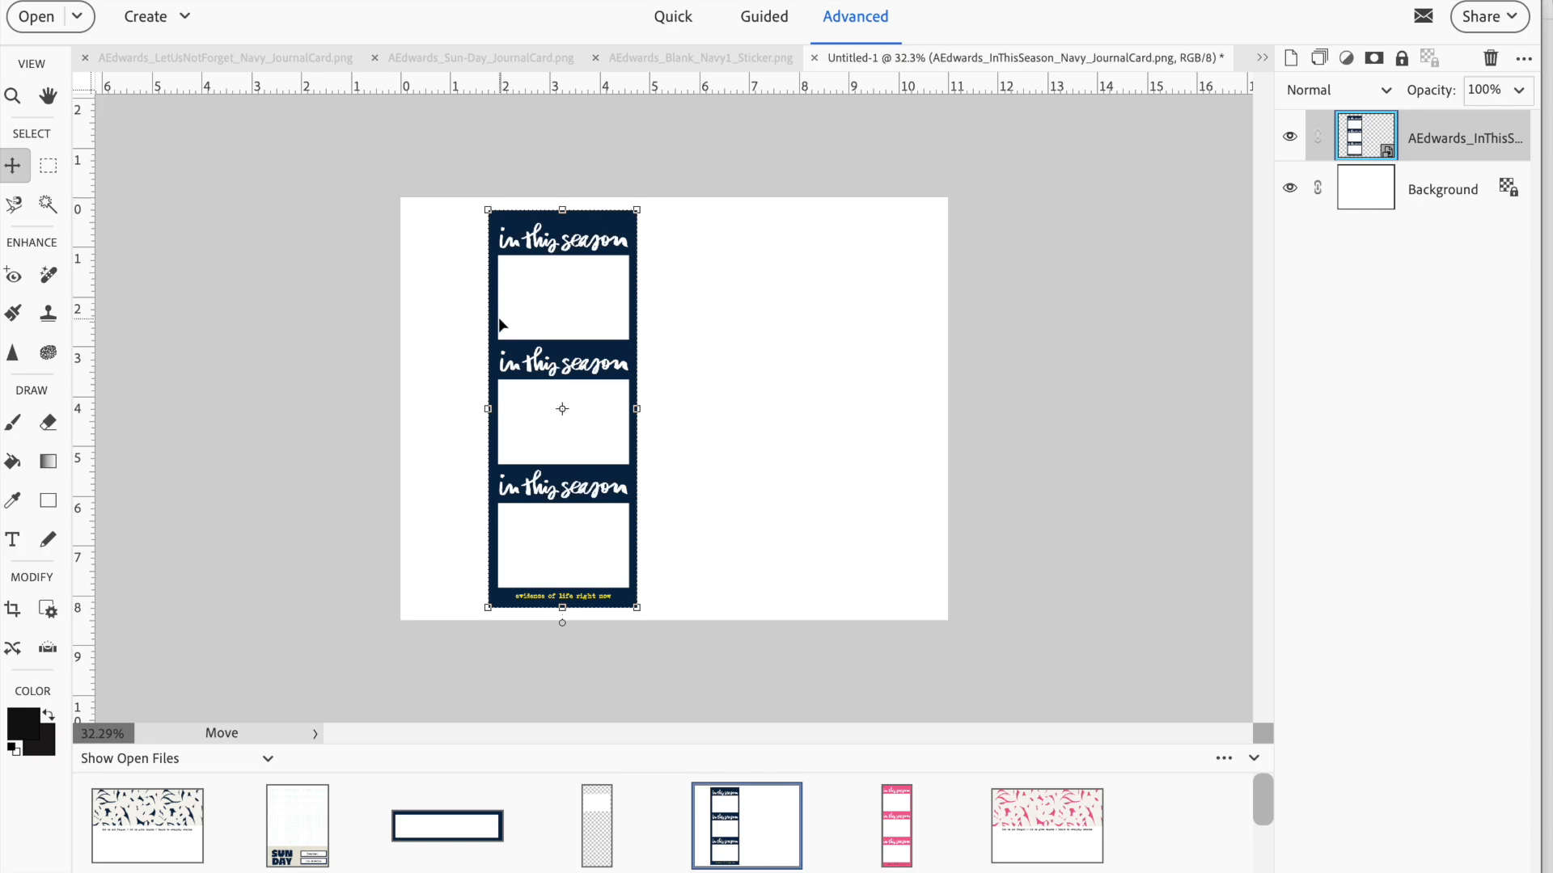
pyautogui.moveTo(596, 223); pyautogui.dragTo(574, 219)
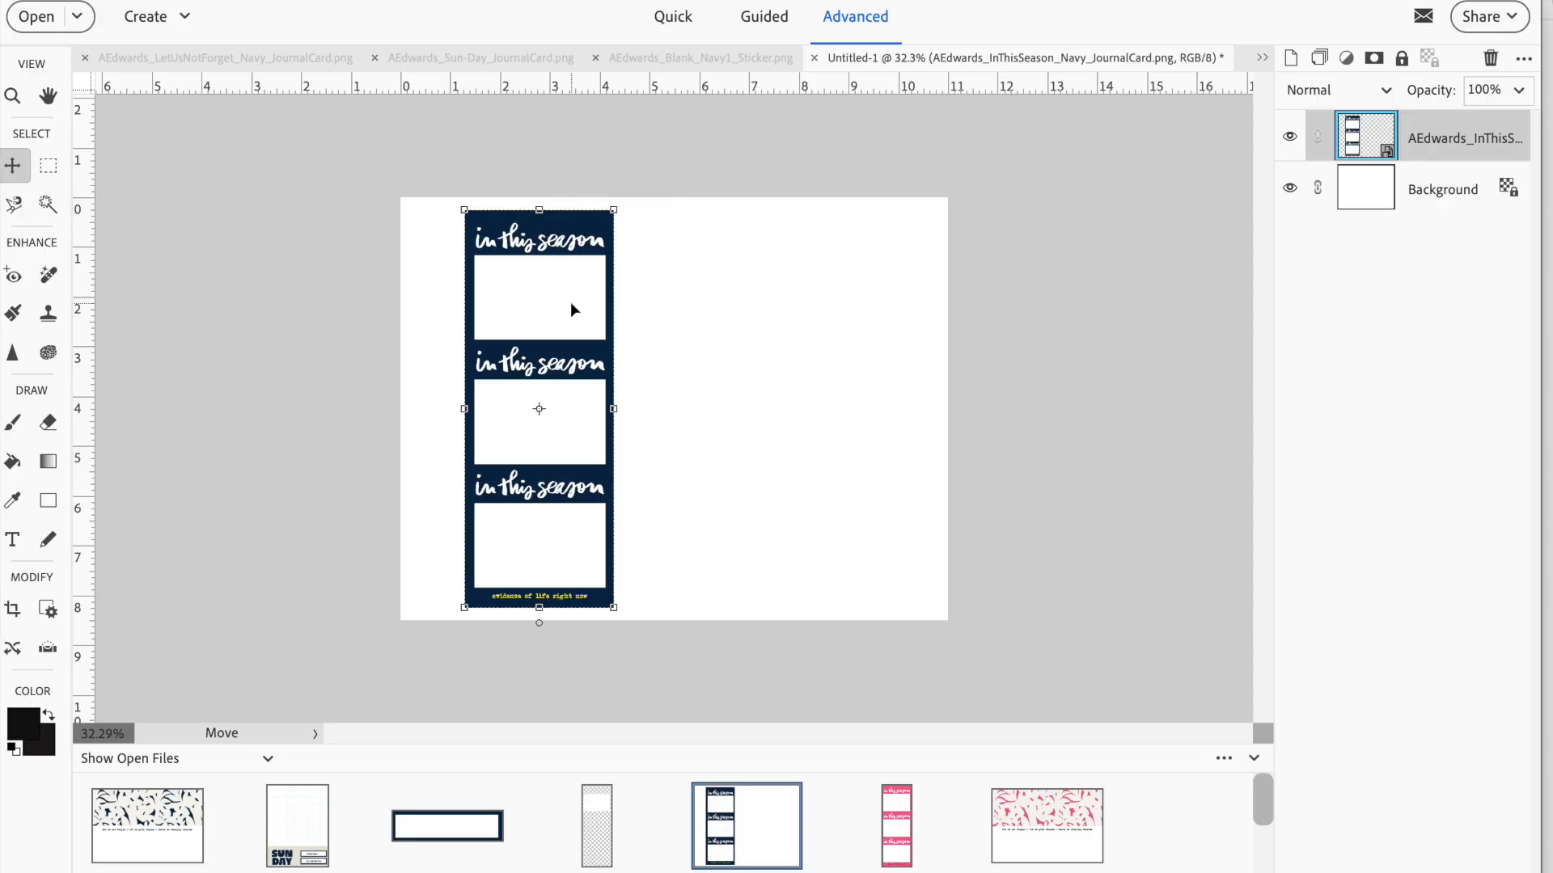
pyautogui.moveTo(566, 216); pyautogui.dragTo(870, 214)
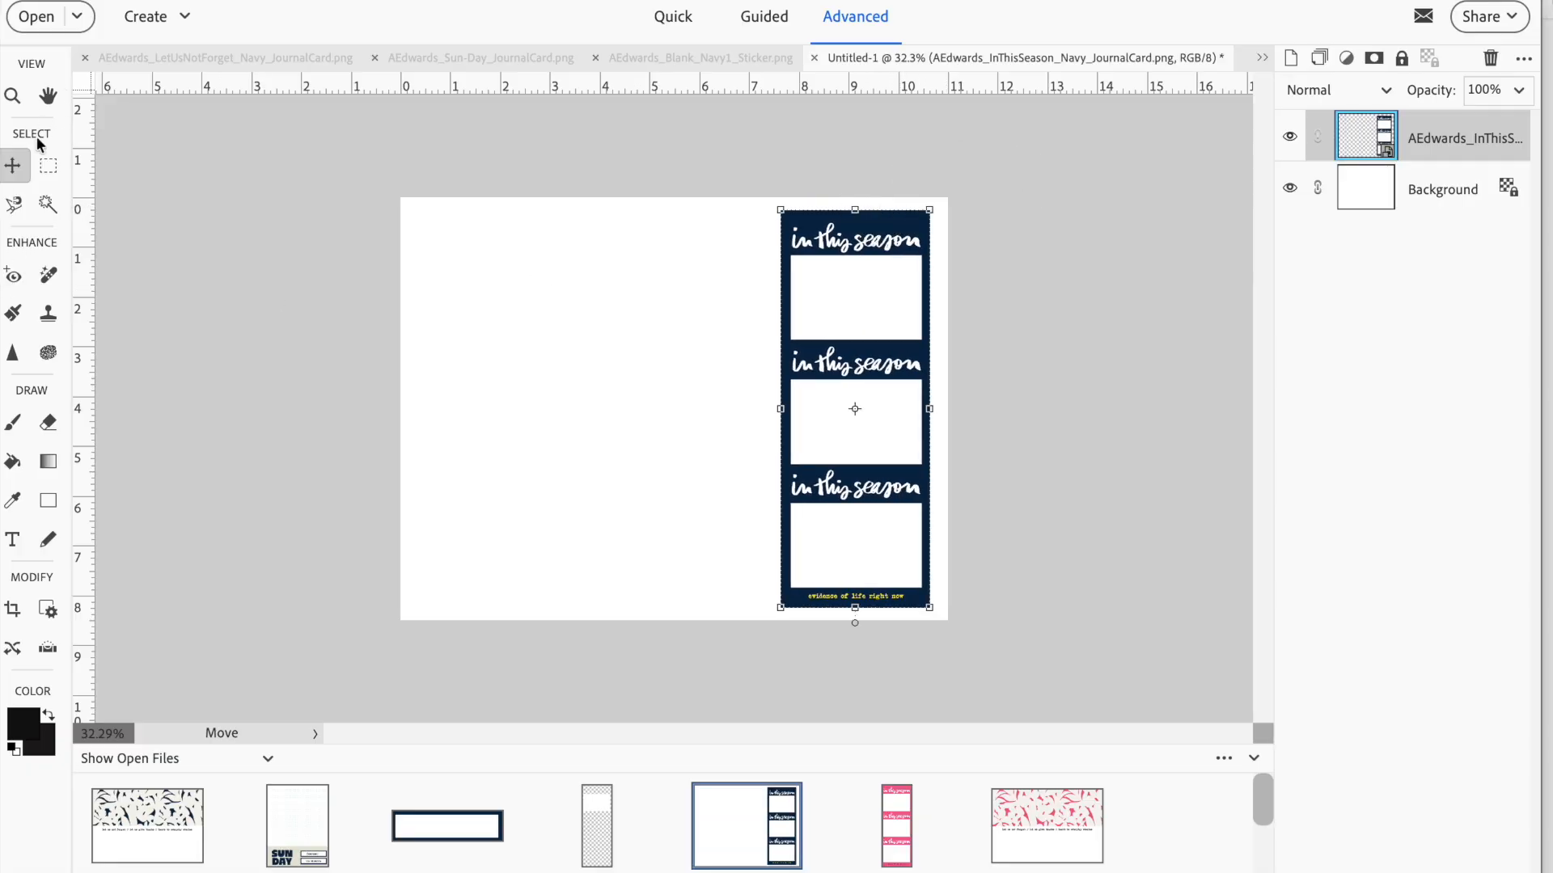
# Make a fixed-size rectangular selection of 5 x 8.5 in, full page height, near the page's left edge
pyautogui.click(48, 165)
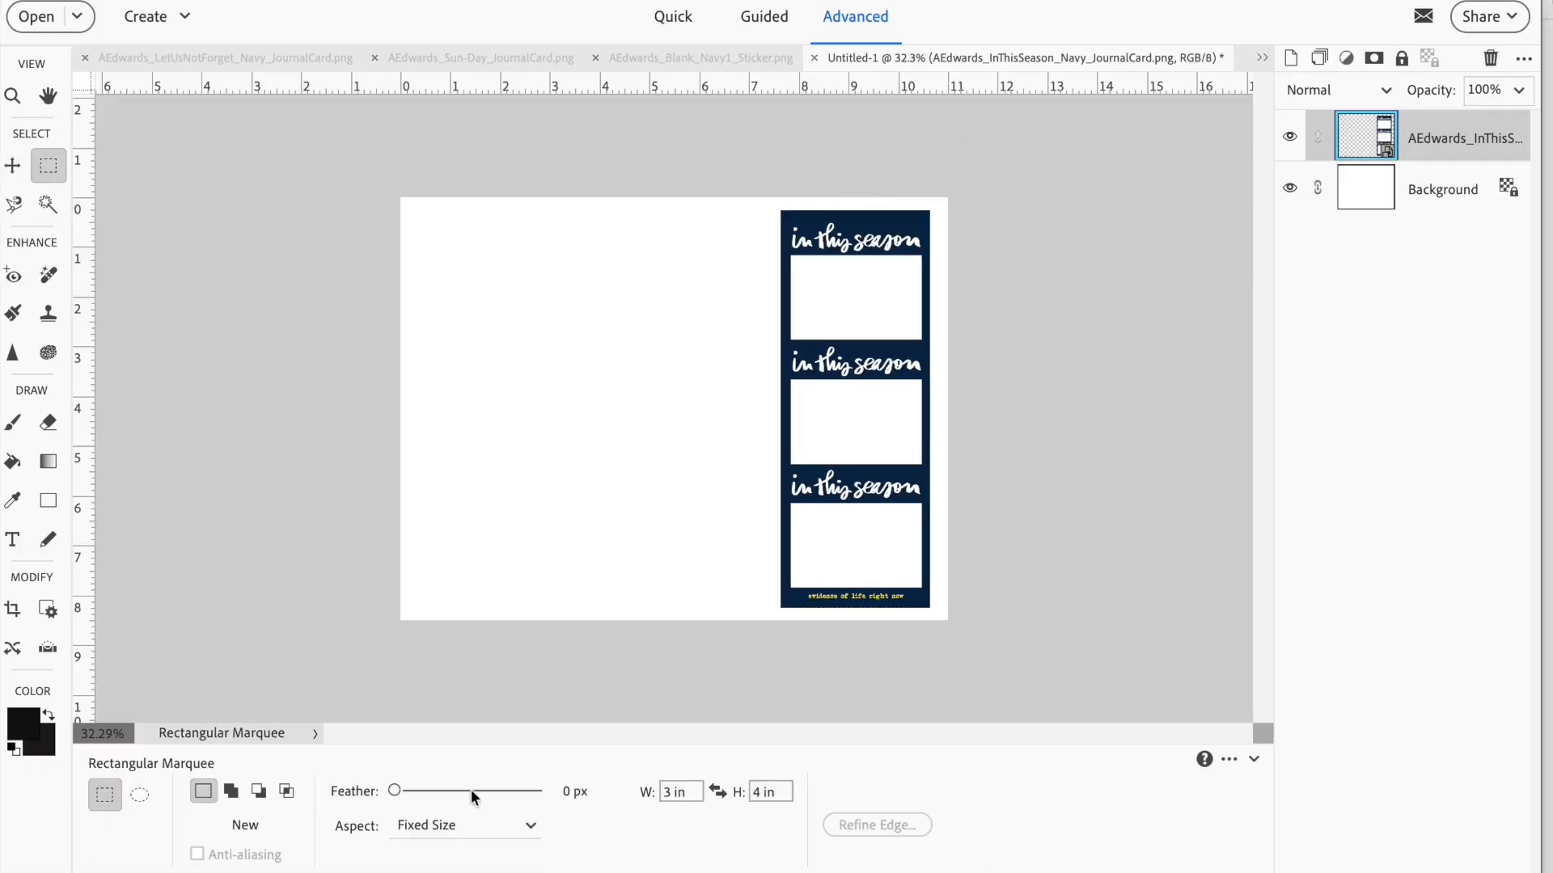
pyautogui.moveTo(690, 792); pyautogui.dragTo(614, 789)
pyautogui.write('5')
pyautogui.press('Tab')
pyautogui.write('8.5')
pyautogui.click(412, 198)
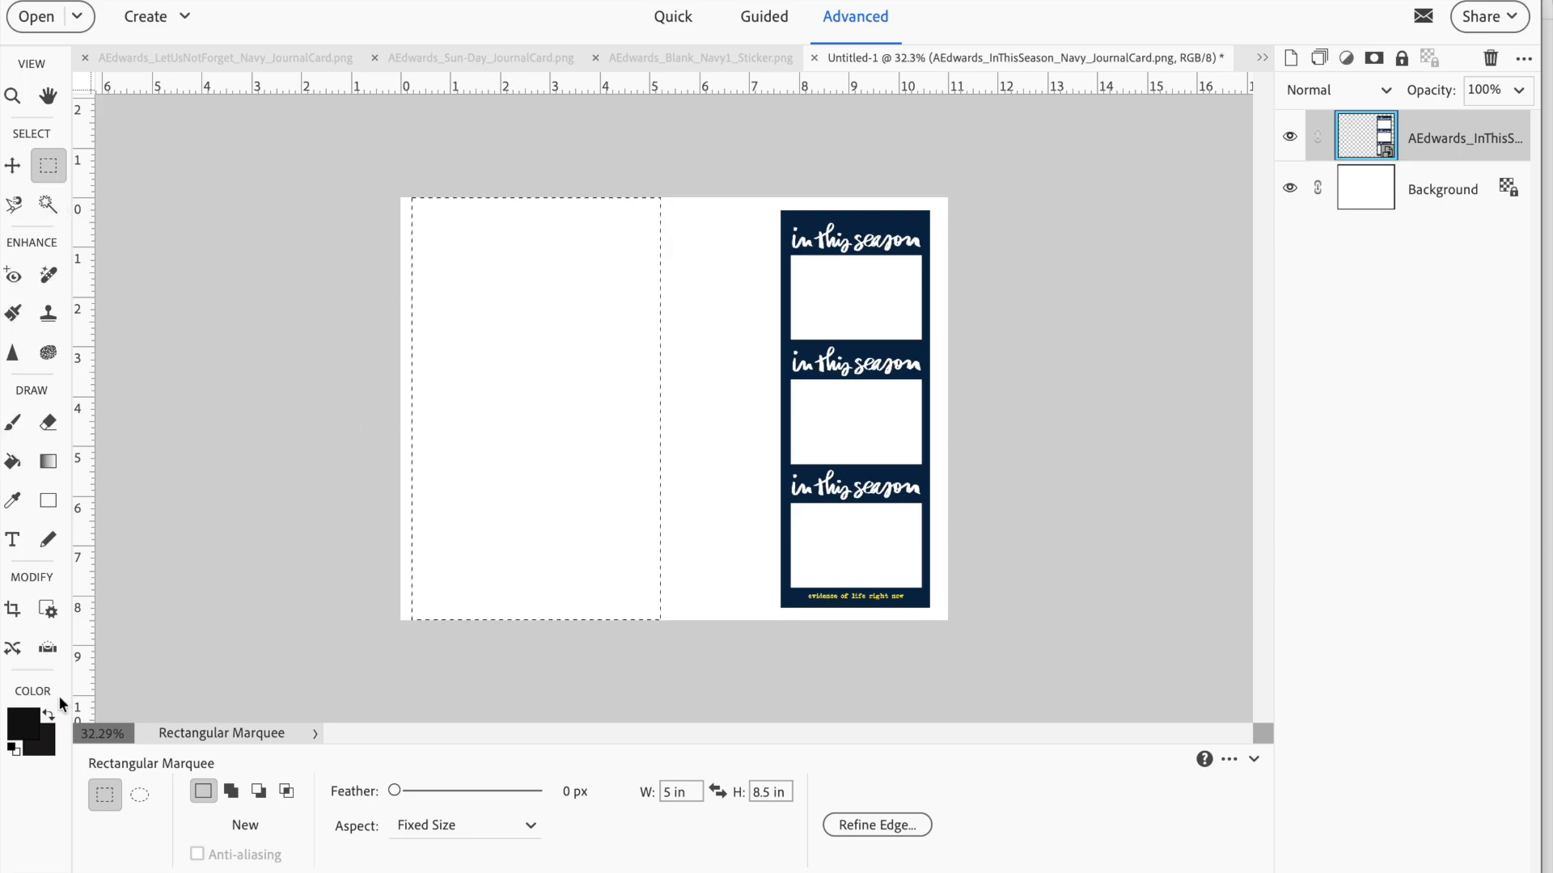
# Sample the In This Season card's navy as the foreground color and add a new blank layer
pyautogui.click(13, 500)
pyautogui.click(882, 219)
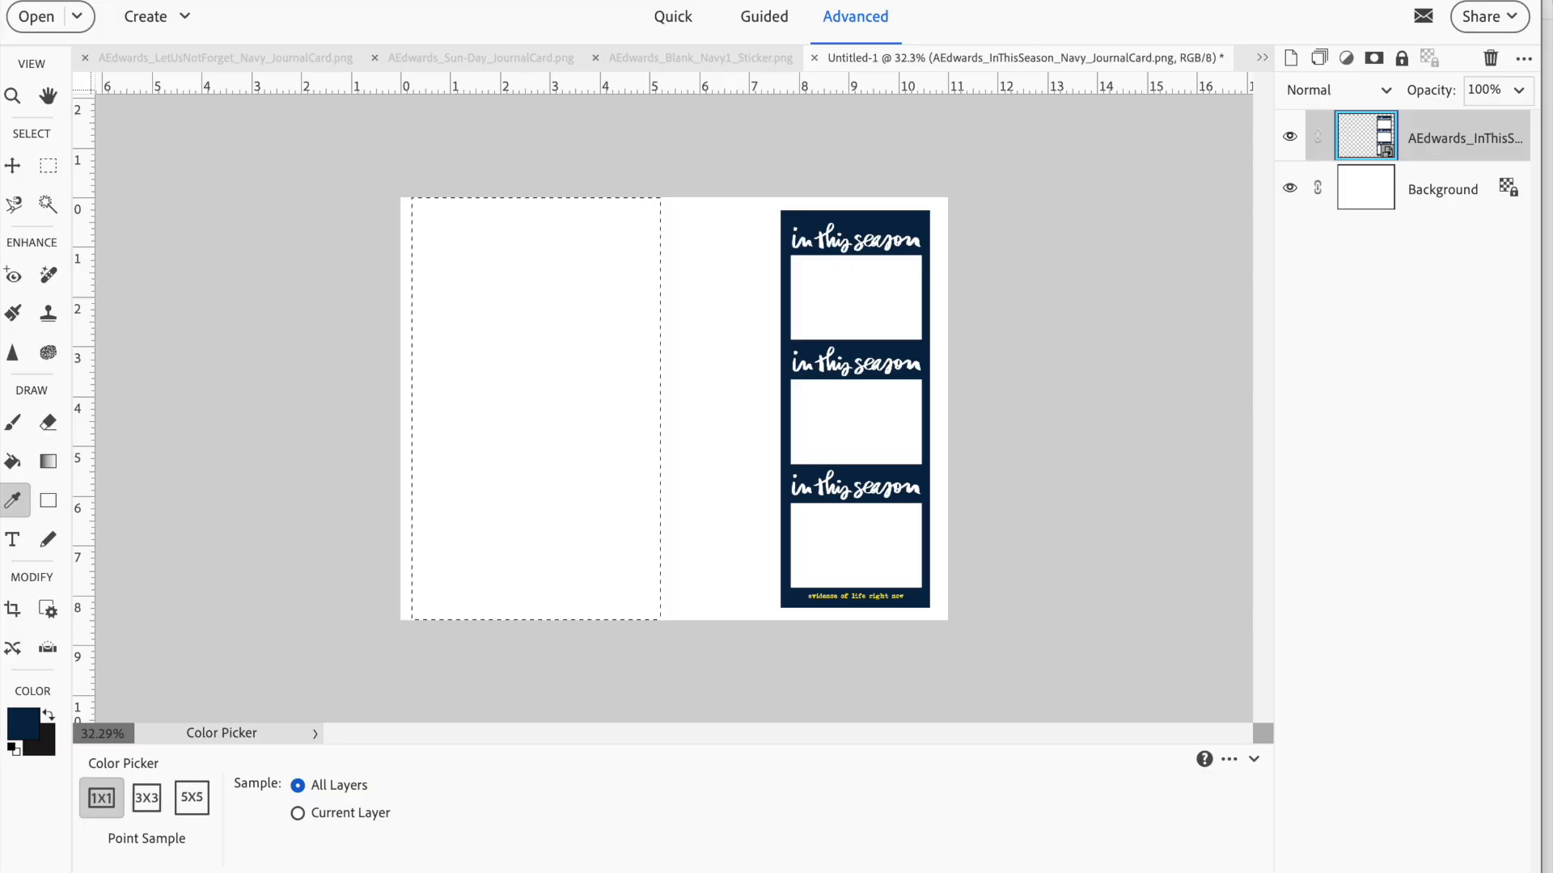
pyautogui.click(394, 2)
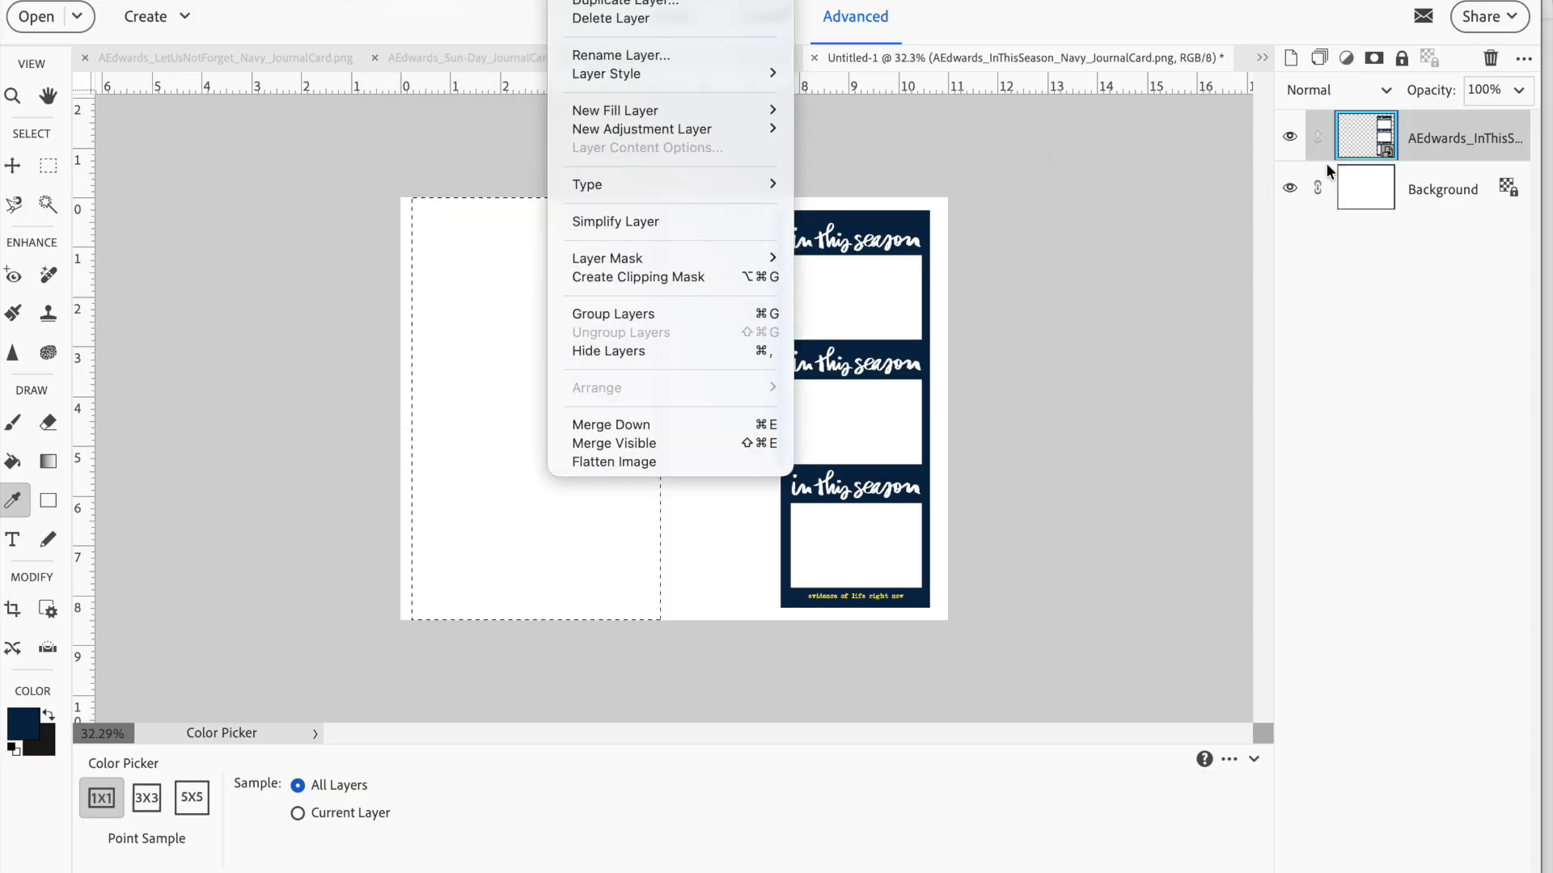
pyautogui.click(1292, 58)
pyautogui.click(1291, 58)
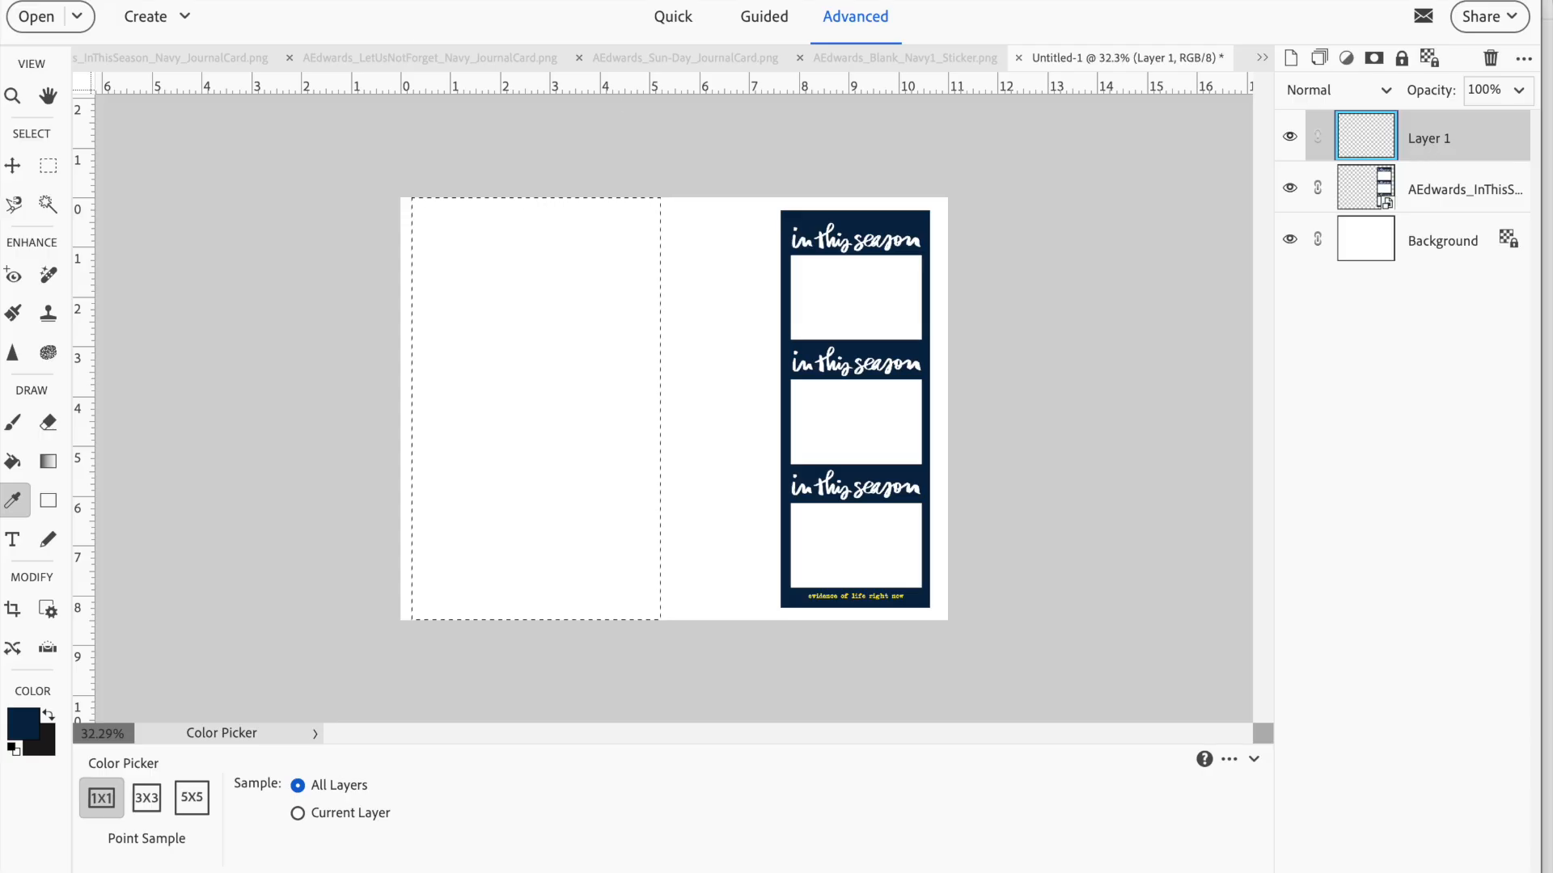
# Fill the selection with the foreground color in Normal mode at 100% opacity, and clear the selection
pyautogui.click(391, 0)
pyautogui.click(421, 186)
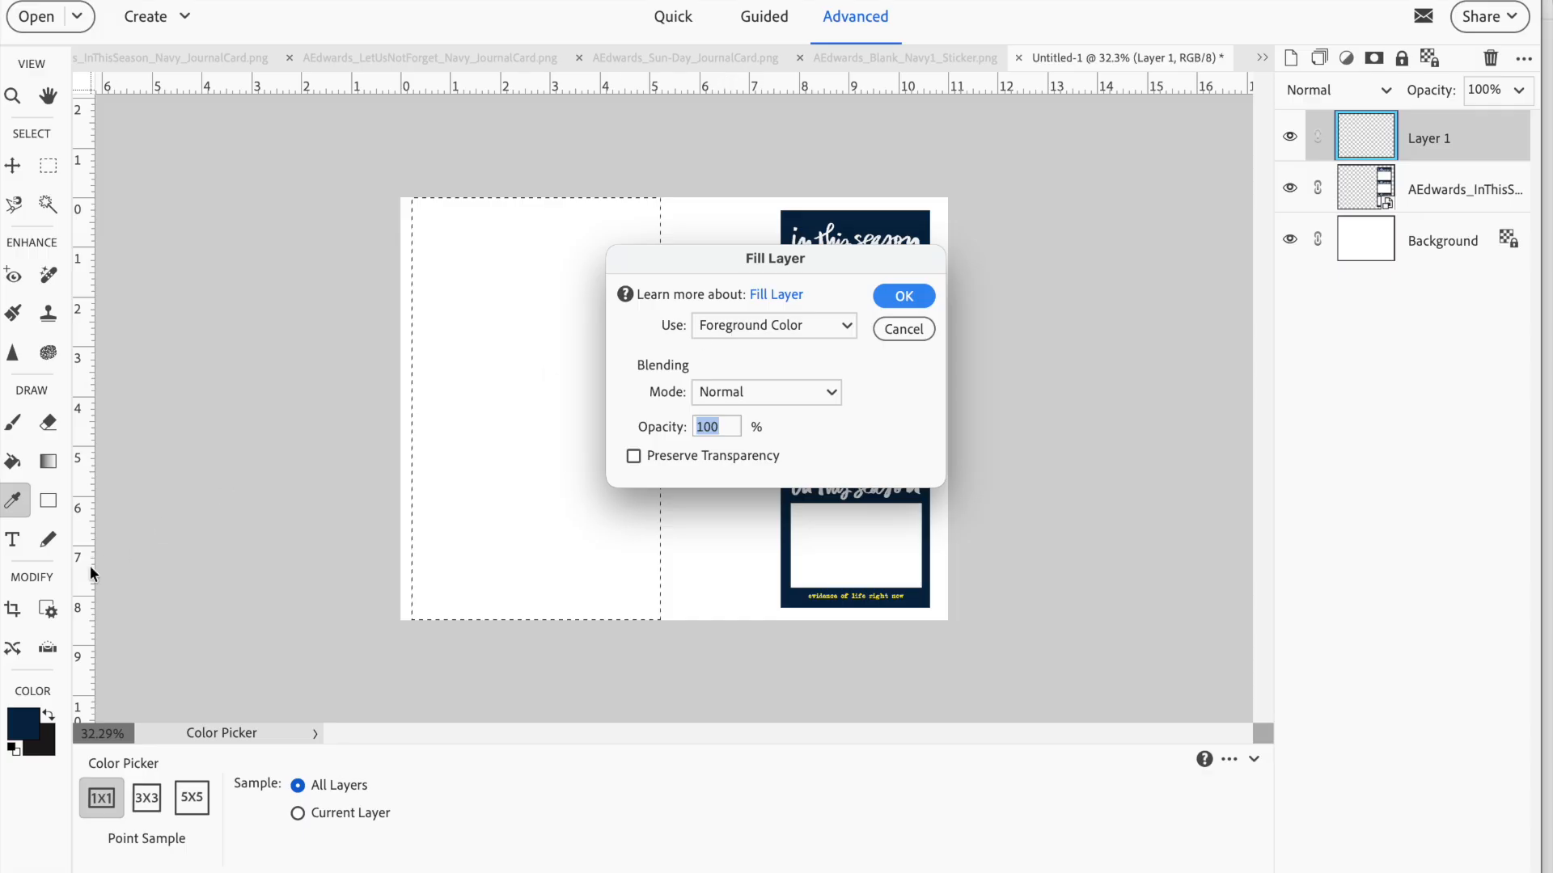
pyautogui.click(914, 295)
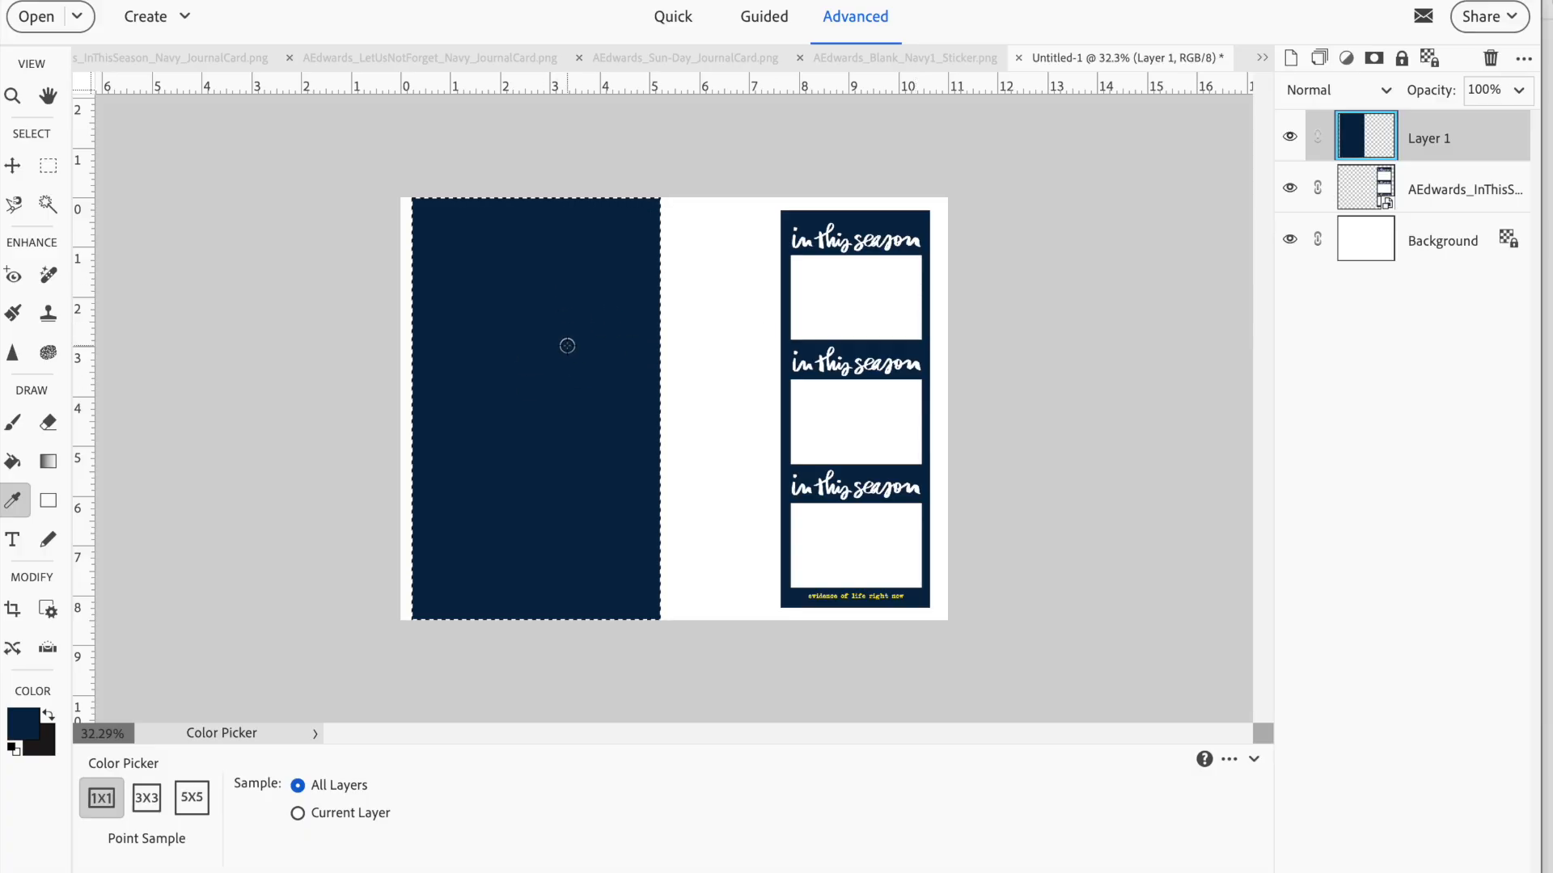
pyautogui.hotkey('ctrl', 'd')
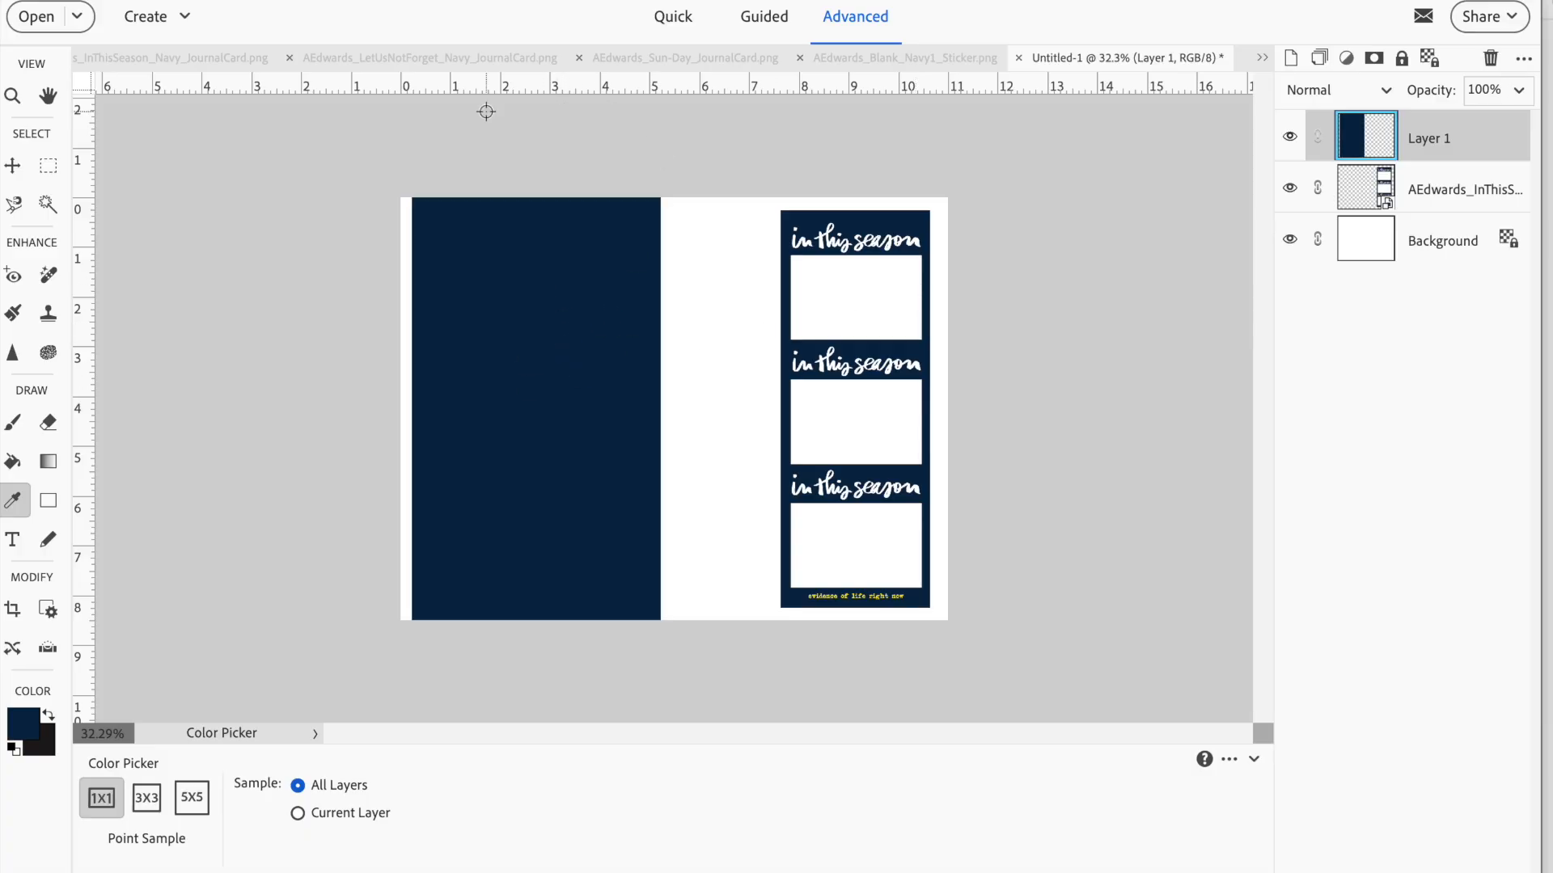
# Move the In This Season card onto the right part of the navy rectangle and place Layer 1 beneath the card layer
pyautogui.click(13, 165)
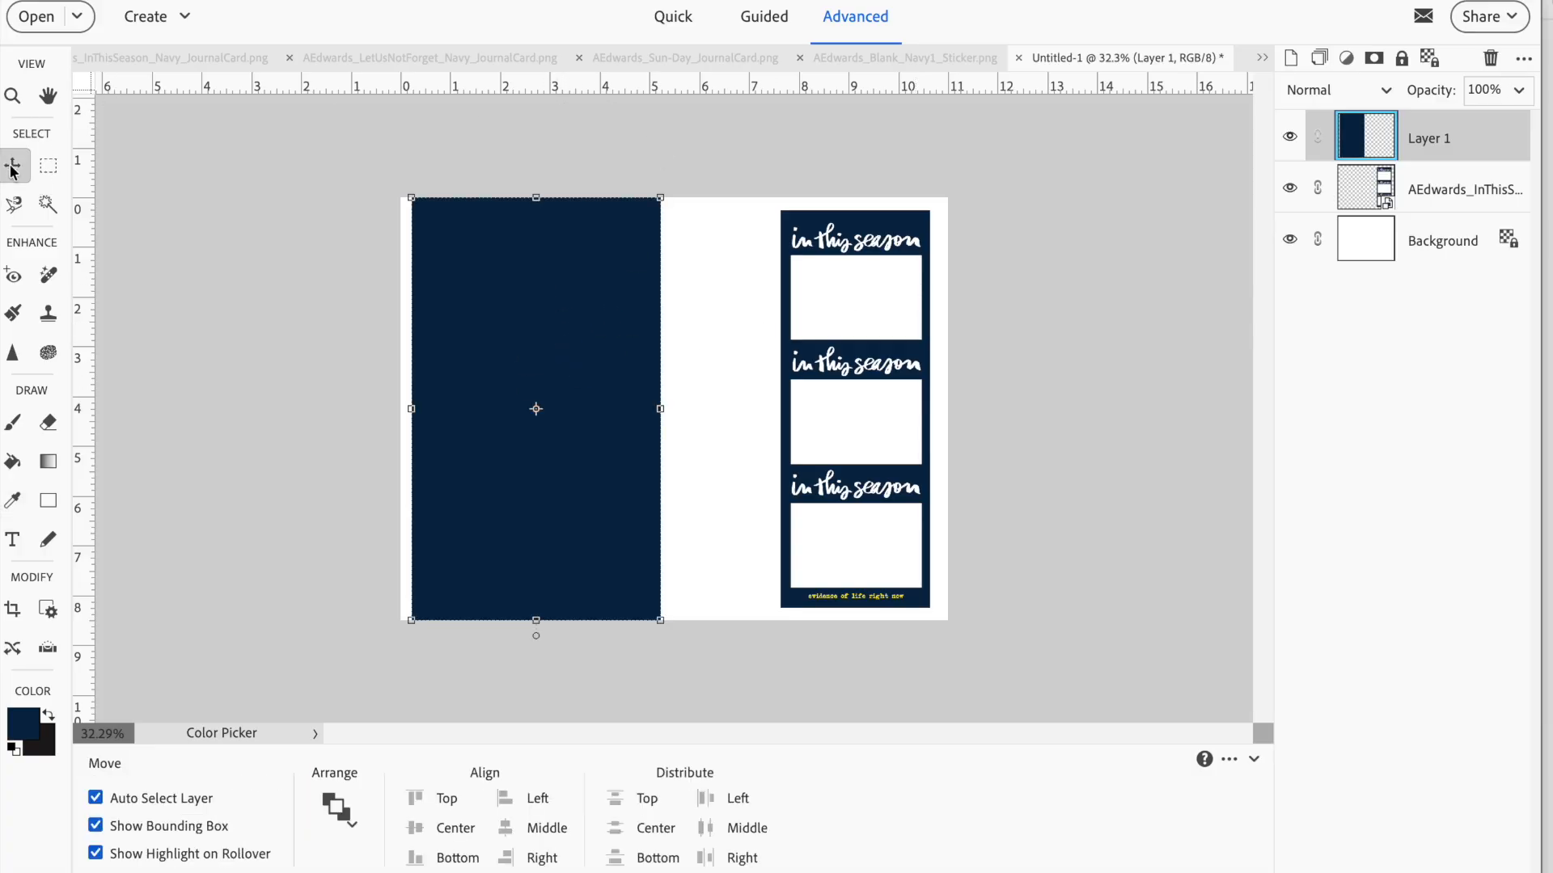
pyautogui.click(864, 237)
pyautogui.moveTo(864, 237); pyautogui.dragTo(578, 236)
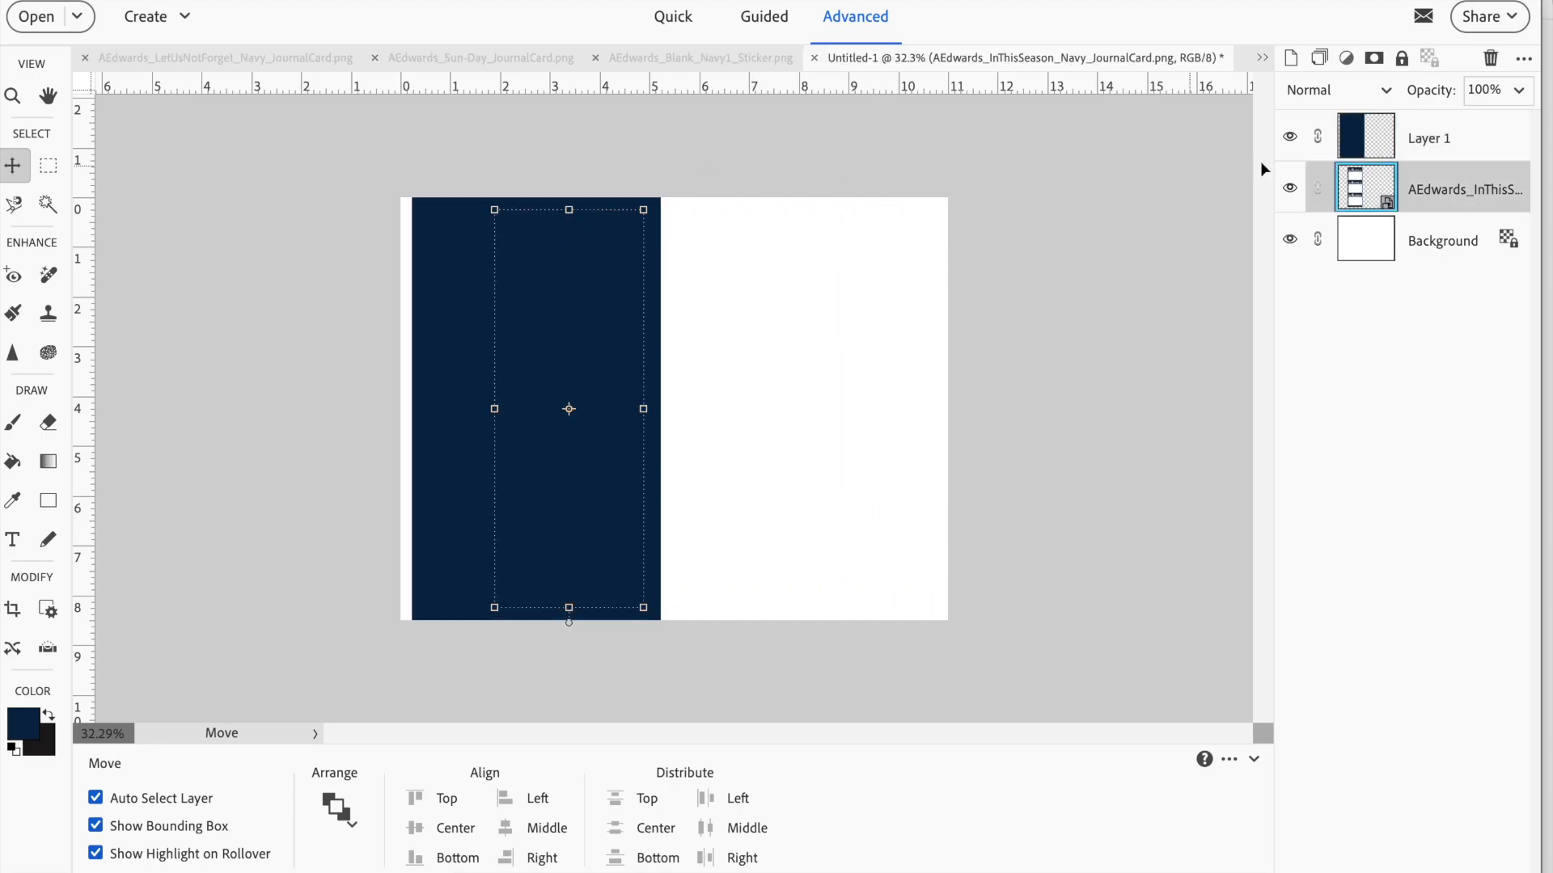
pyautogui.moveTo(1440, 138); pyautogui.dragTo(1420, 212)
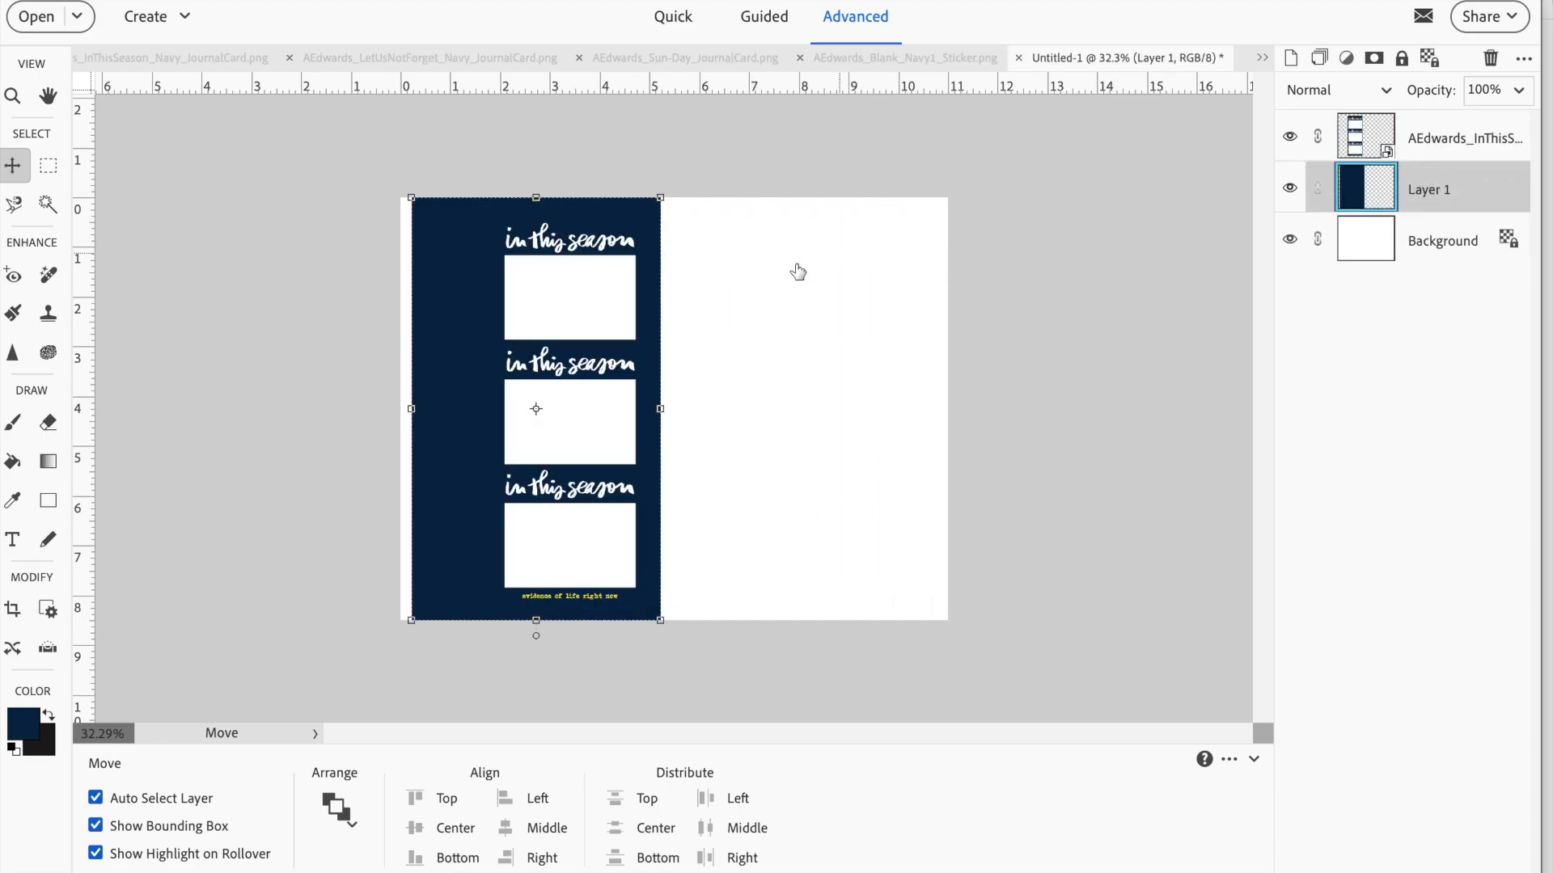
pyautogui.moveTo(605, 234); pyautogui.dragTo(607, 236)
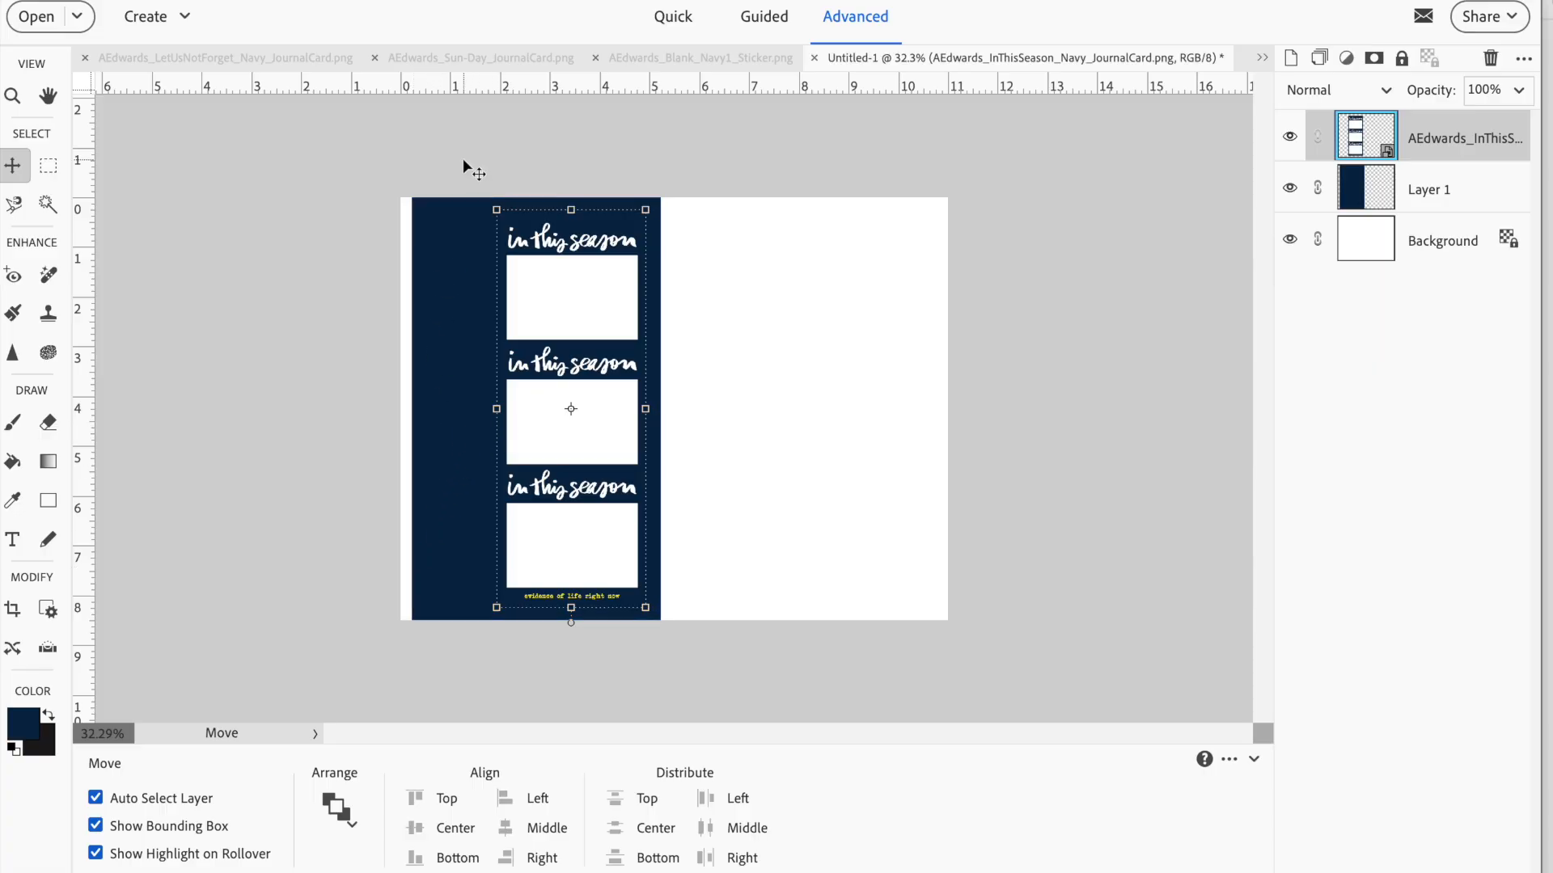
# Add a vertical guide at 1 in and shift the In This Season card slightly right on the navy rectangle
pyautogui.moveTo(88, 271); pyautogui.dragTo(451, 284)
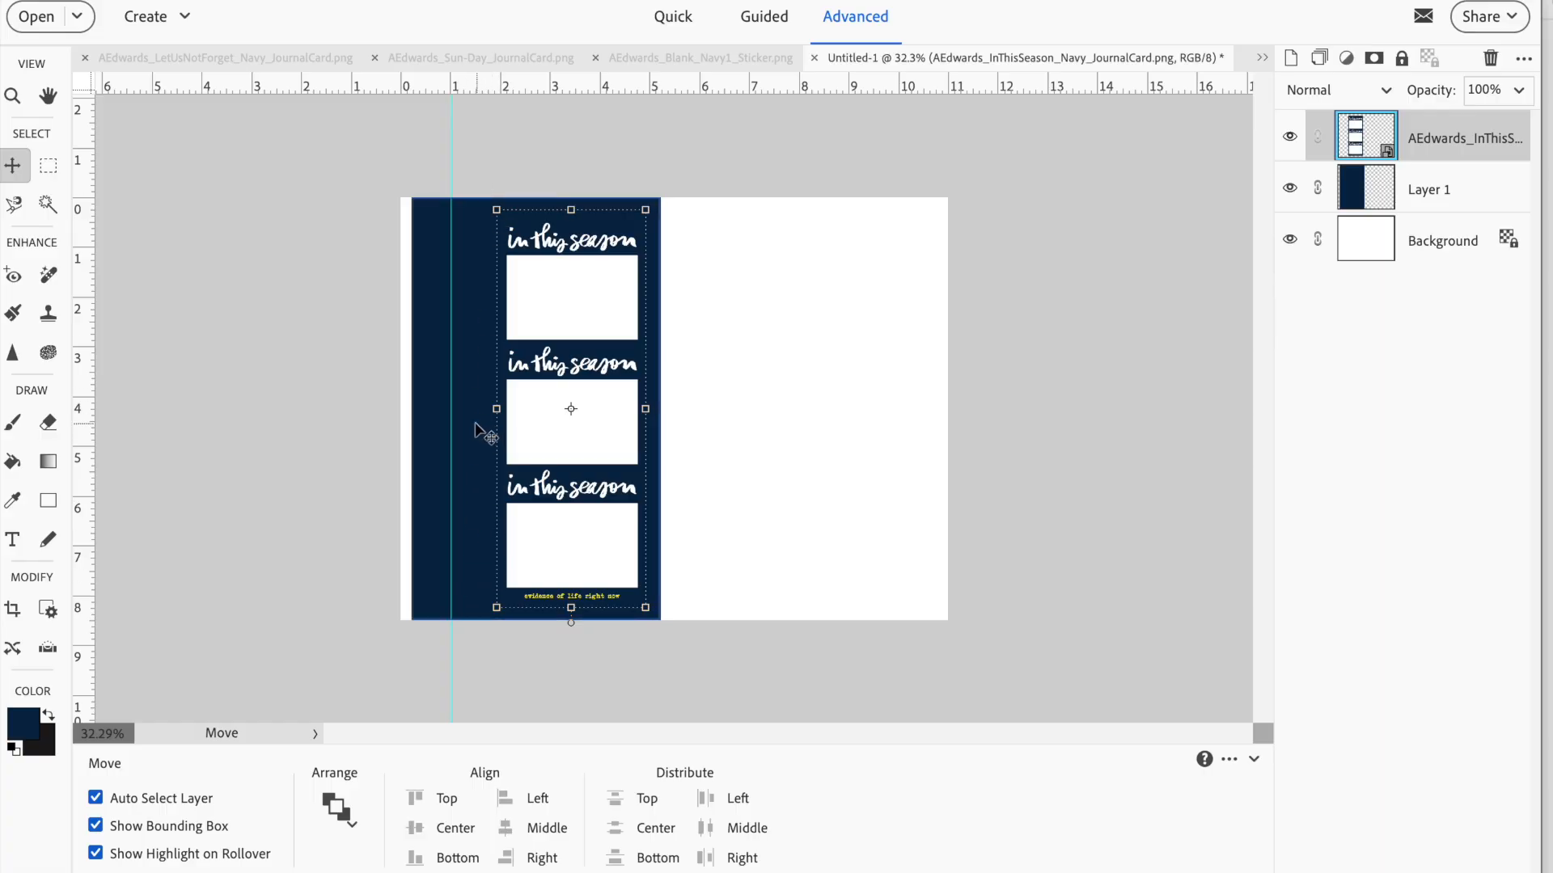
pyautogui.click(576, 431)
pyautogui.moveTo(577, 430); pyautogui.dragTo(579, 432)
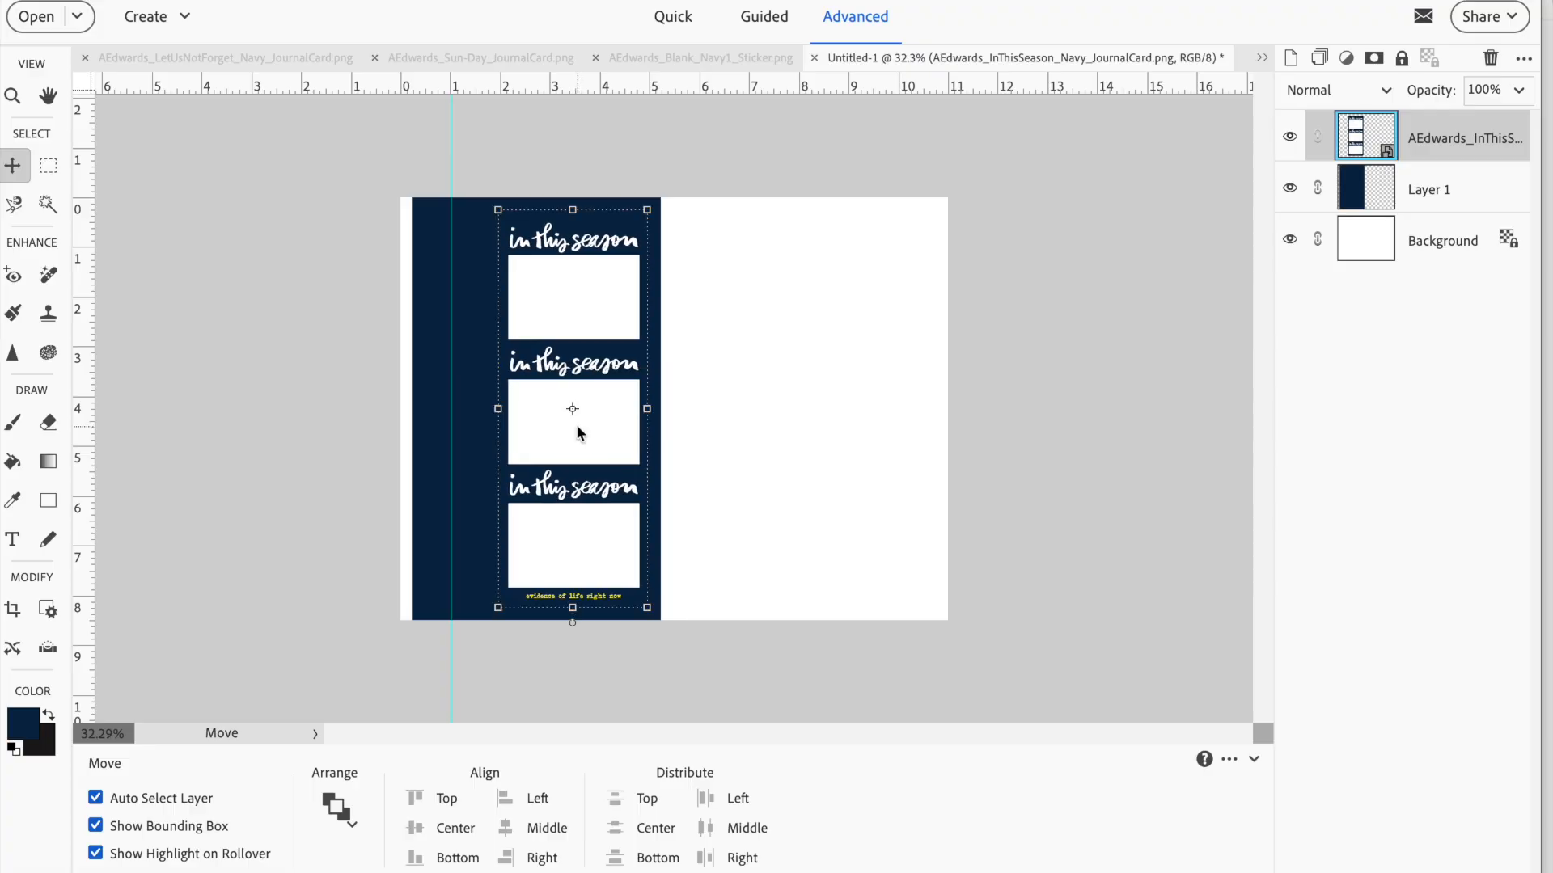
# Rotate the whole image 90° left so the page stands in portrait orientation
pyautogui.click(753, 424)
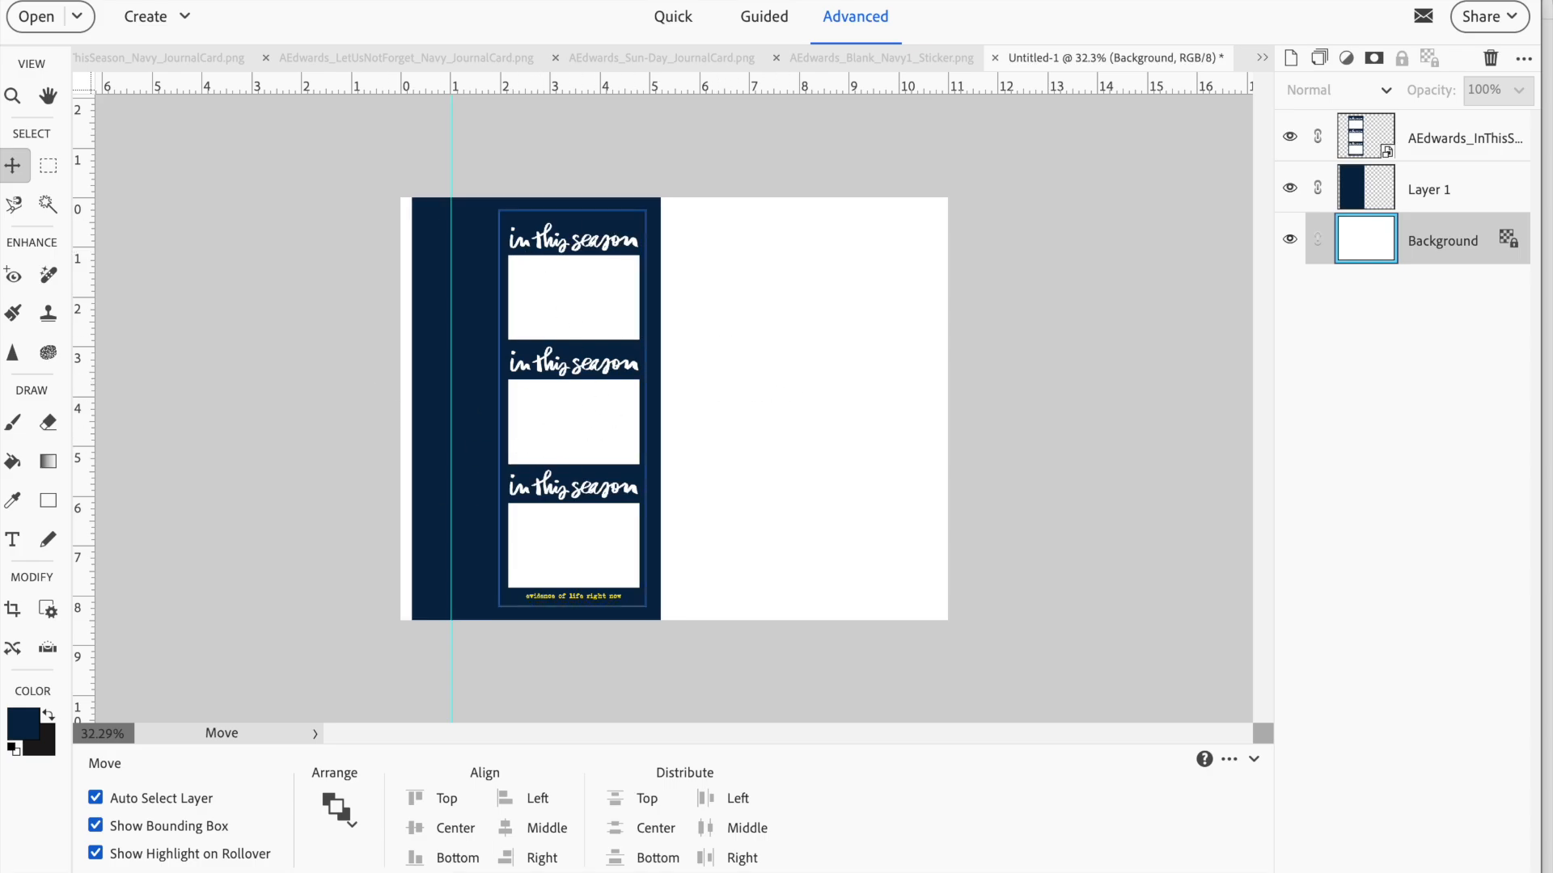
pyautogui.click(438, 0)
pyautogui.moveTo(465, 0)
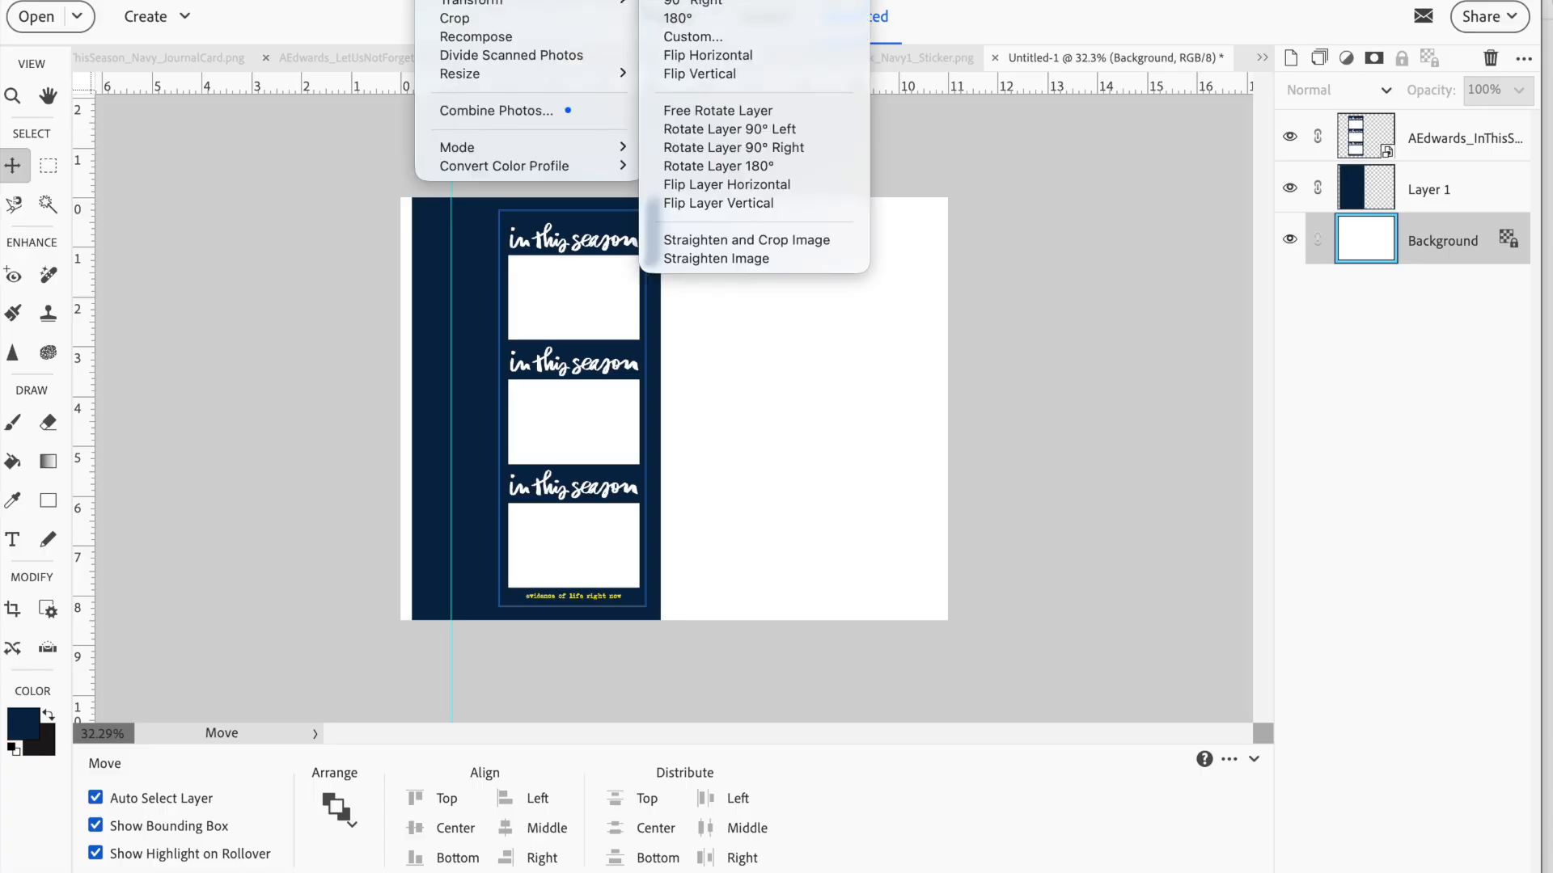
pyautogui.click(693, 0)
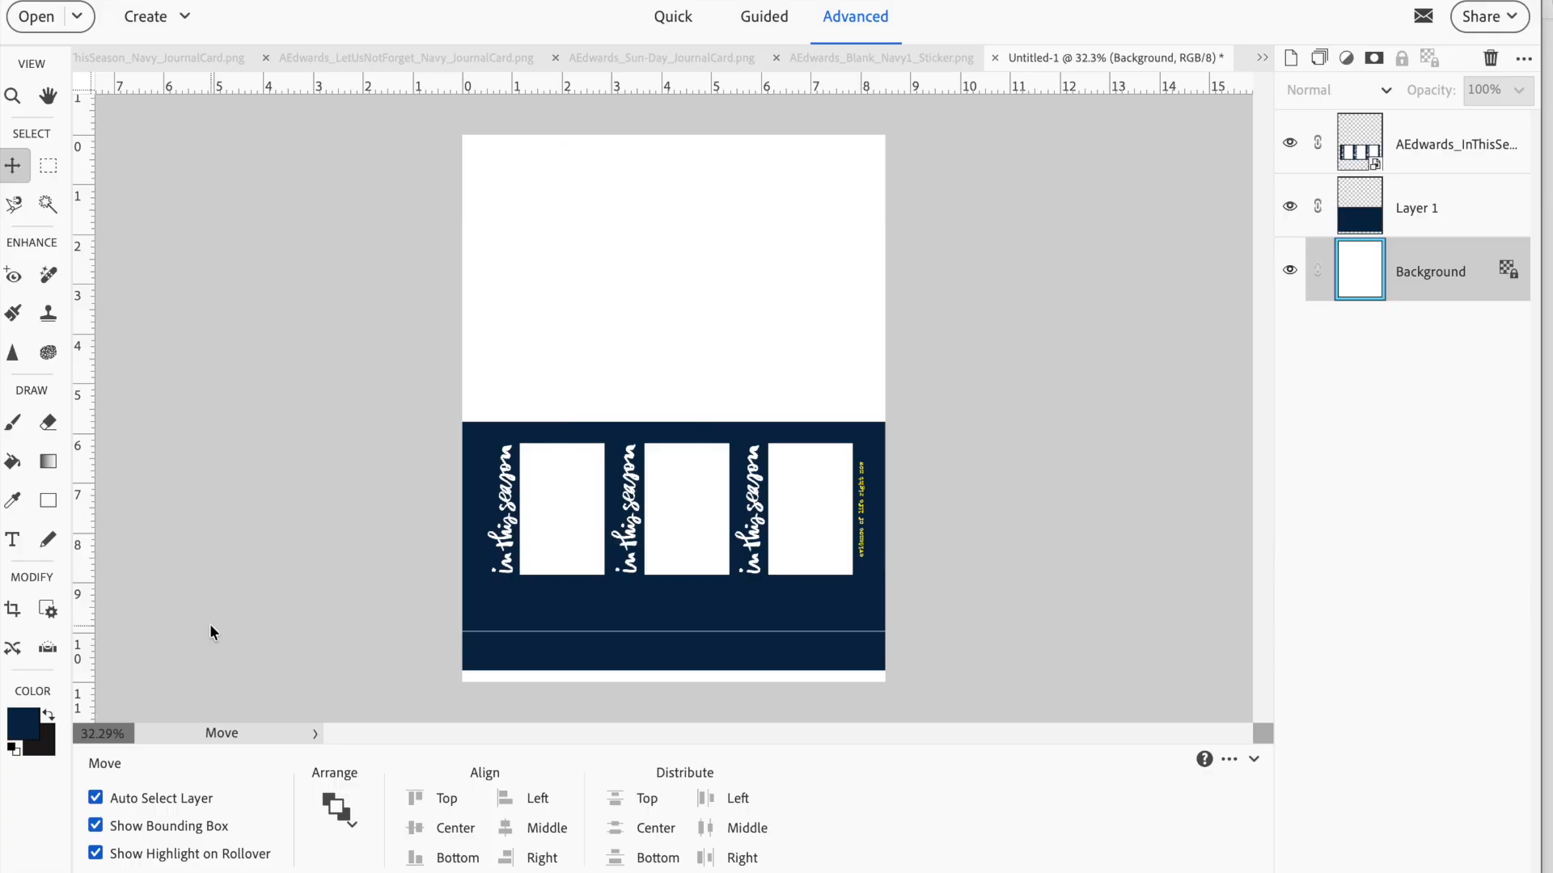
# Add the navy Let Us Not Forget journal card from the open files and position it in the blank area above the navy block
pyautogui.click(32, 872)
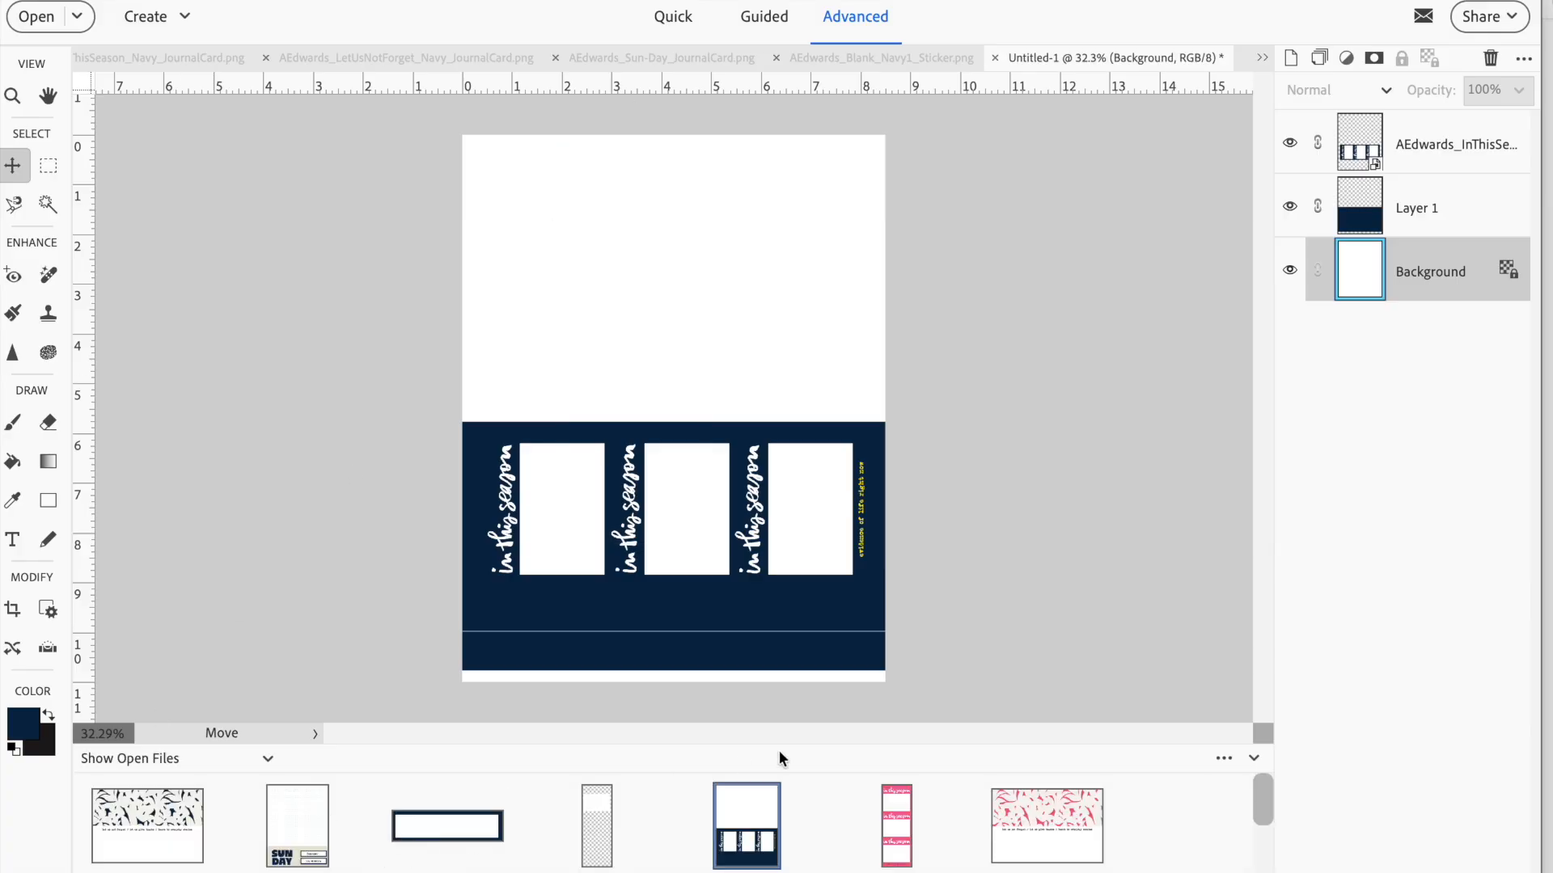
pyautogui.scroll(-5, 738, 843)
pyautogui.scroll(5, 737, 844)
pyautogui.moveTo(162, 829); pyautogui.dragTo(500, 452)
pyautogui.moveTo(643, 360); pyautogui.dragTo(567, 228)
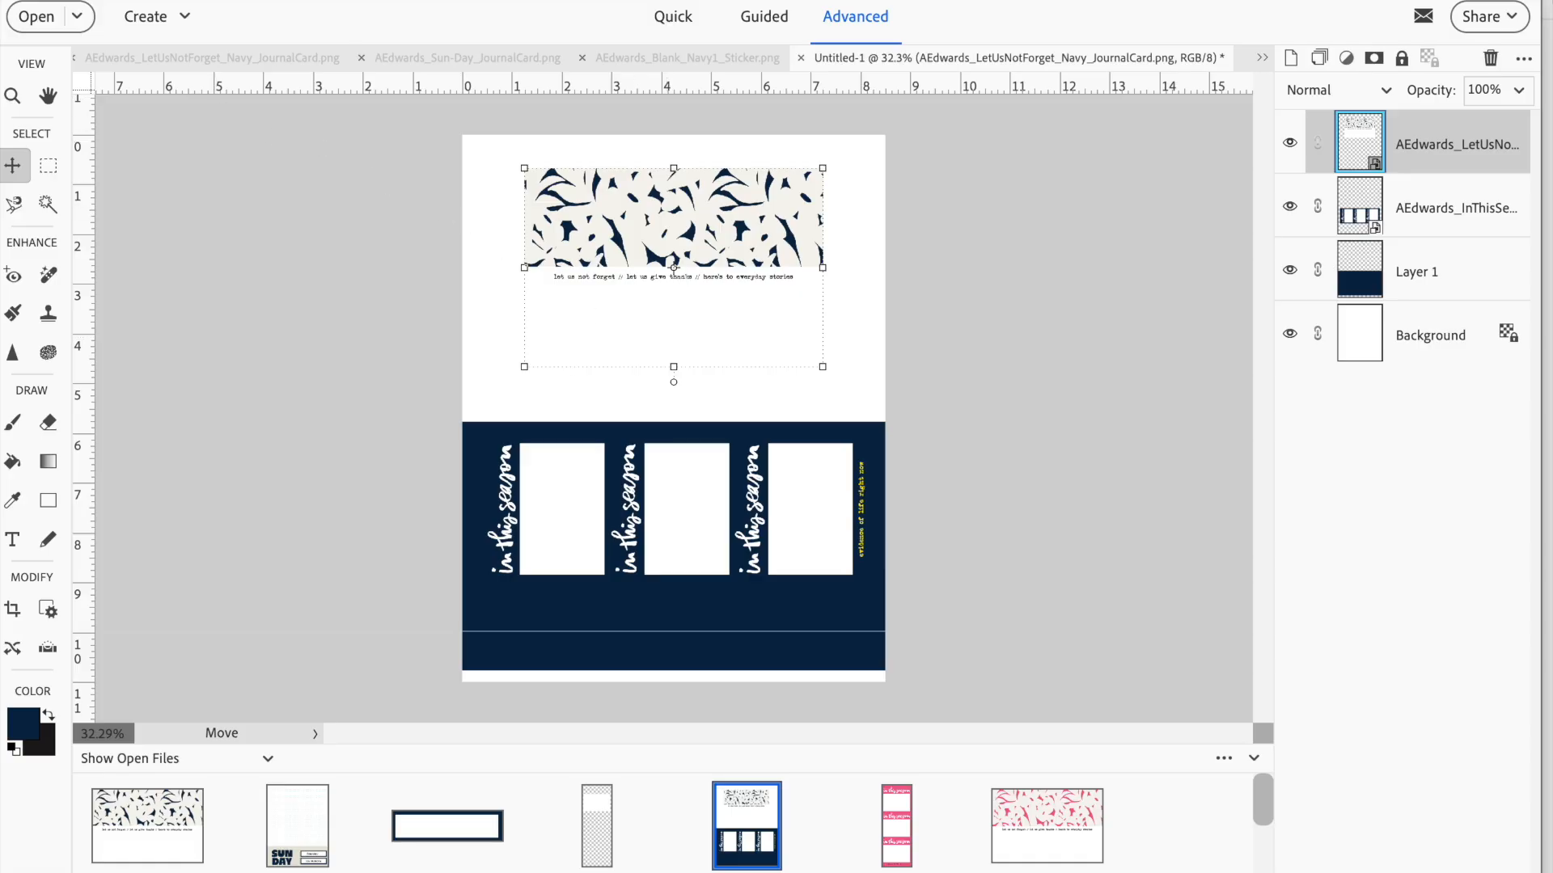
# With the Background layer active, make a fixed-size 6 x 4 in rectangular selection around the Let Us Not Forget card
pyautogui.click(489, 320)
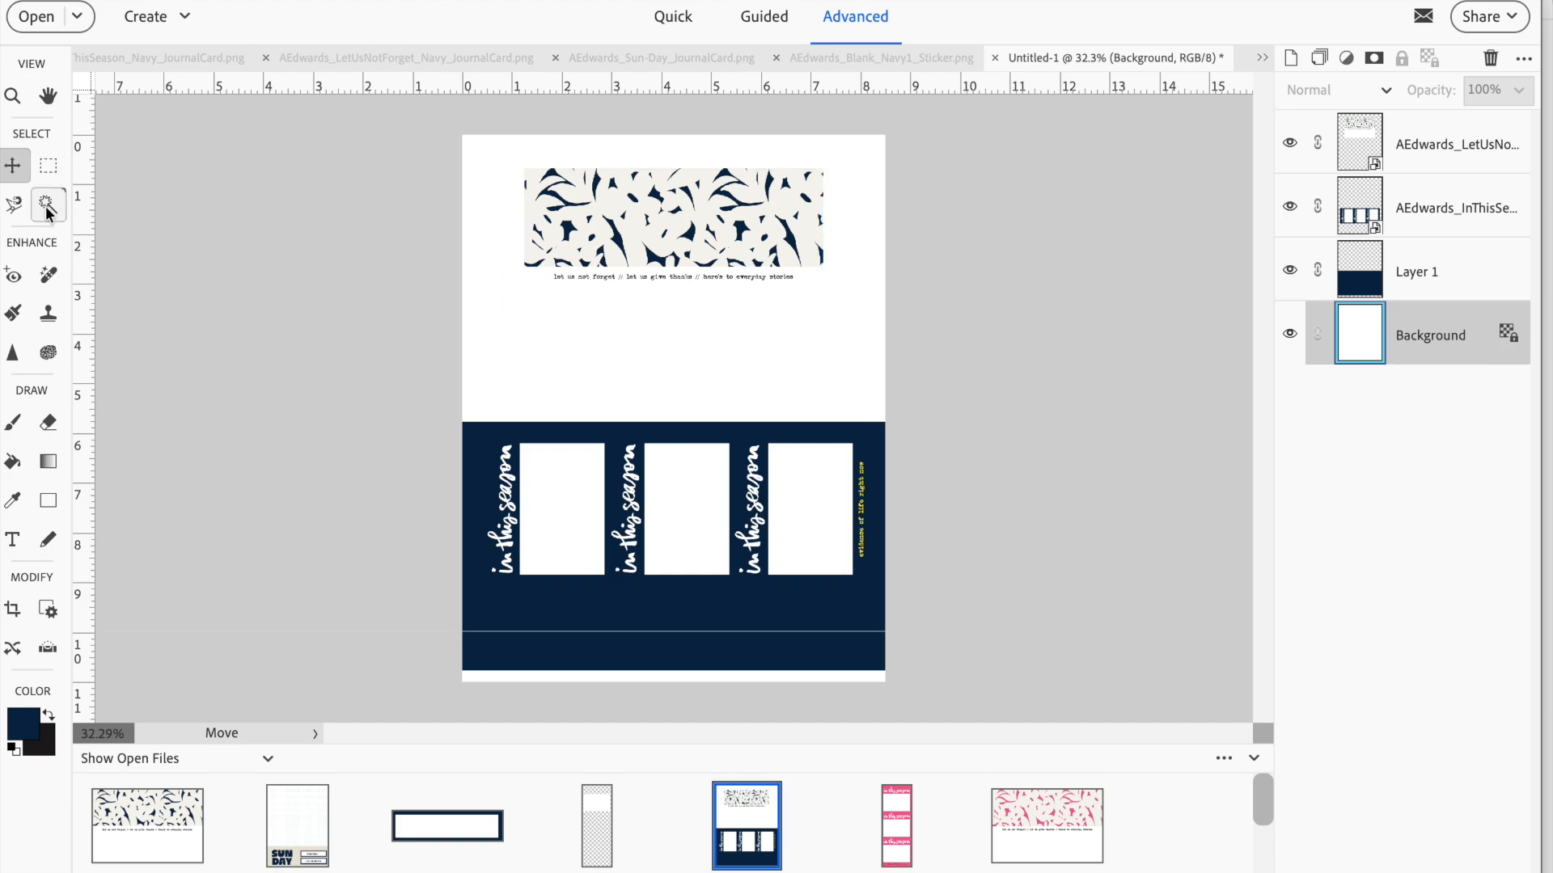
pyautogui.click(50, 167)
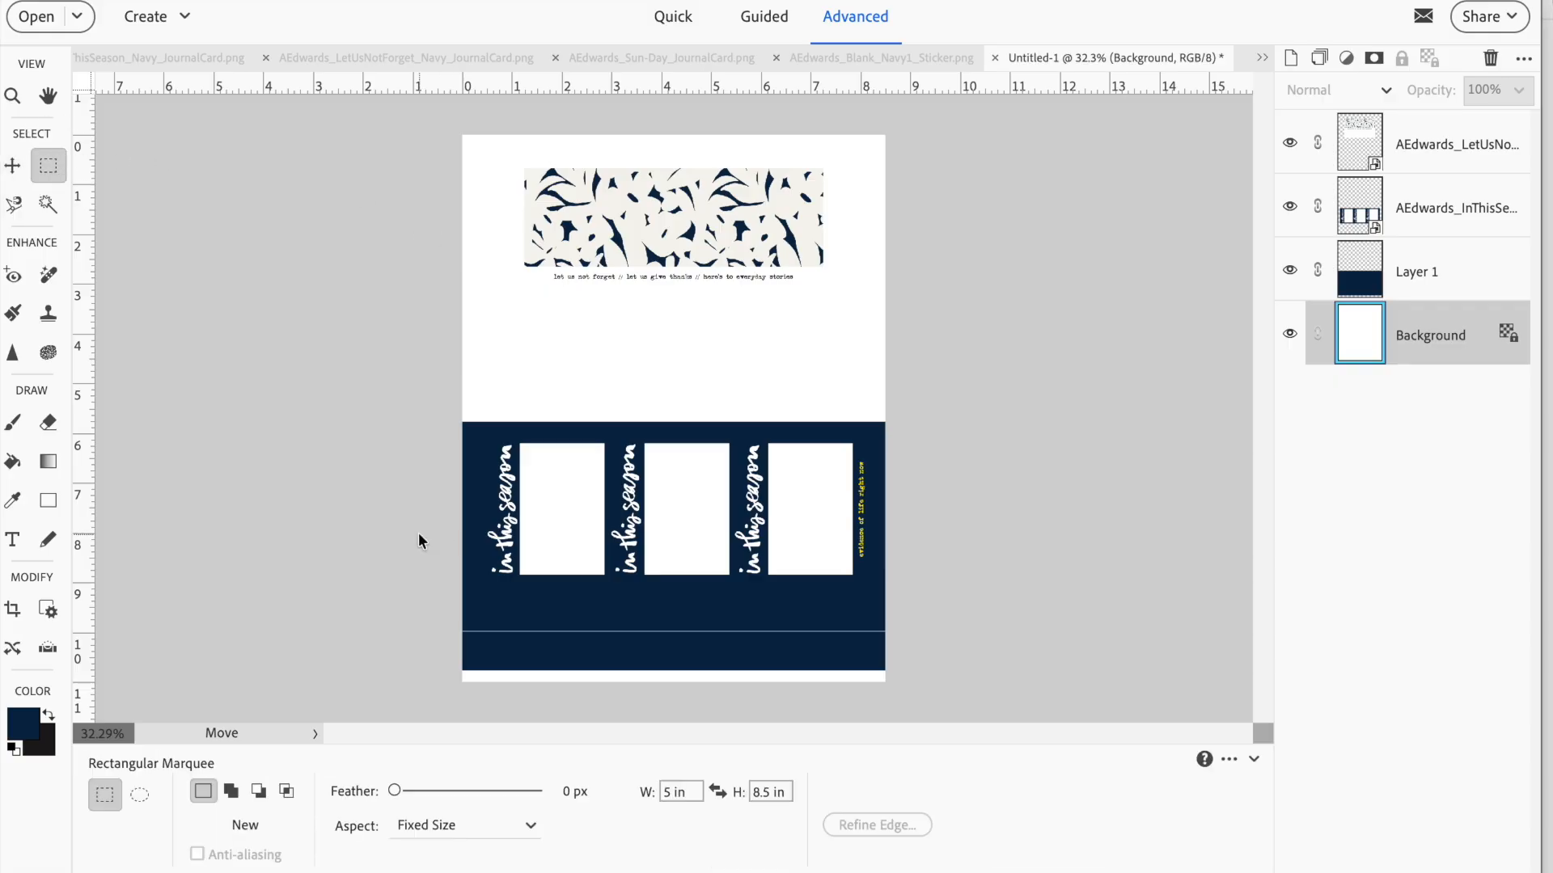
pyautogui.moveTo(694, 792); pyautogui.dragTo(624, 792)
pyautogui.write('6')
pyautogui.press('Tab')
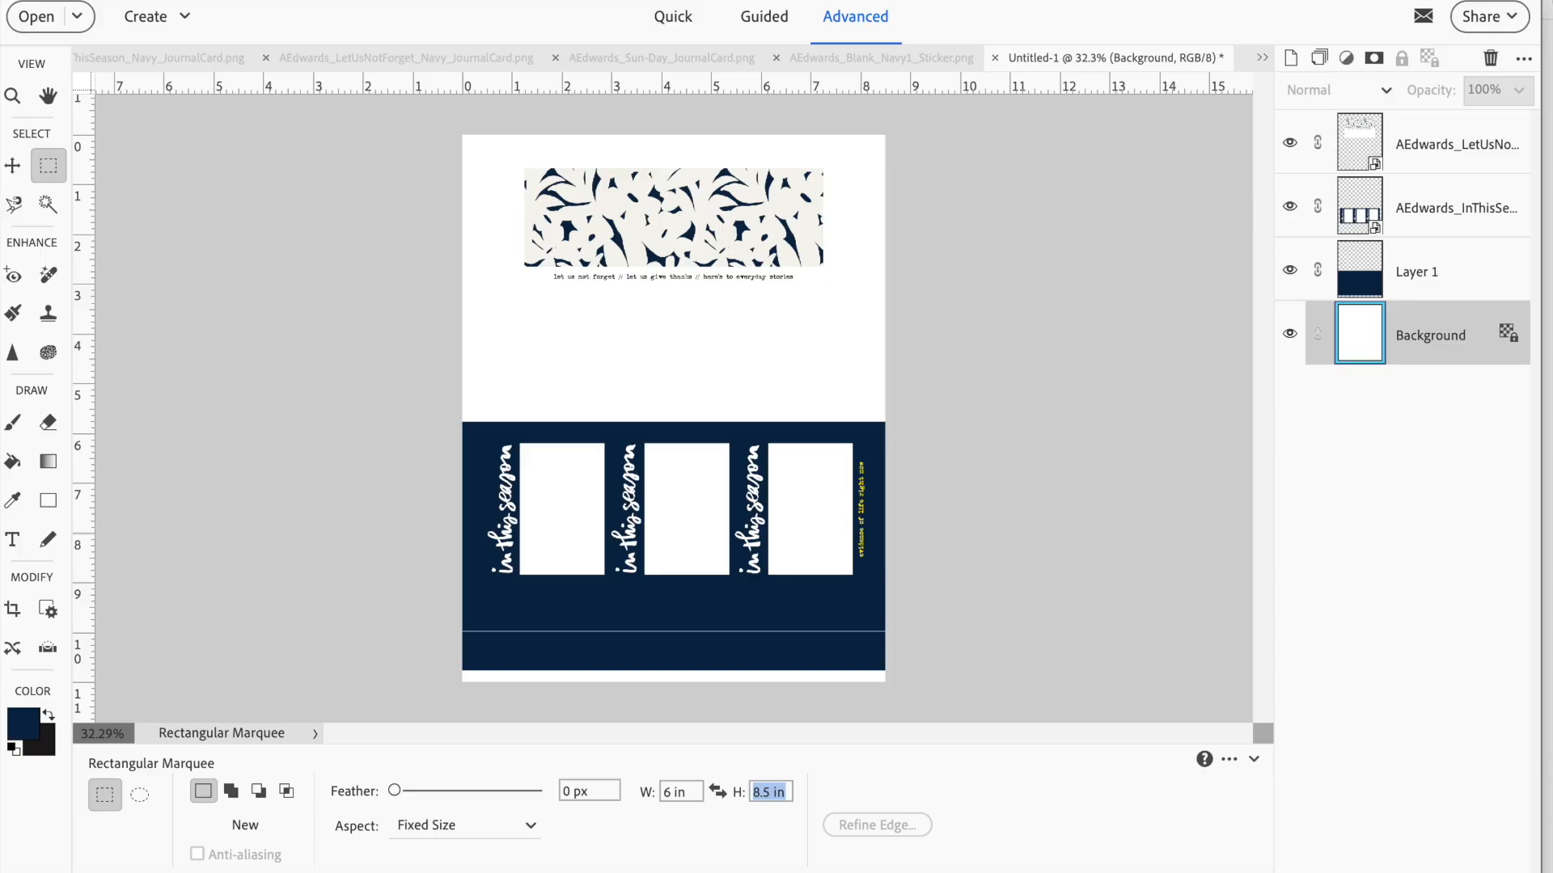
pyautogui.write('4')
pyautogui.press('Tab')
pyautogui.click(524, 166)
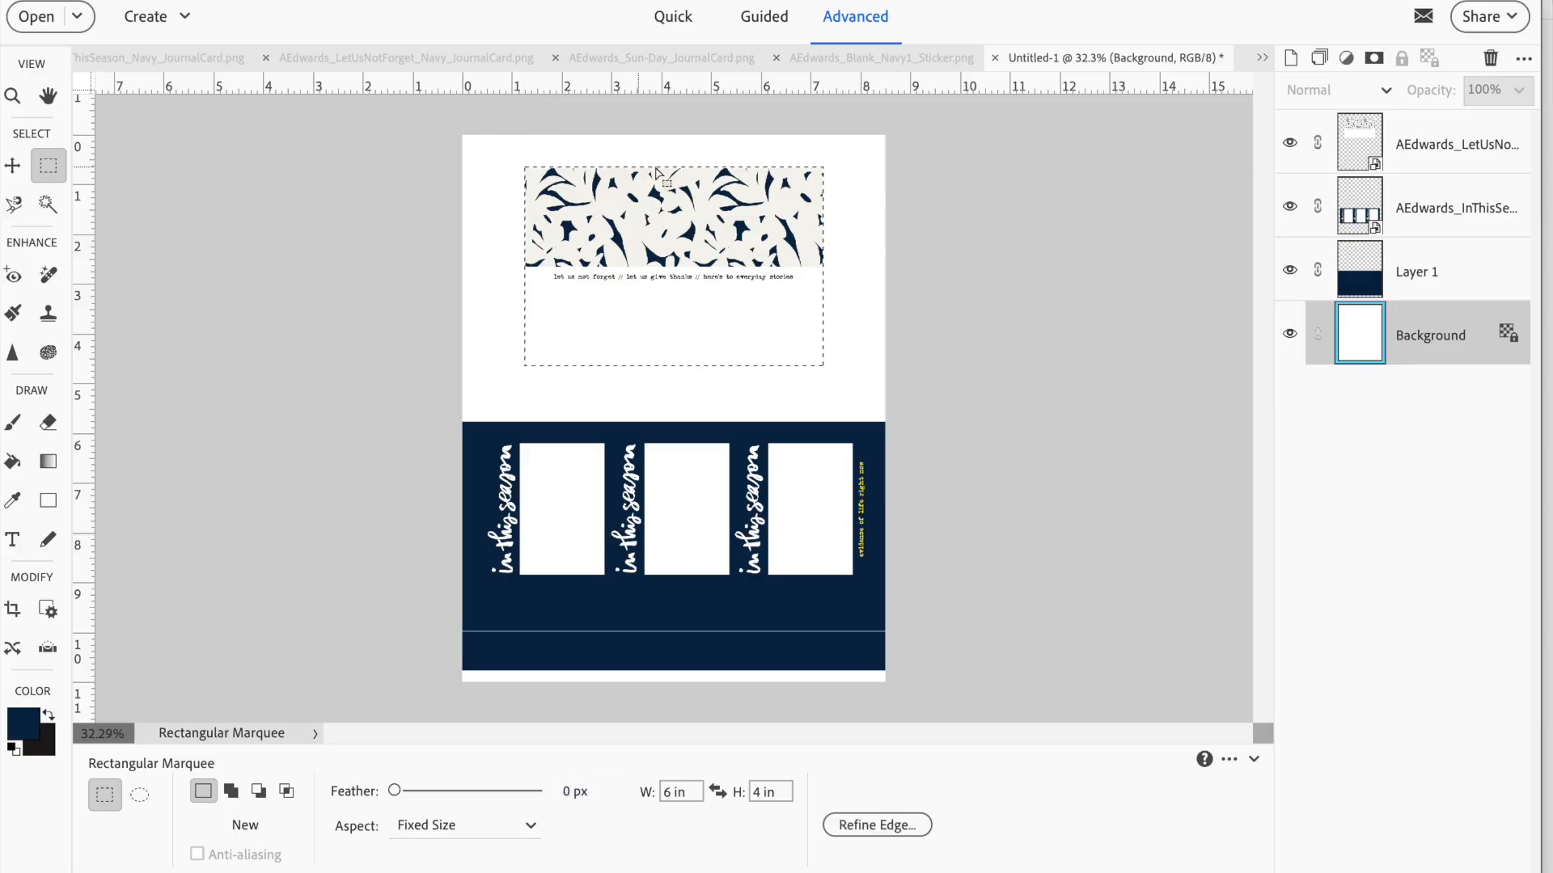
# On a new layer above the Background, stroke the selection 3 px outside in near-black 0d0e0e, and clear the selection
pyautogui.click(1291, 57)
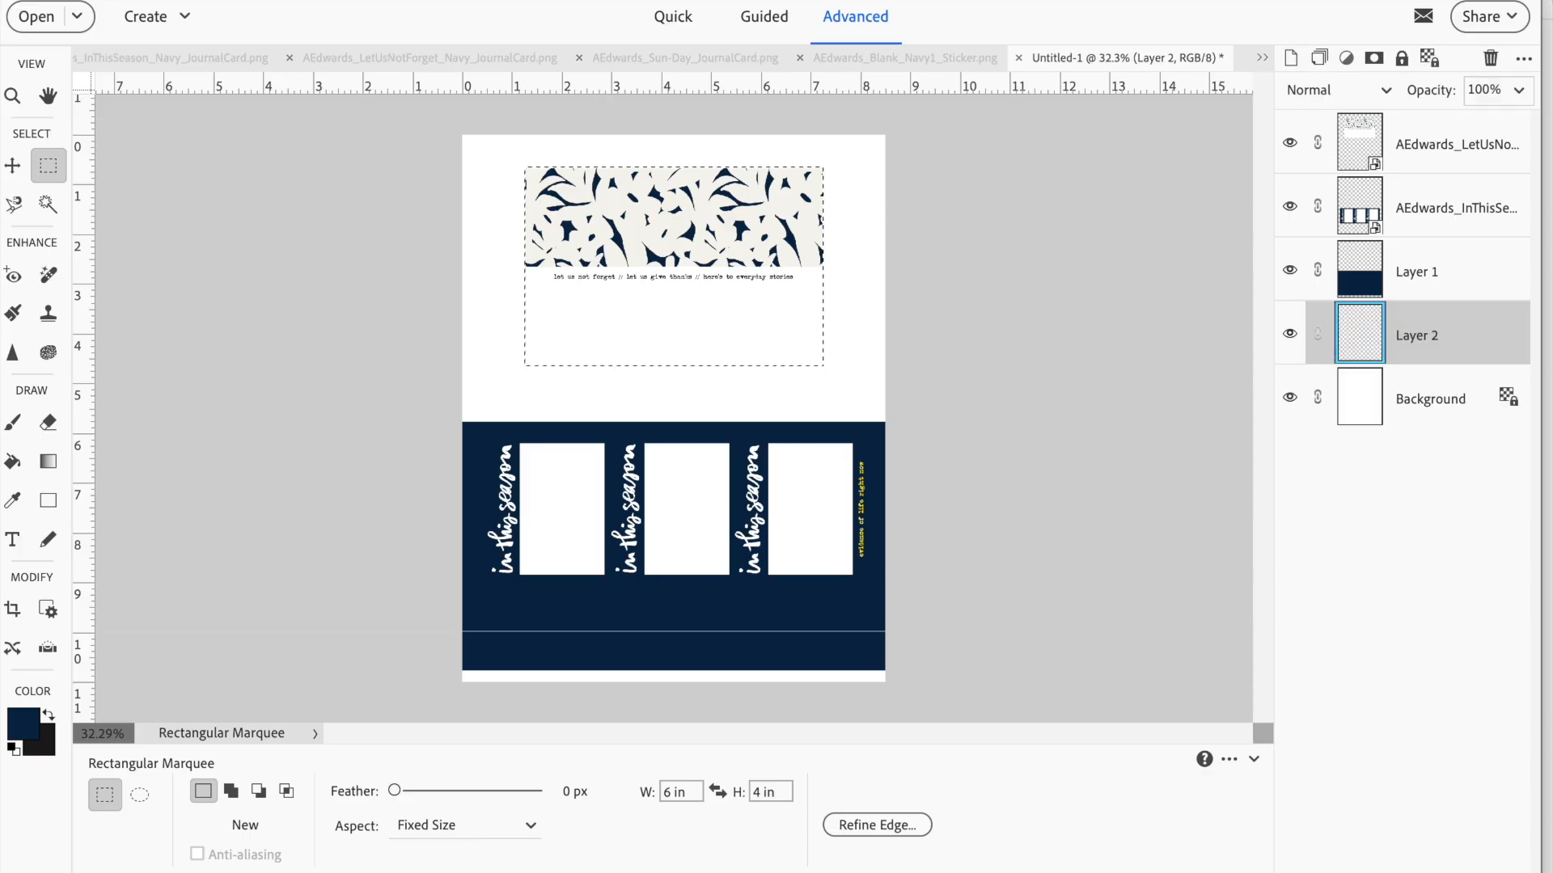
pyautogui.click(439, 0)
pyautogui.moveTo(392, 0)
pyautogui.click(413, 203)
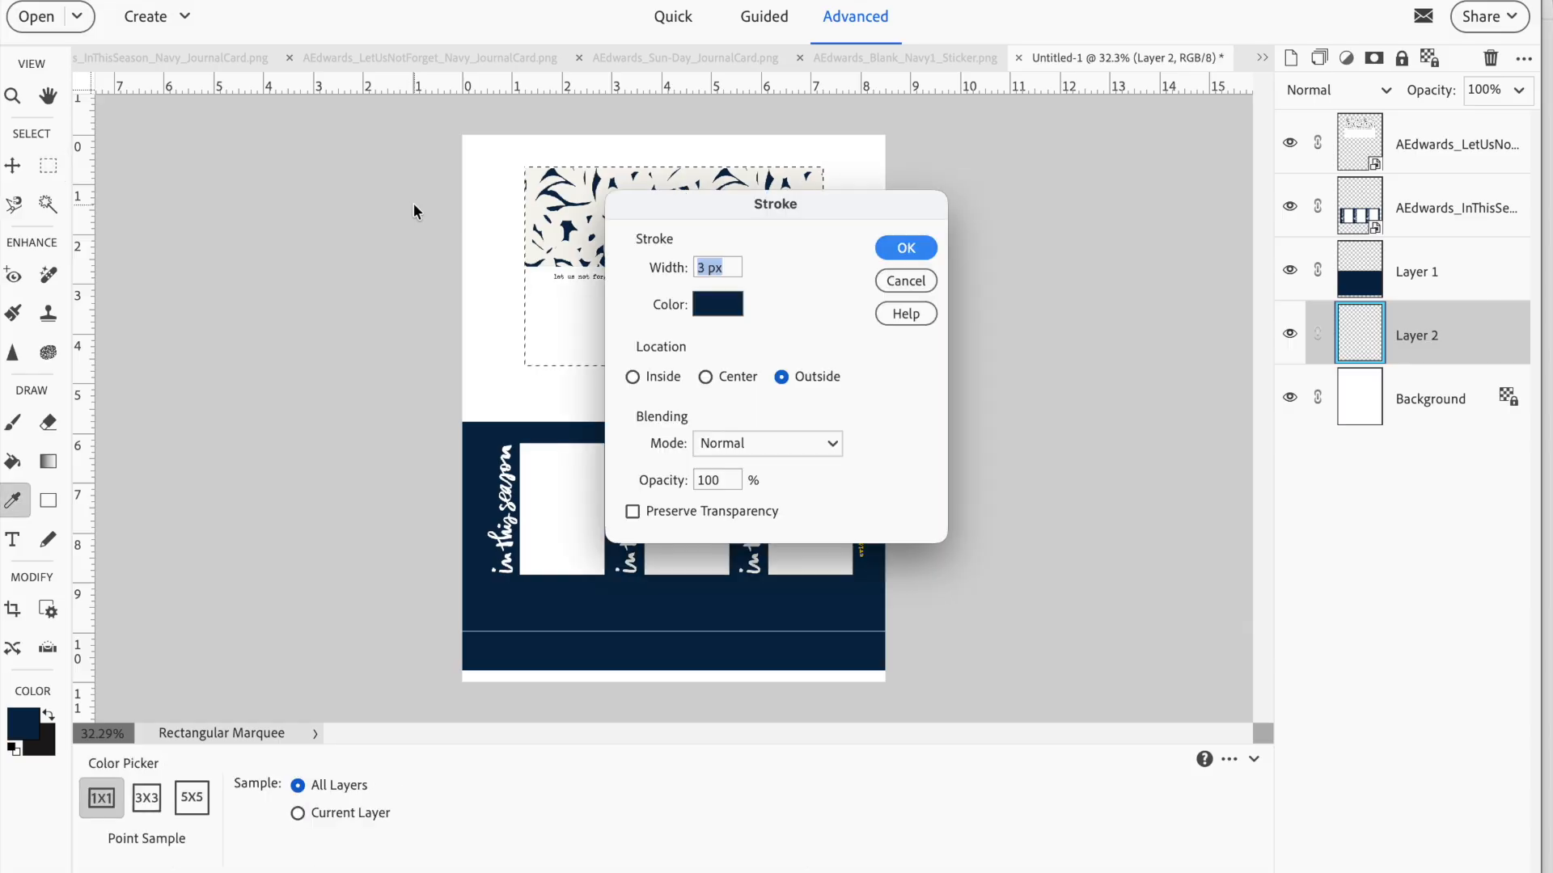
pyautogui.click(732, 305)
pyautogui.moveTo(761, 513); pyautogui.dragTo(553, 513)
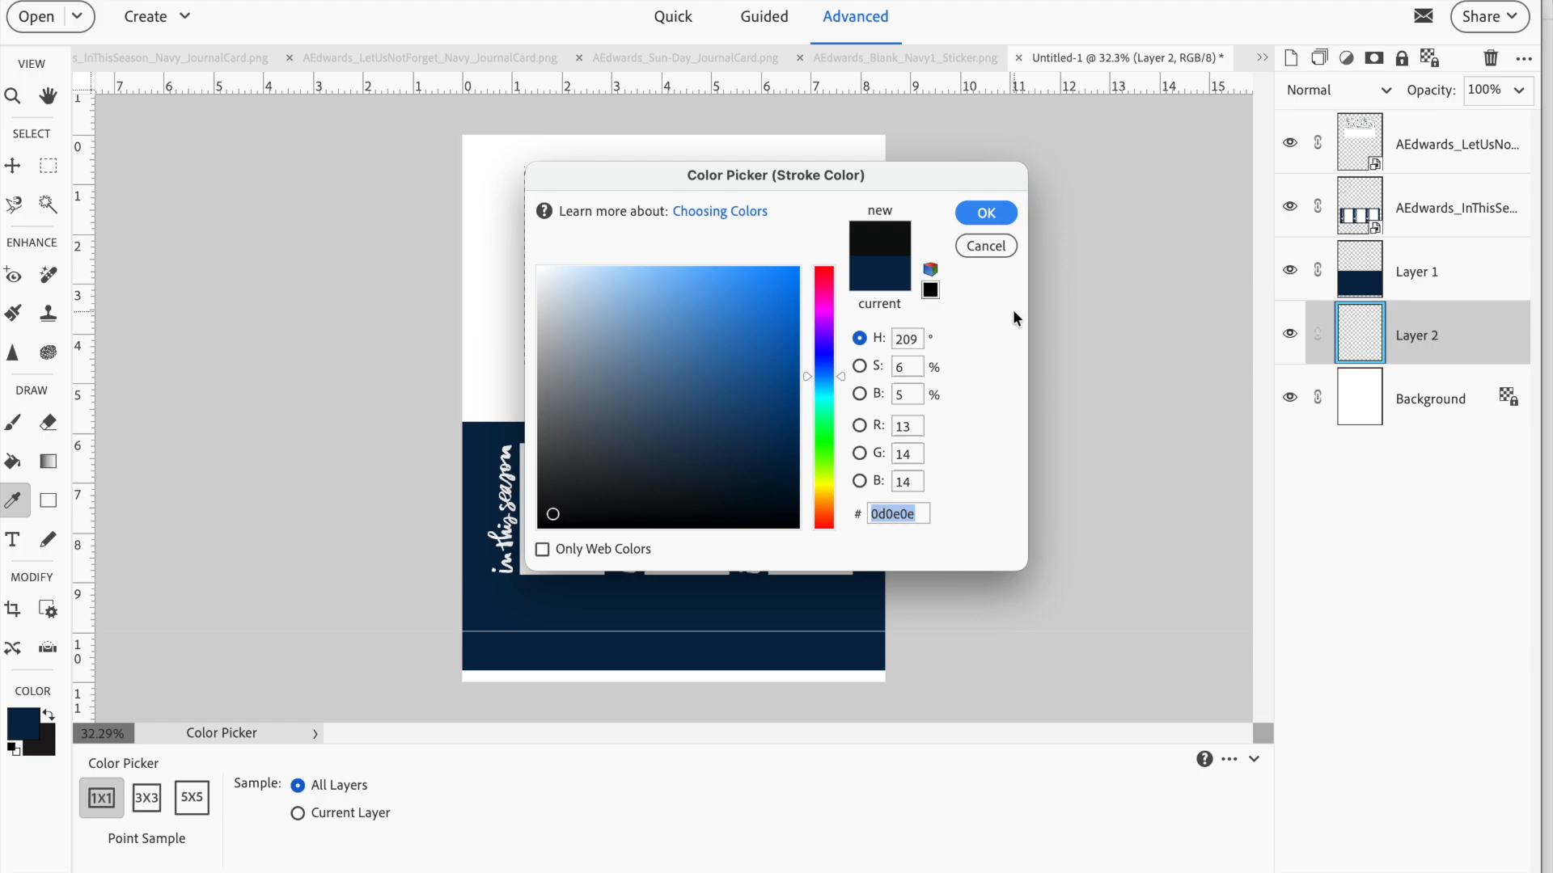
pyautogui.click(982, 213)
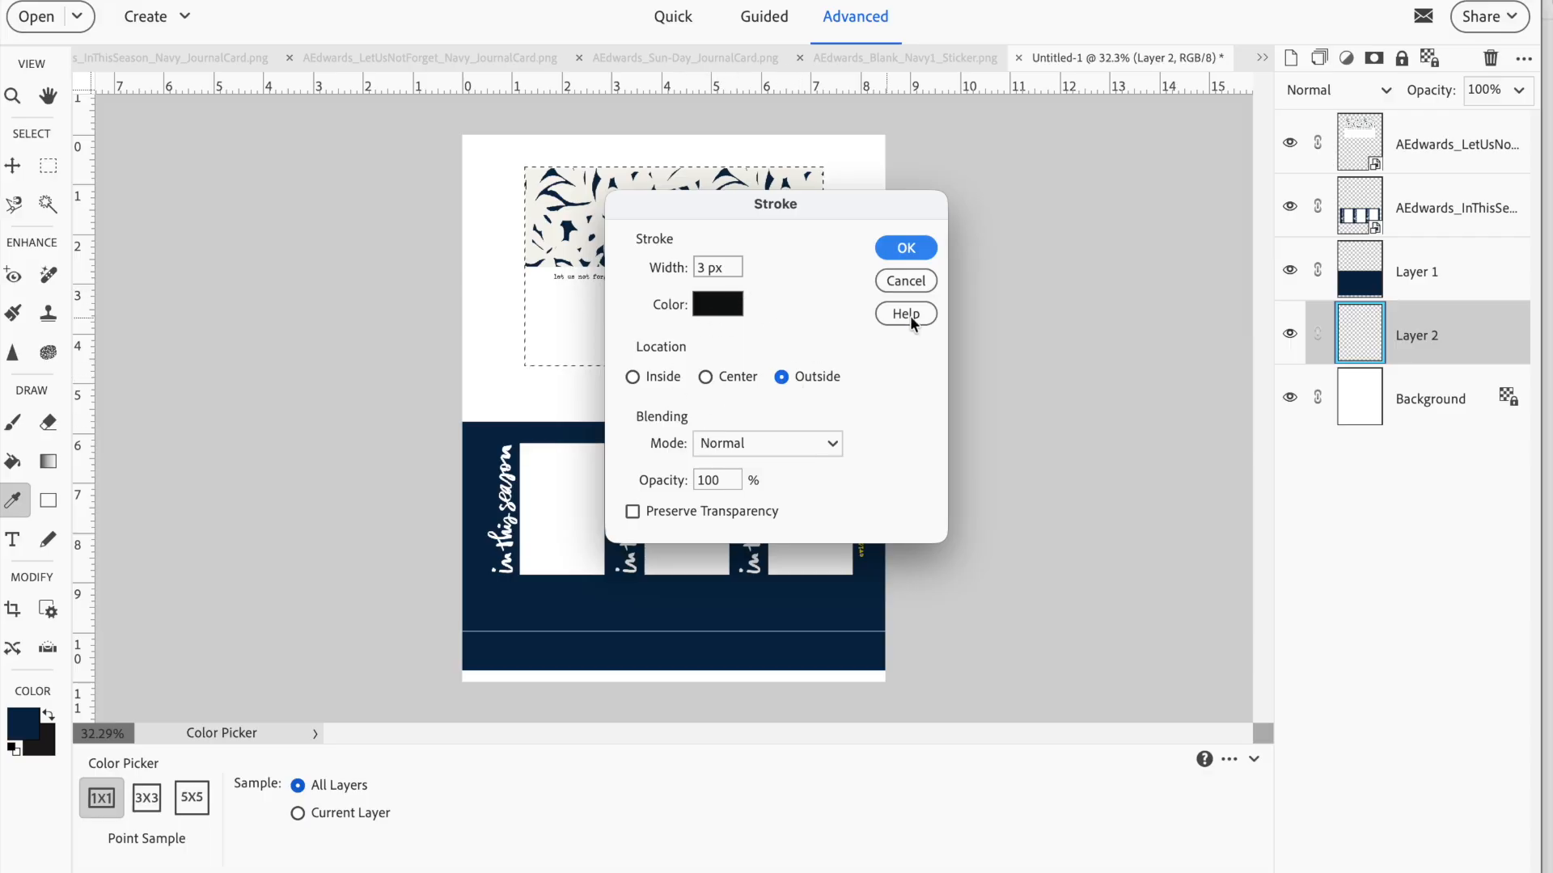
pyautogui.click(917, 250)
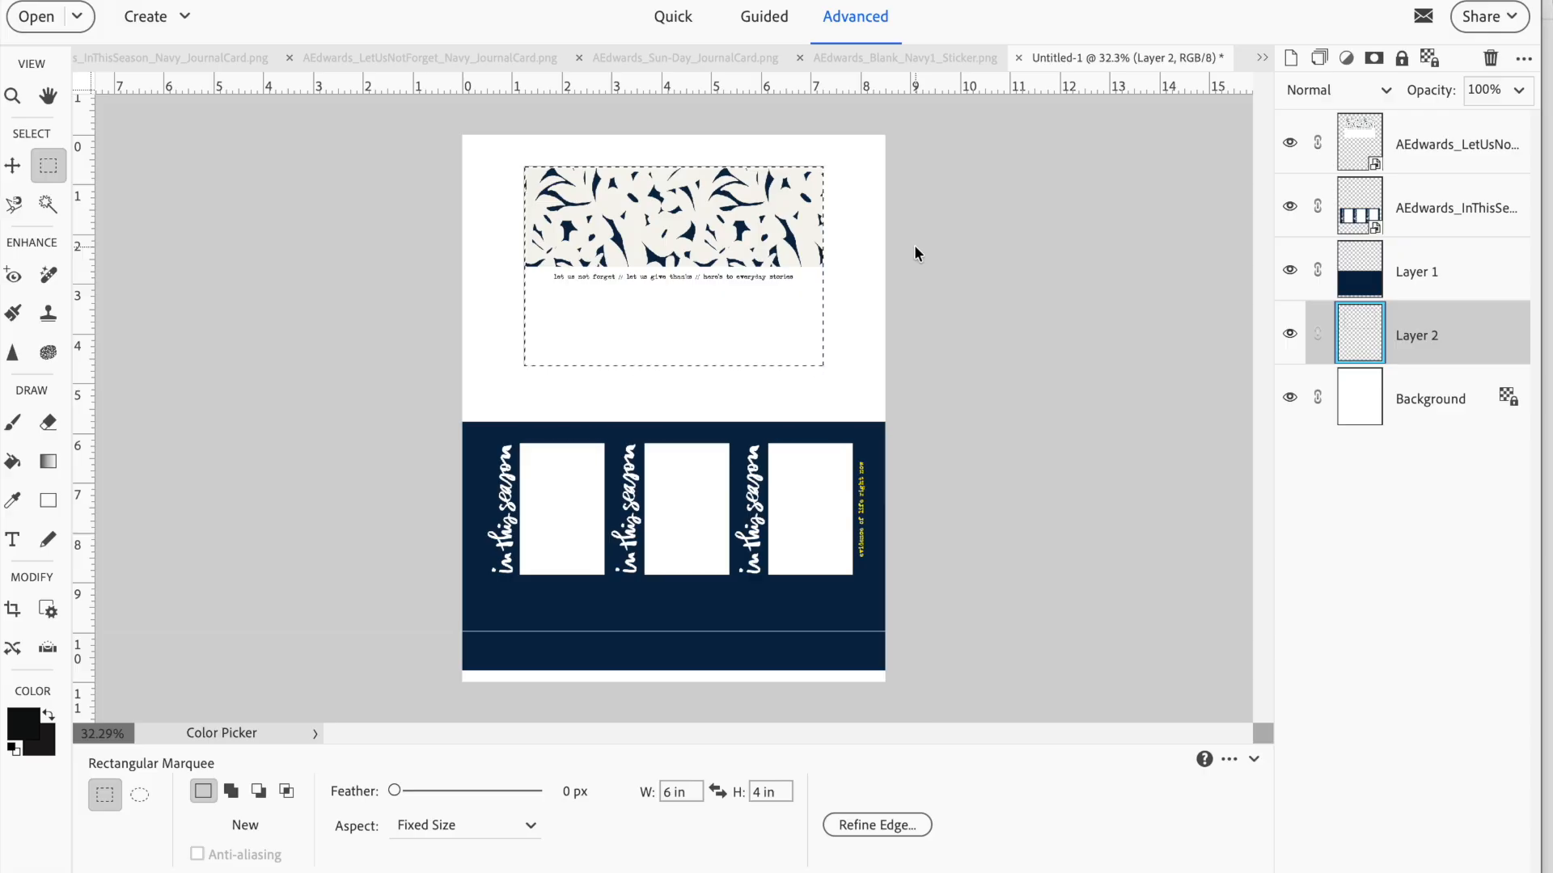
pyautogui.hotkey('ctrl', 'd')
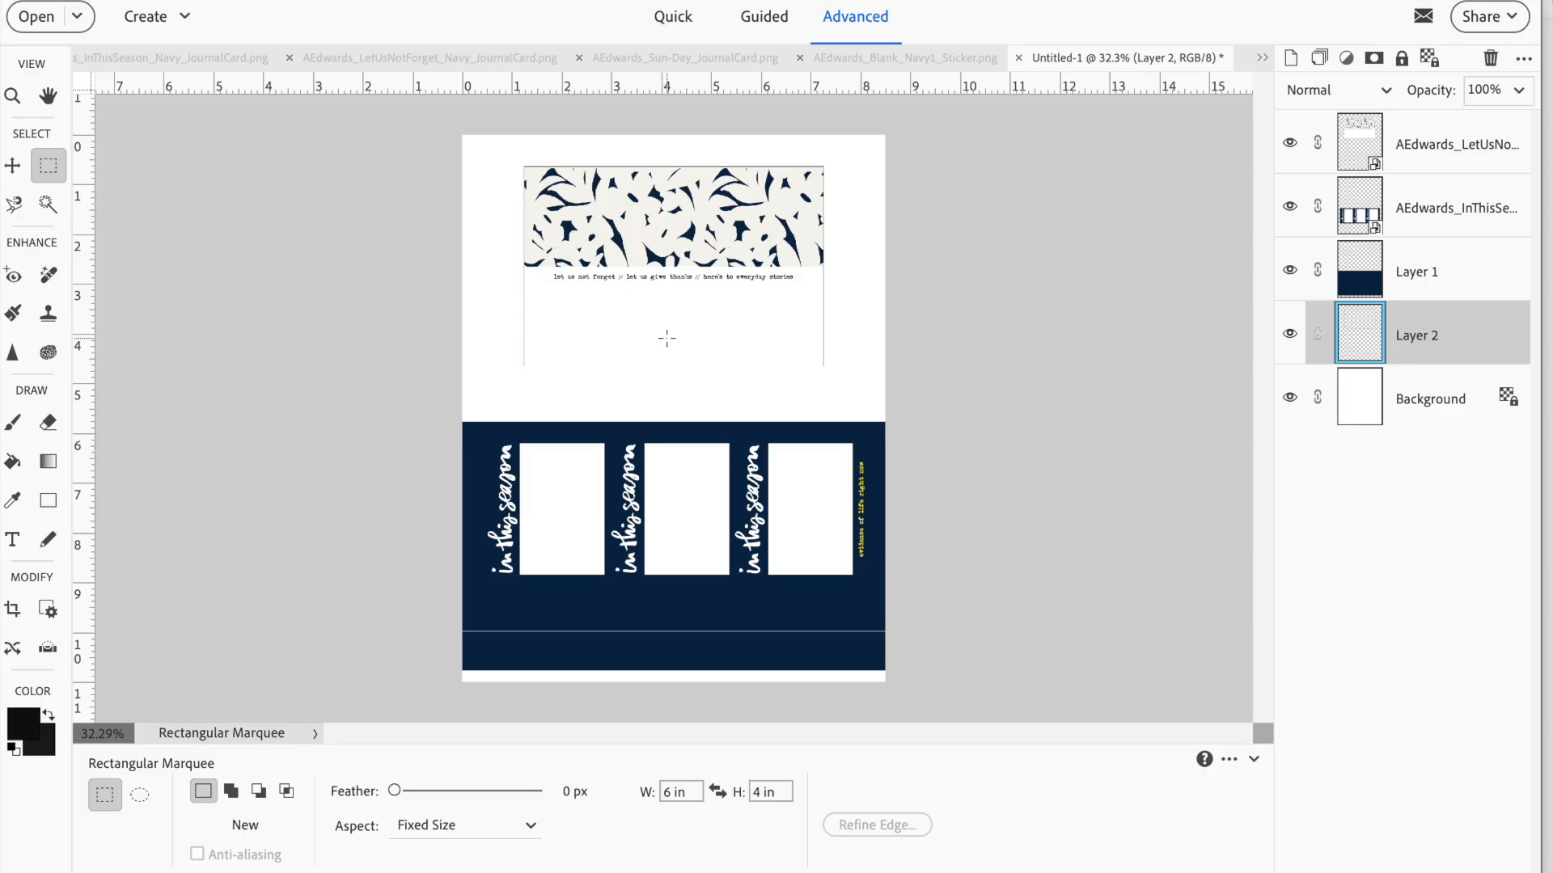
# Nudge the Let Us Not Forget card slightly upward to uncover the bottom edge of its outline
pyautogui.scroll(3, 667, 338)
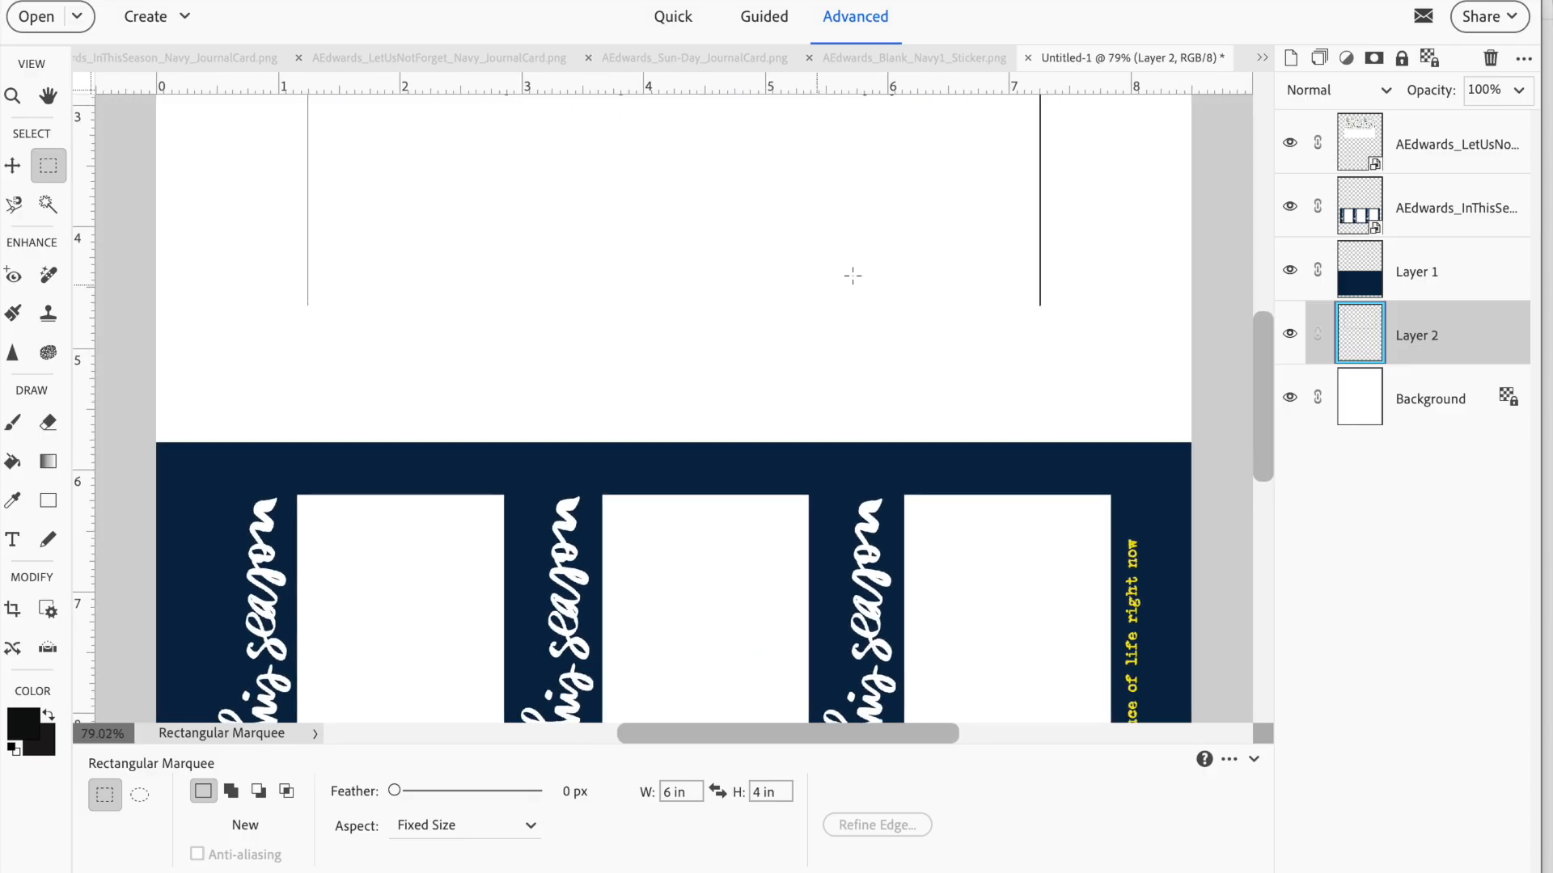
pyautogui.press('v')
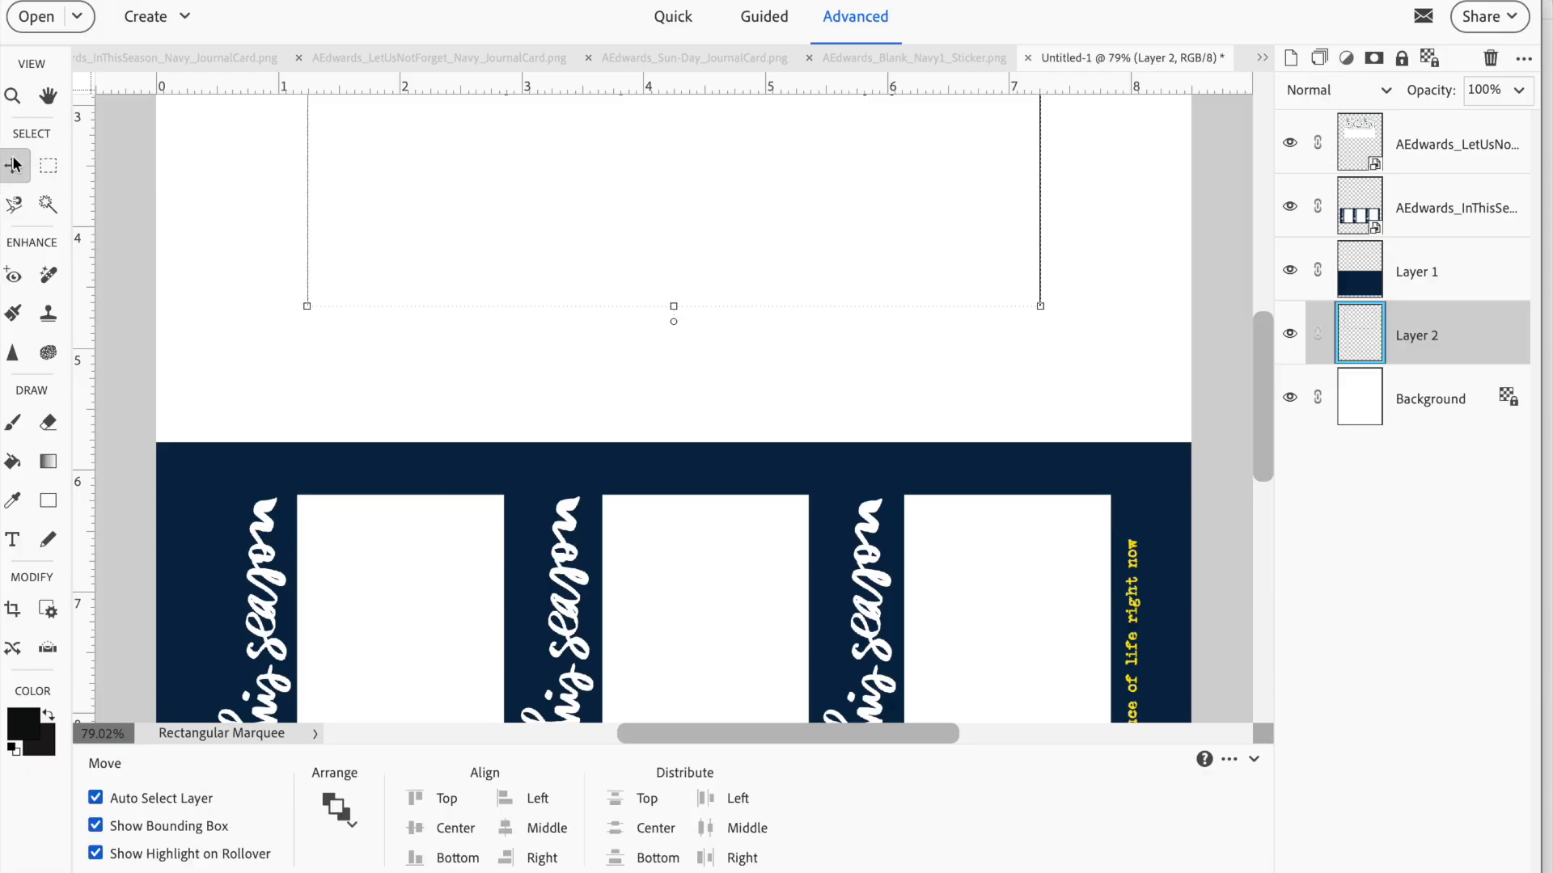
pyautogui.click(412, 219)
pyautogui.press('Up')
pyautogui.press('Up')
pyautogui.press('Up')
pyautogui.press('Up')
pyautogui.press('Up')
pyautogui.press('Up')
pyautogui.press('Up')
pyautogui.press('Up')
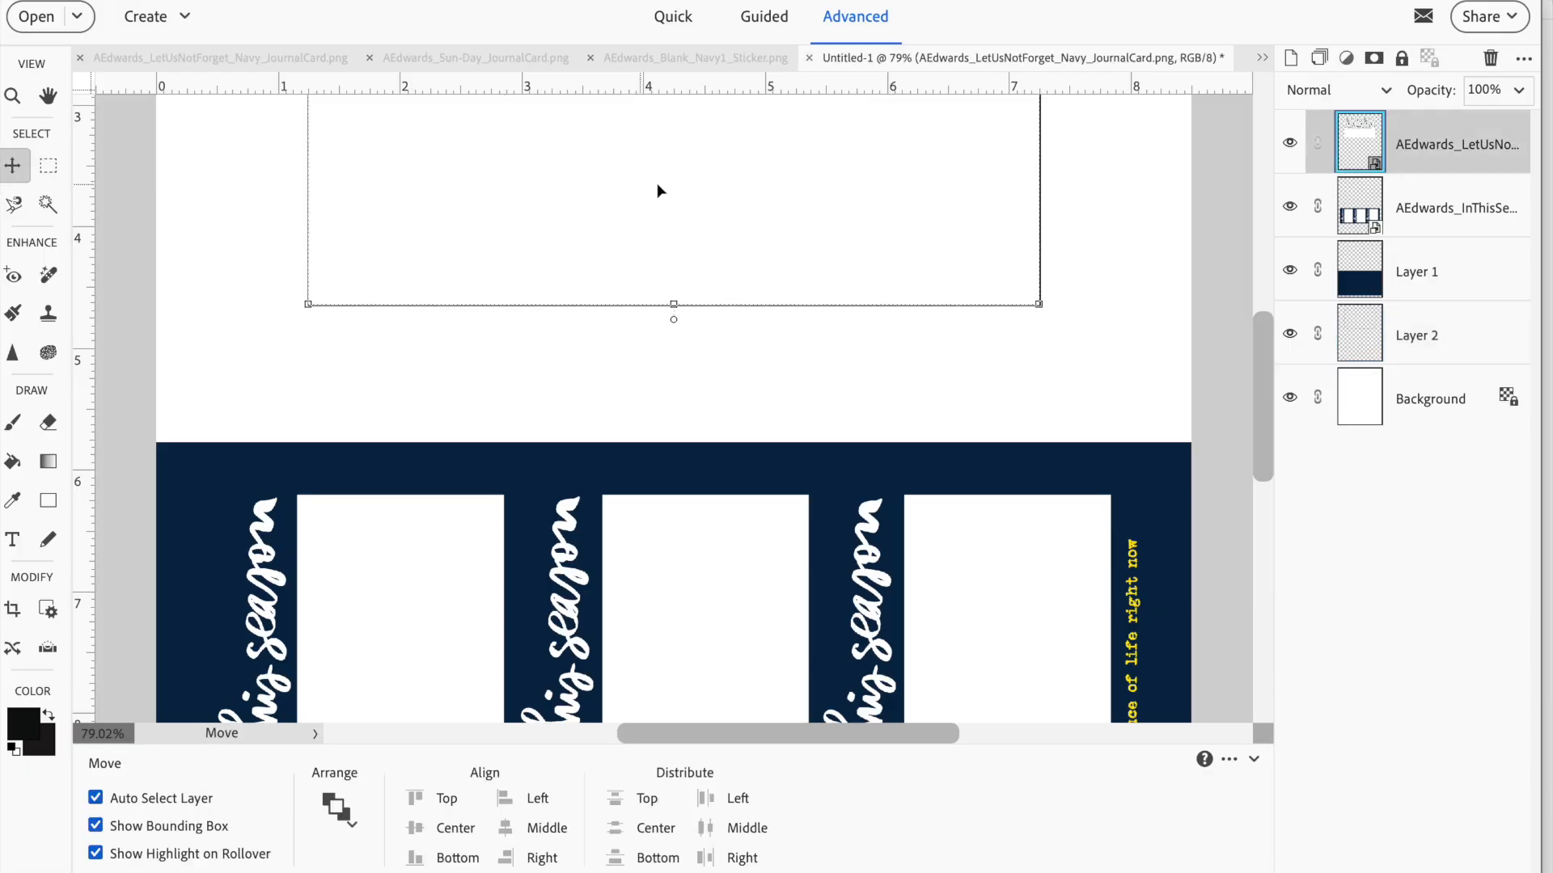
# Add a centered text box in the blank area below the Let Us Not Forget card's caption, with placeholder text hifgosifjosjfk
pyautogui.click(996, 345)
pyautogui.hotkey('ctrl', '-')
pyautogui.hotkey('ctrl', '-')
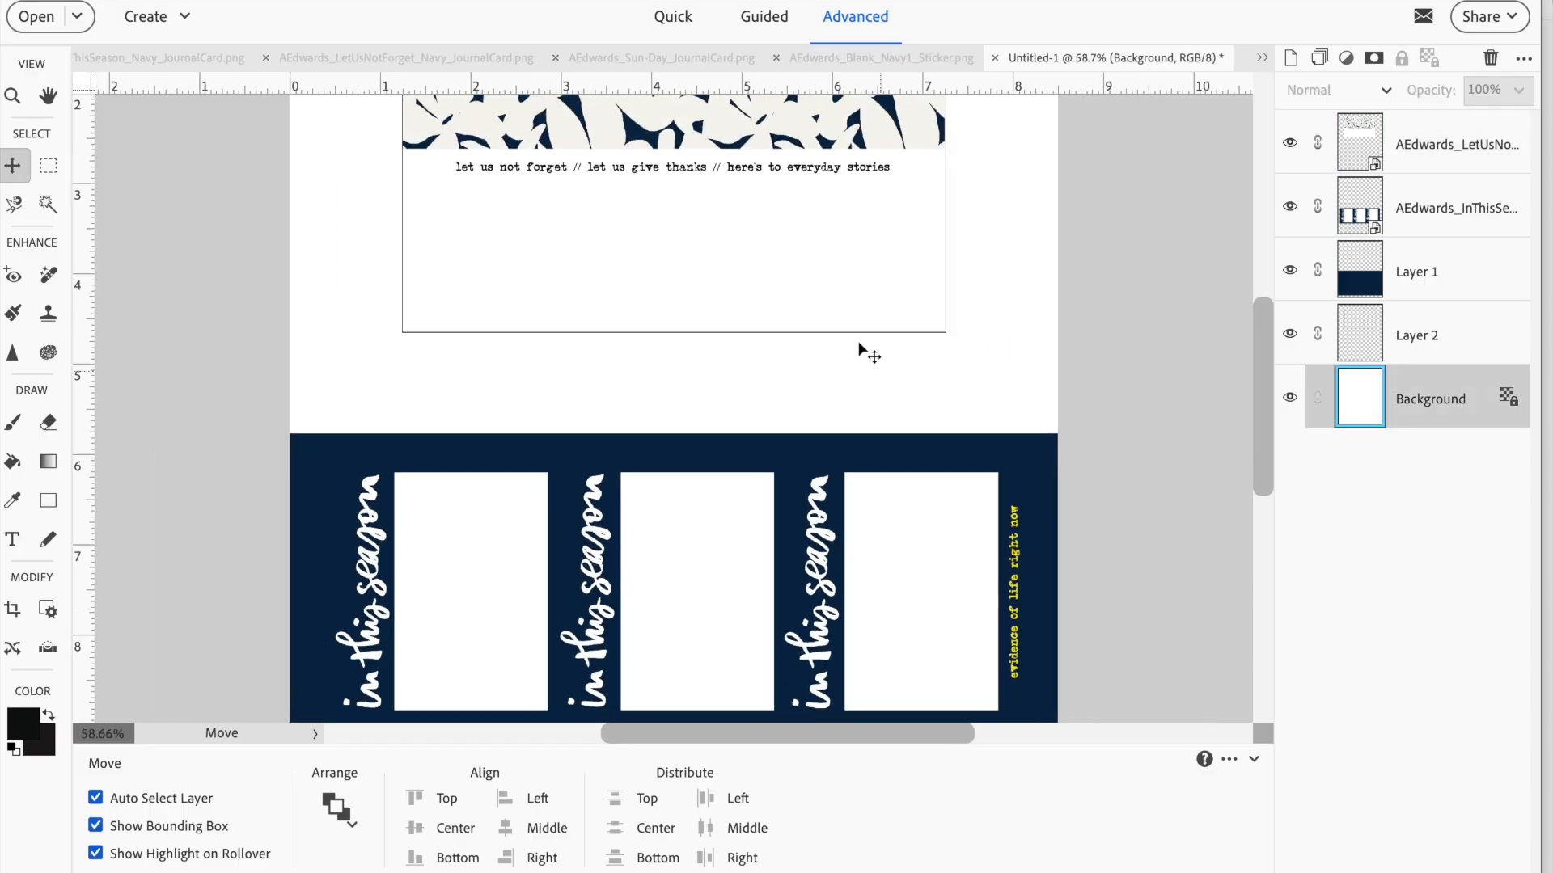
pyautogui.hotkey('ctrl', '0')
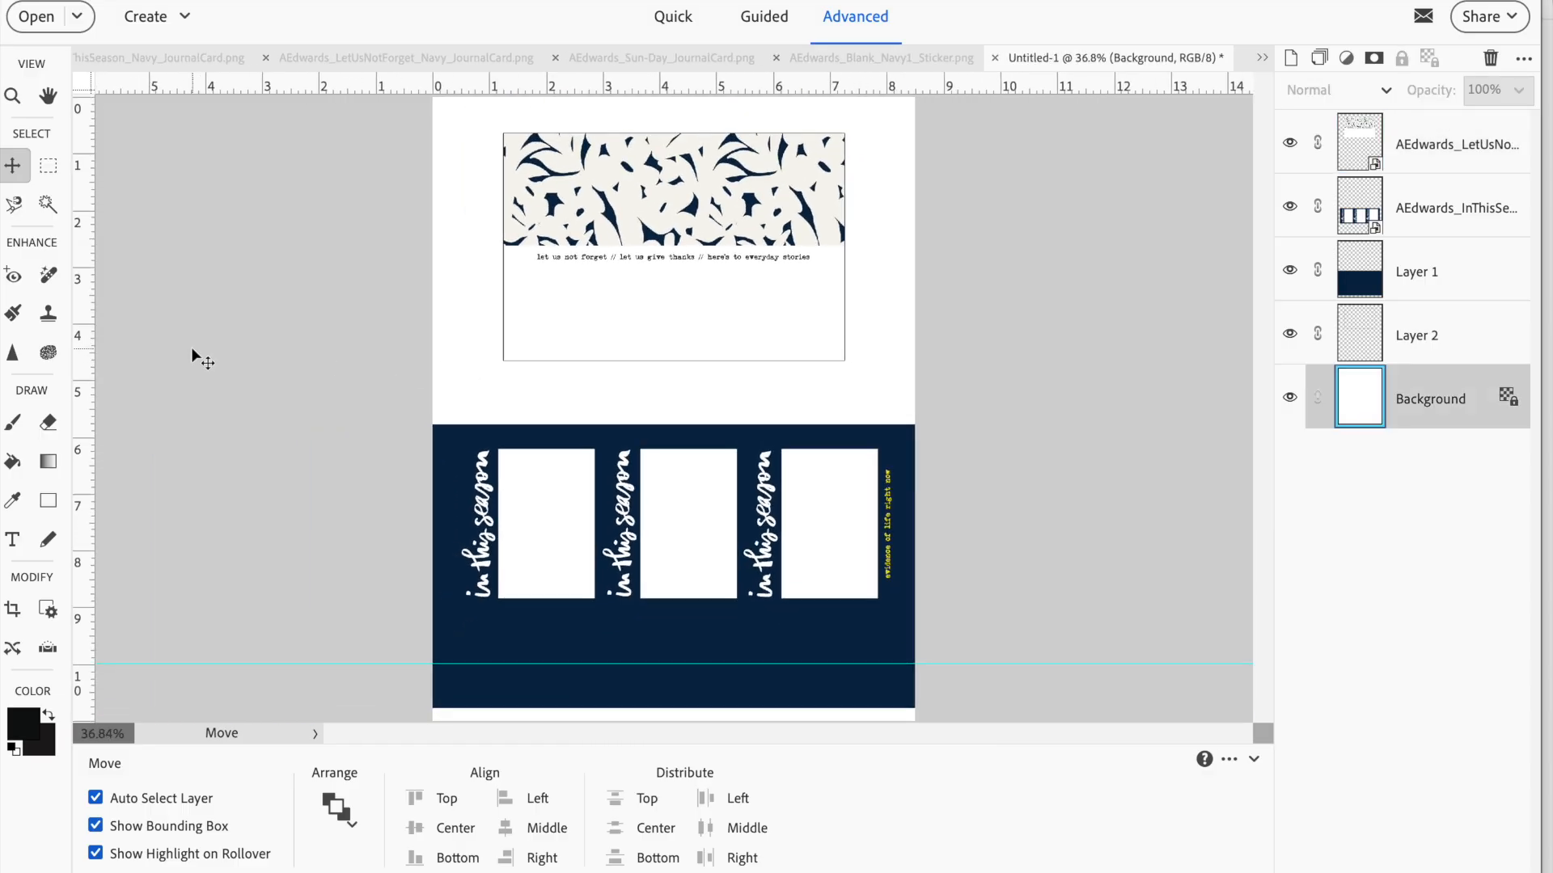
pyautogui.click(12, 539)
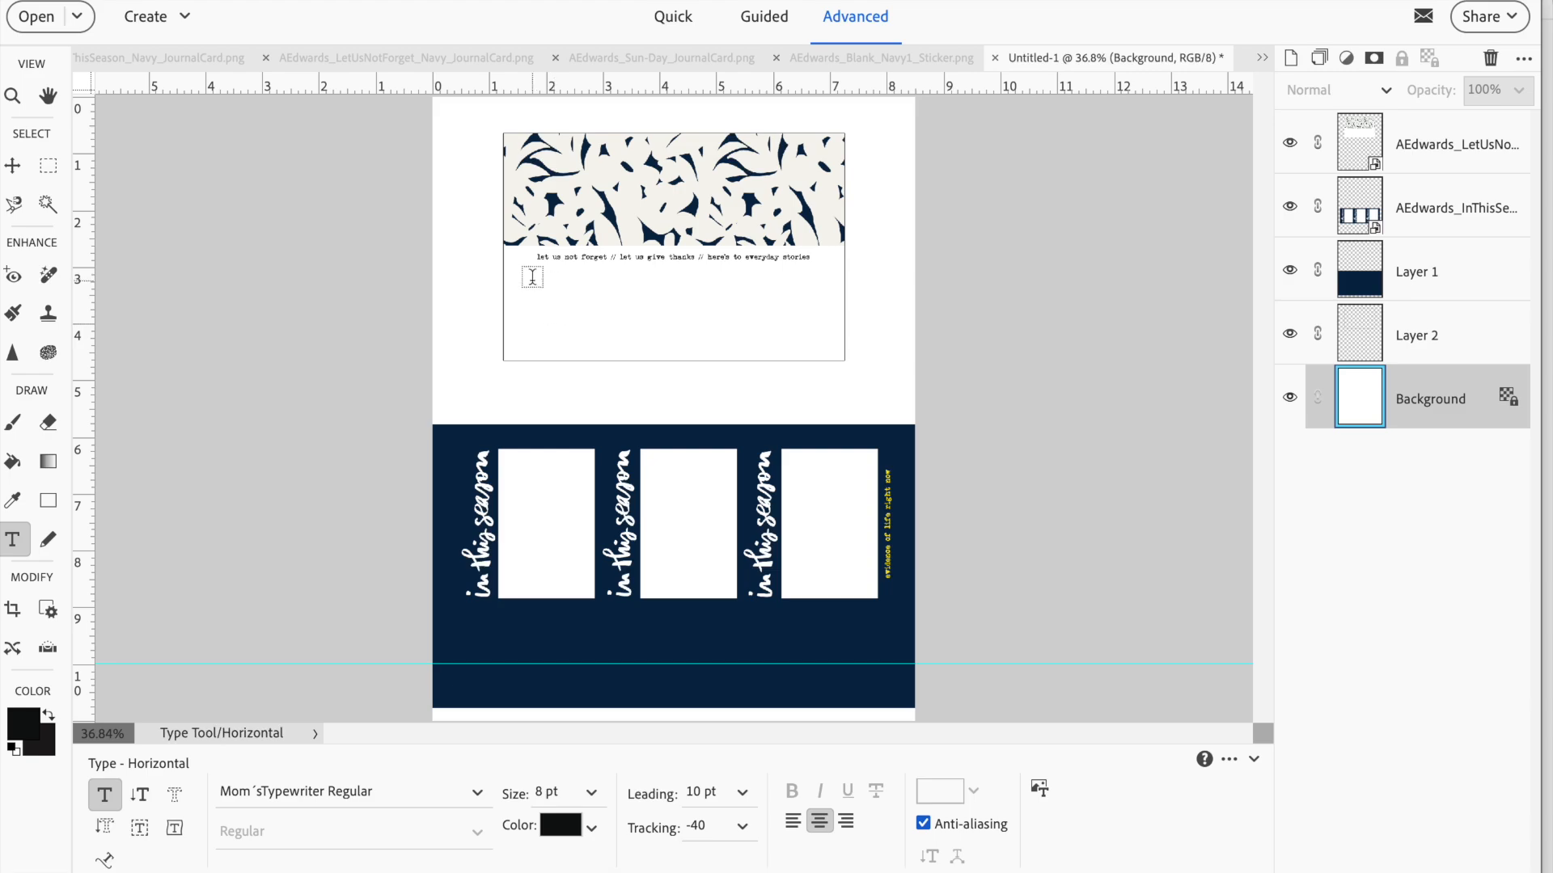
pyautogui.moveTo(515, 268); pyautogui.dragTo(836, 349)
pyautogui.press('BackSpace')
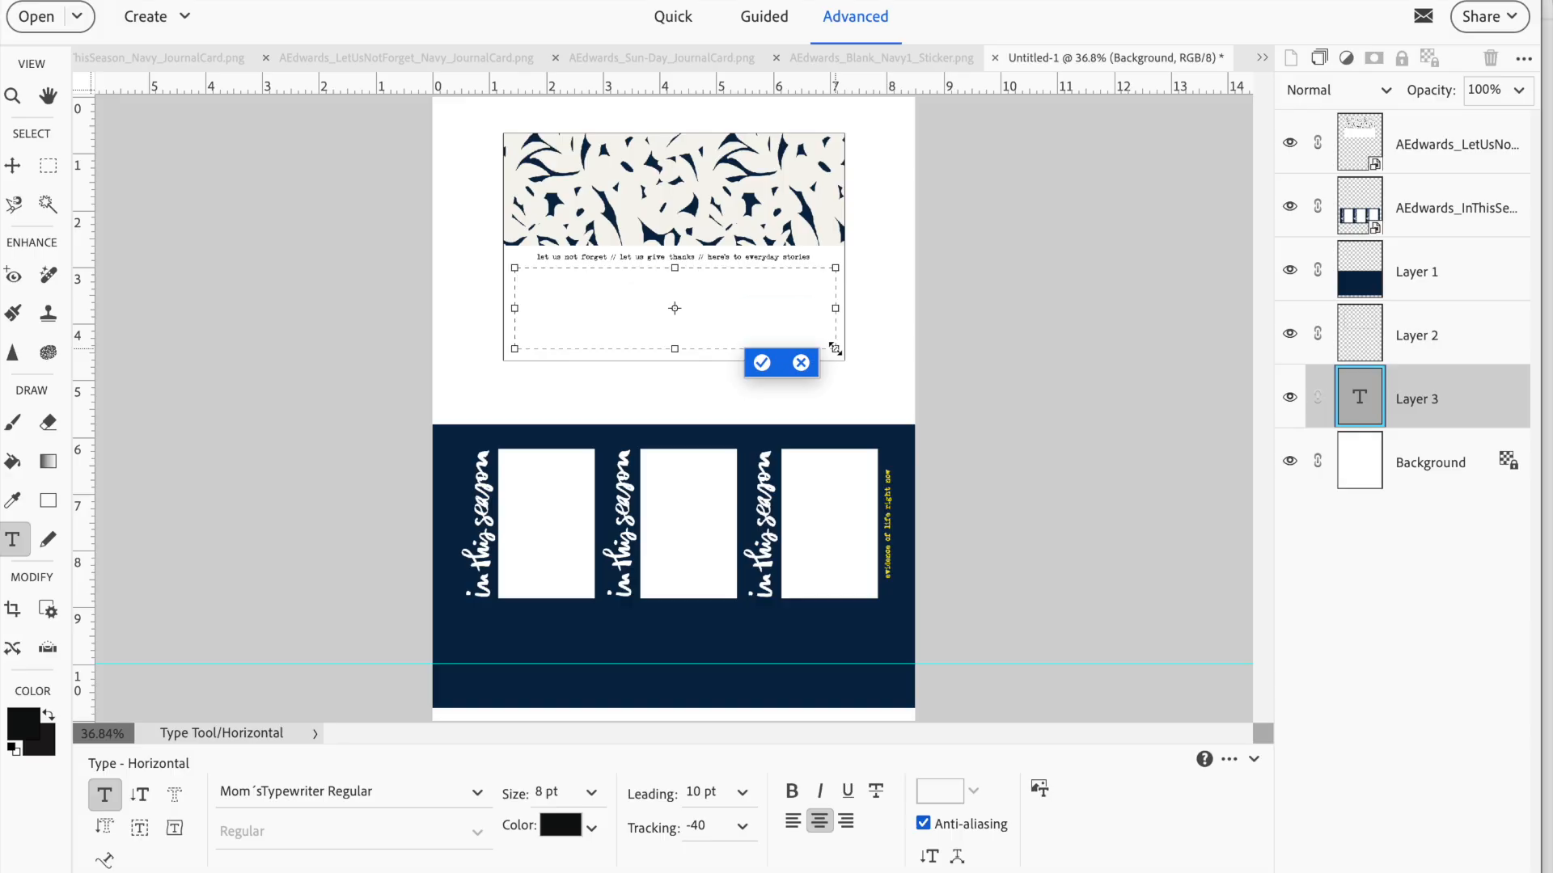
pyautogui.click(762, 361)
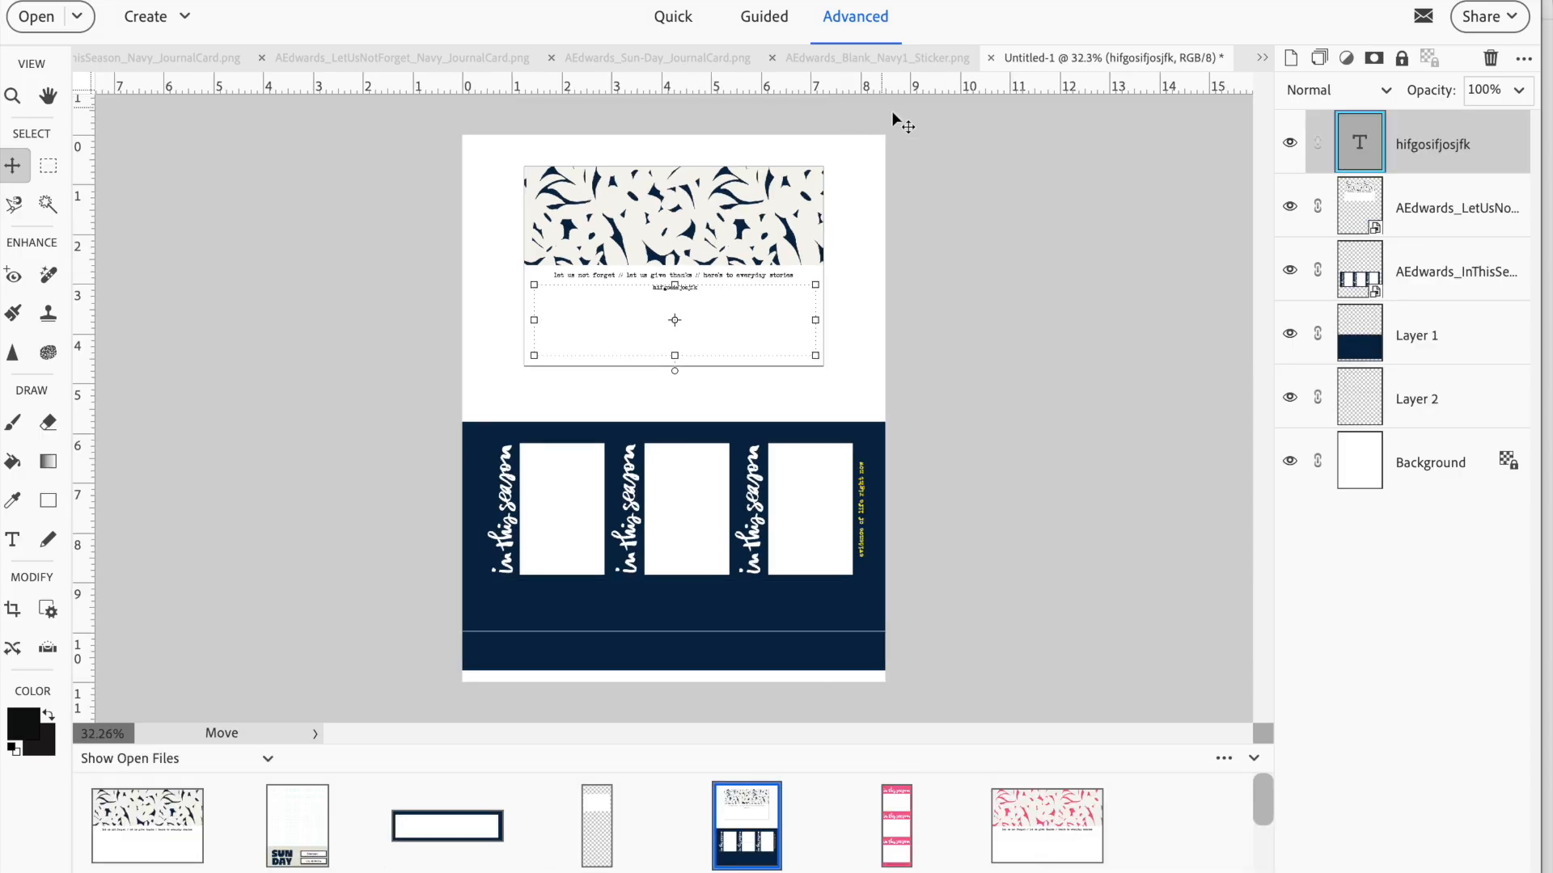
# Replace the navy Let Us Not Forget card with the pink version from the open files and align it inside the outline
pyautogui.click(732, 232)
pyautogui.press('Delete')
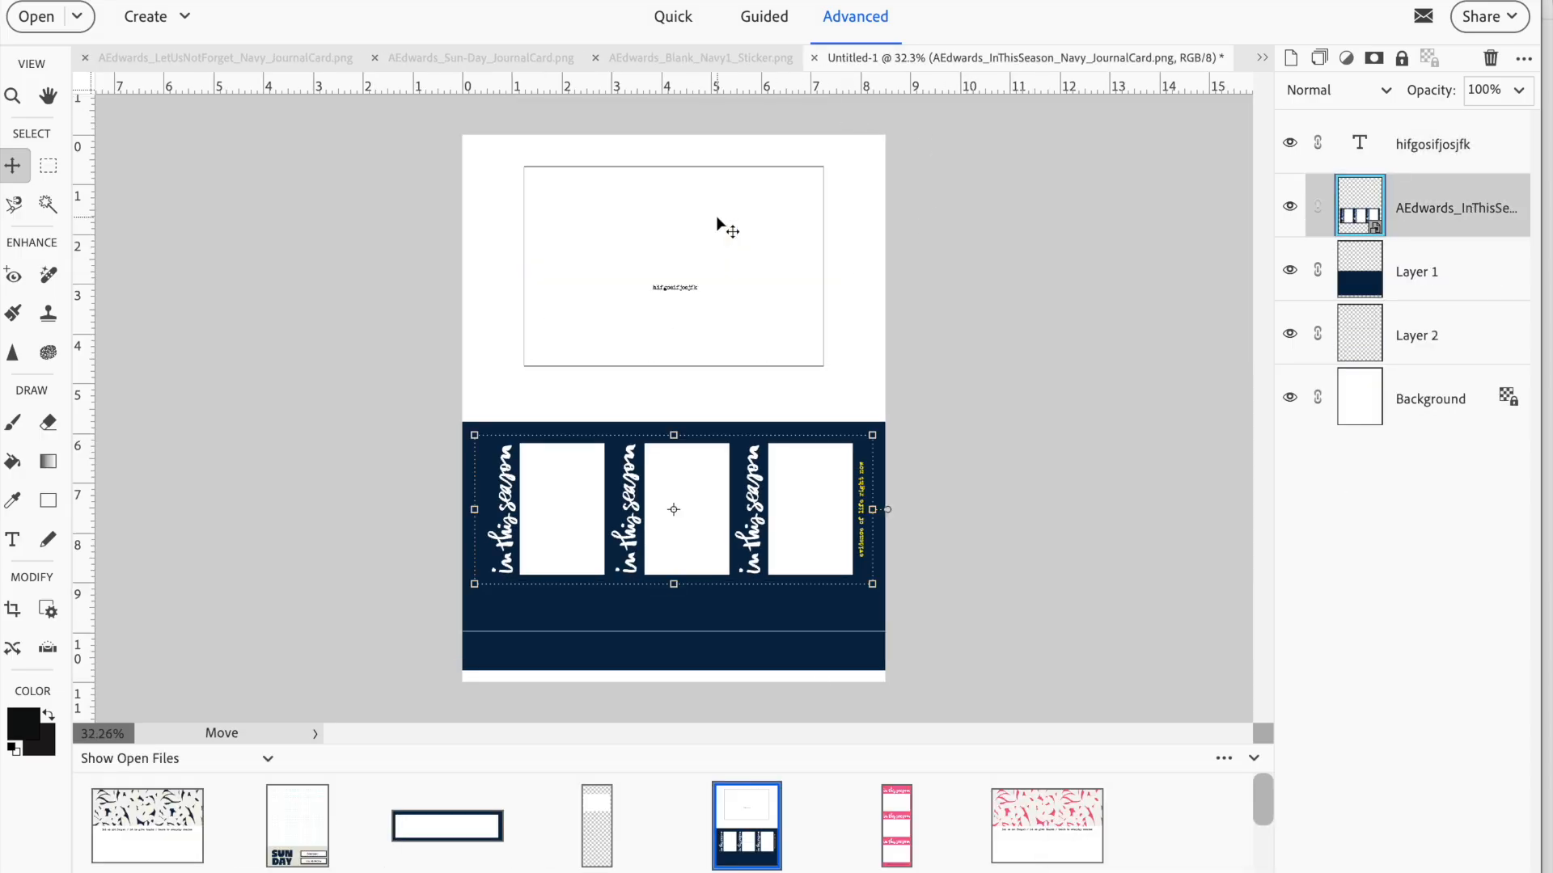
pyautogui.moveTo(1033, 811); pyautogui.dragTo(792, 453)
pyautogui.click(706, 317)
pyautogui.moveTo(706, 317); pyautogui.dragTo(705, 212)
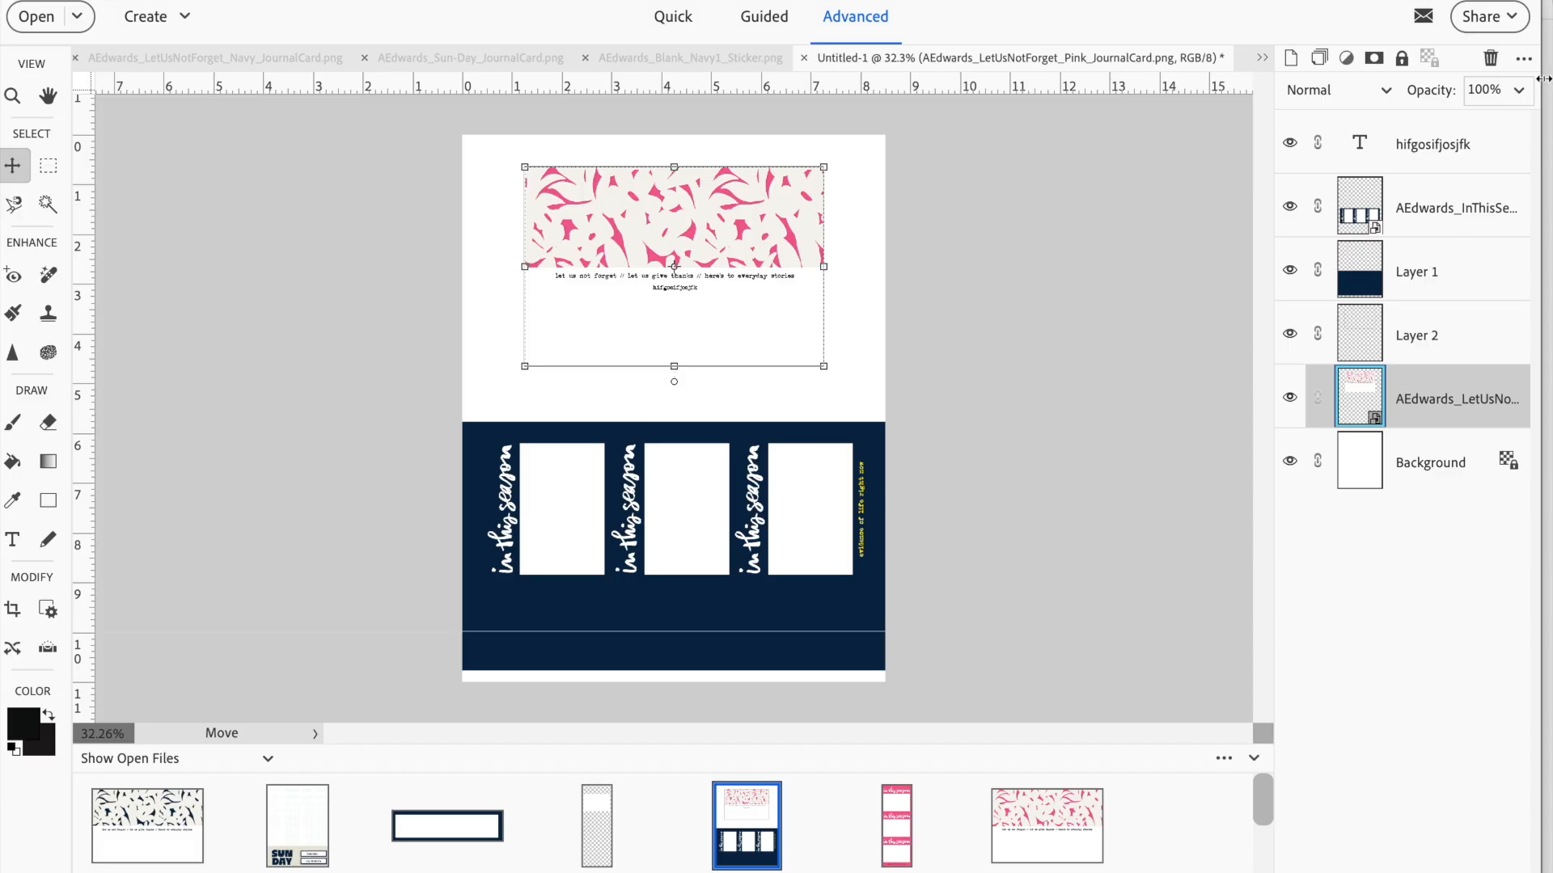
# Open the placeholder text on the pink card for editing and close the text edit
pyautogui.click(1432, 145)
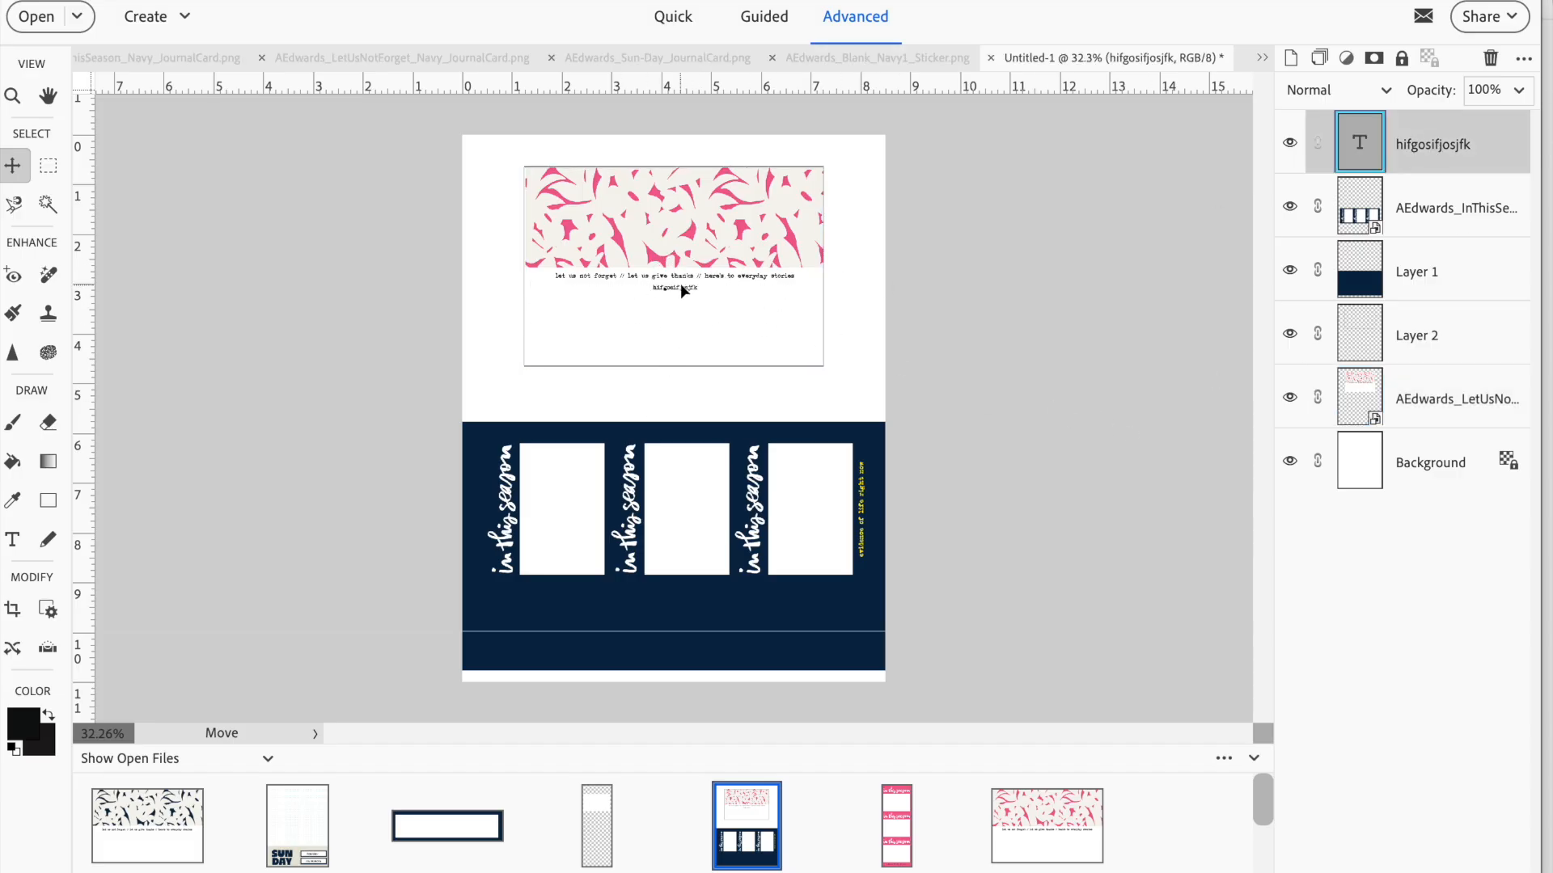
pyautogui.doubleClick(681, 287)
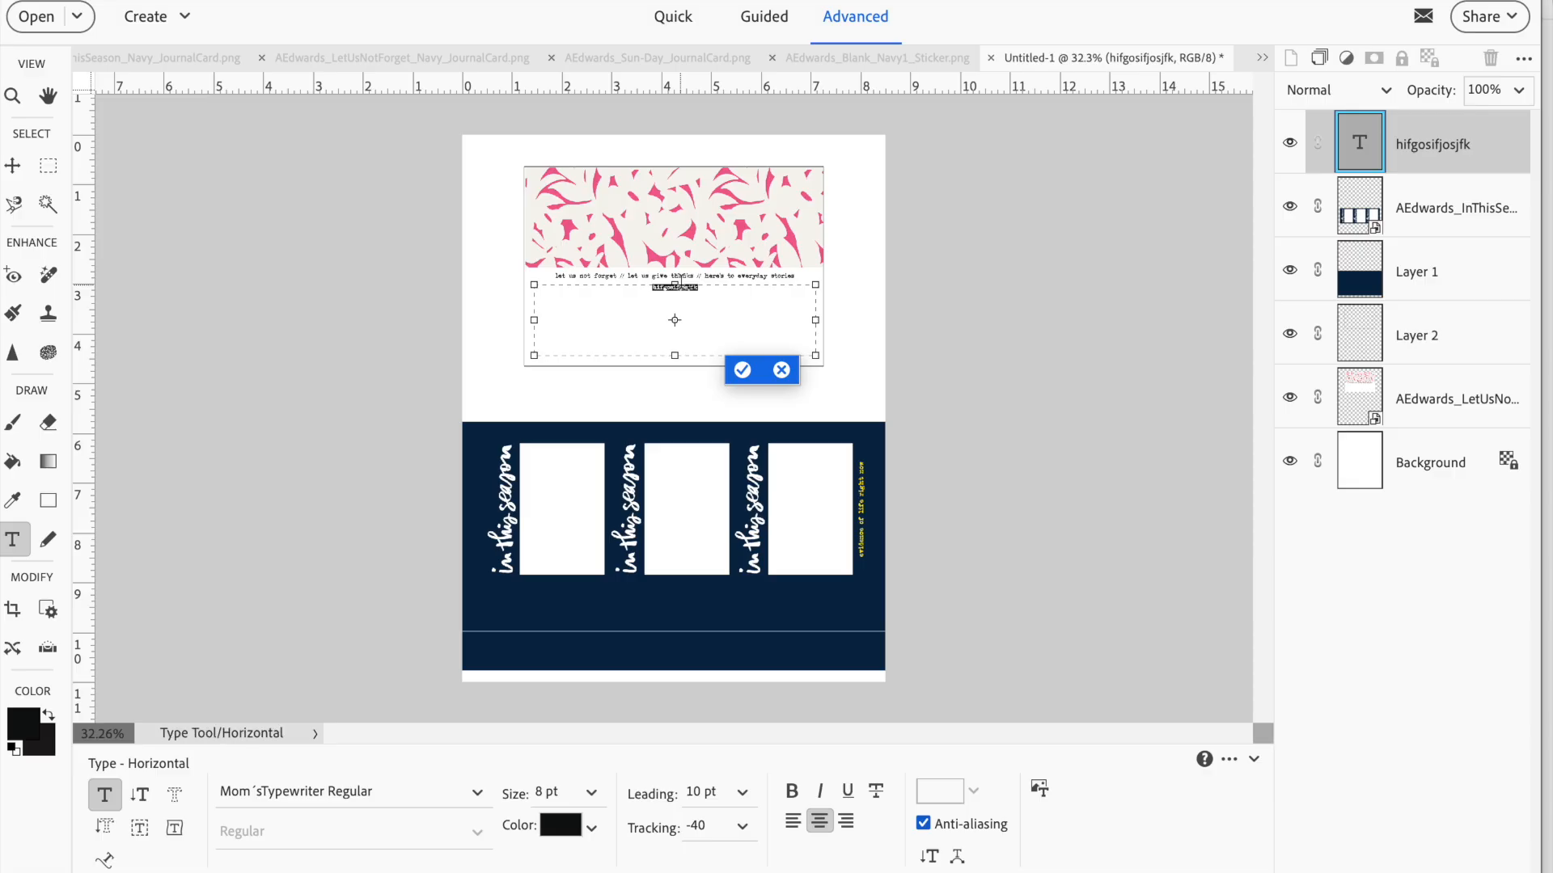
pyautogui.click(750, 373)
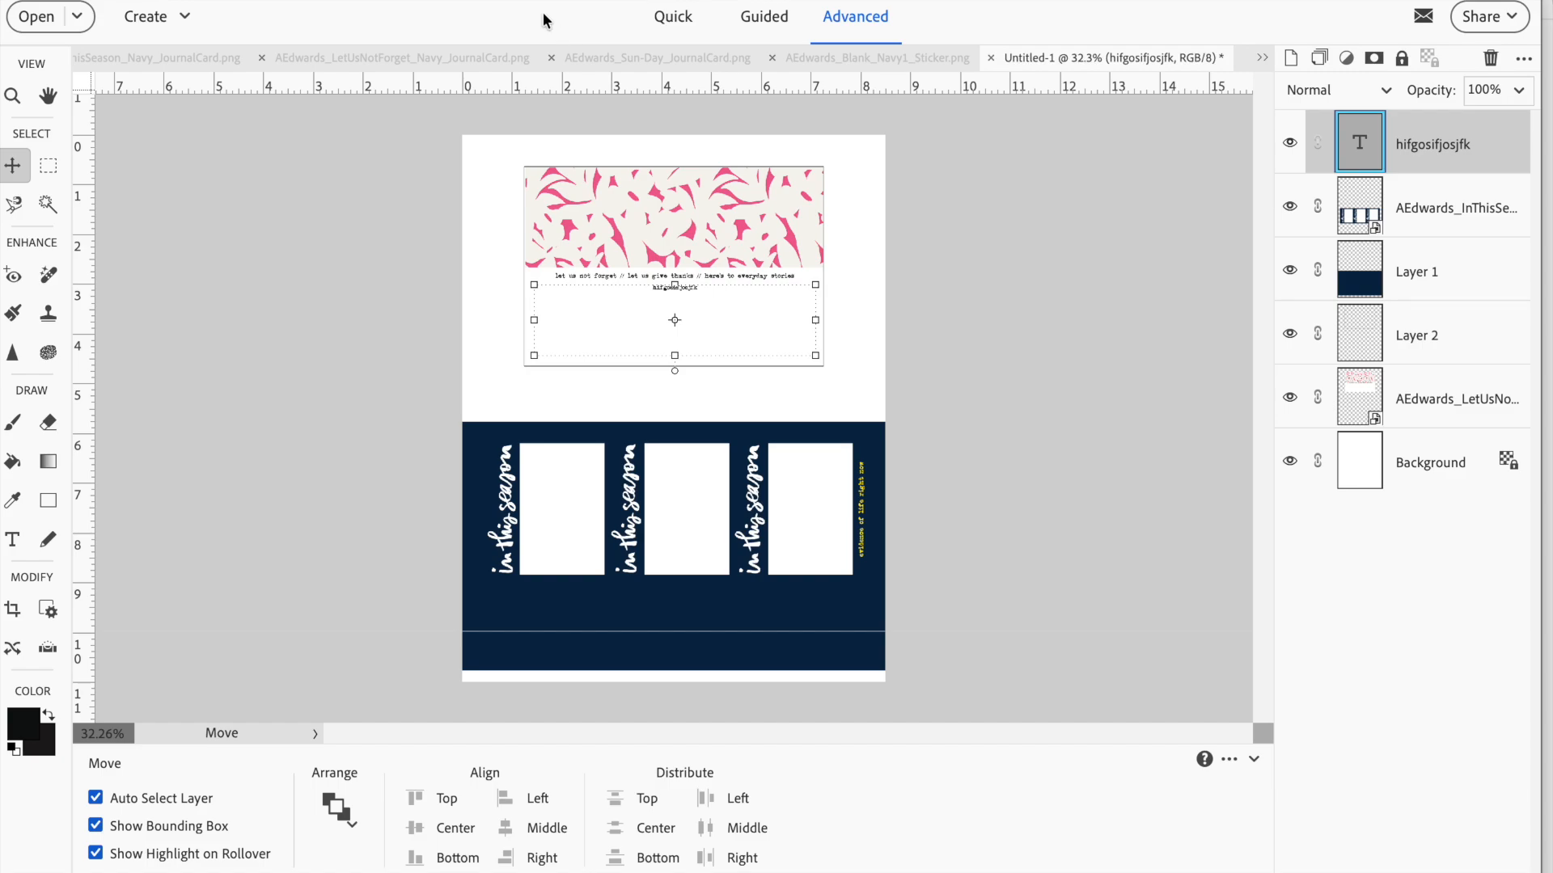
# Rotate the whole page 90° right
pyautogui.click(437, 0)
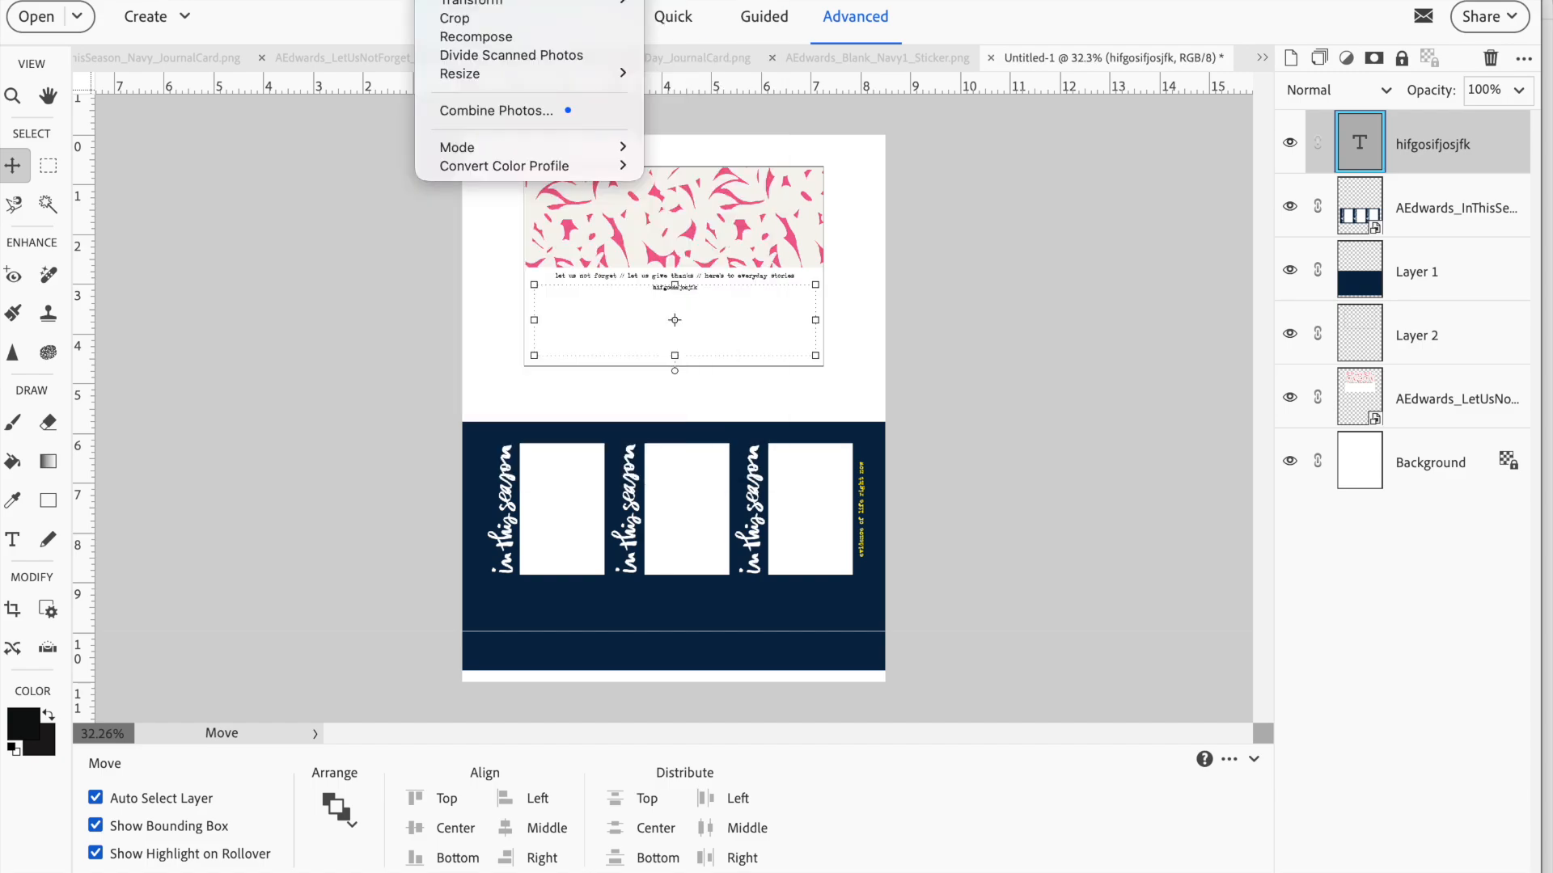
pyautogui.moveTo(469, 0)
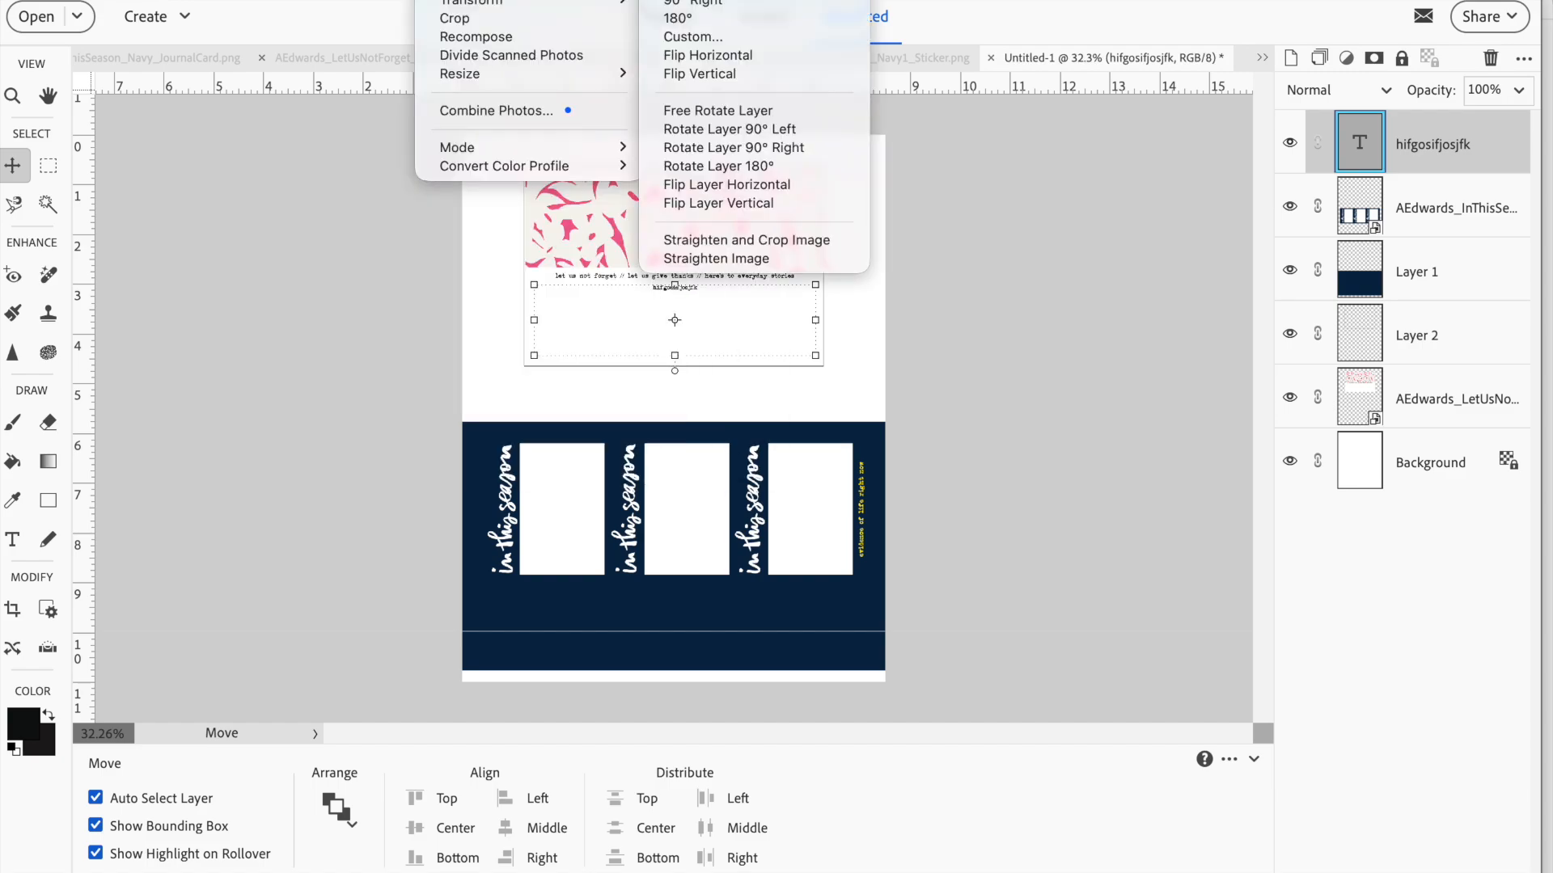
pyautogui.click(683, 4)
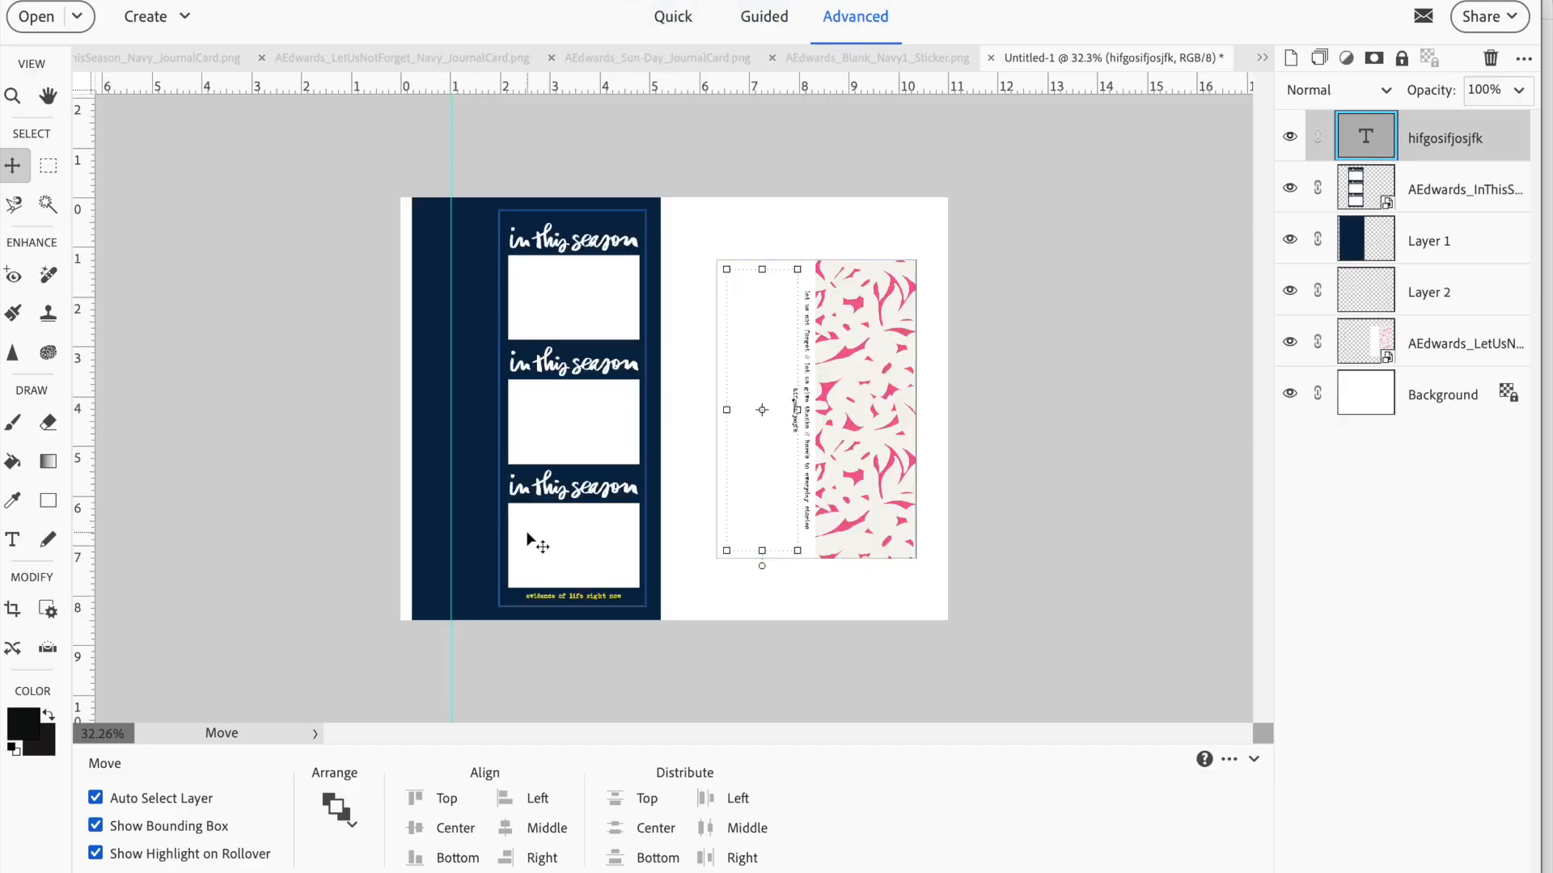
# Replace the navy In This Season card with the pink version from the open files, placed at the same spot over the navy block
pyautogui.click(33, 872)
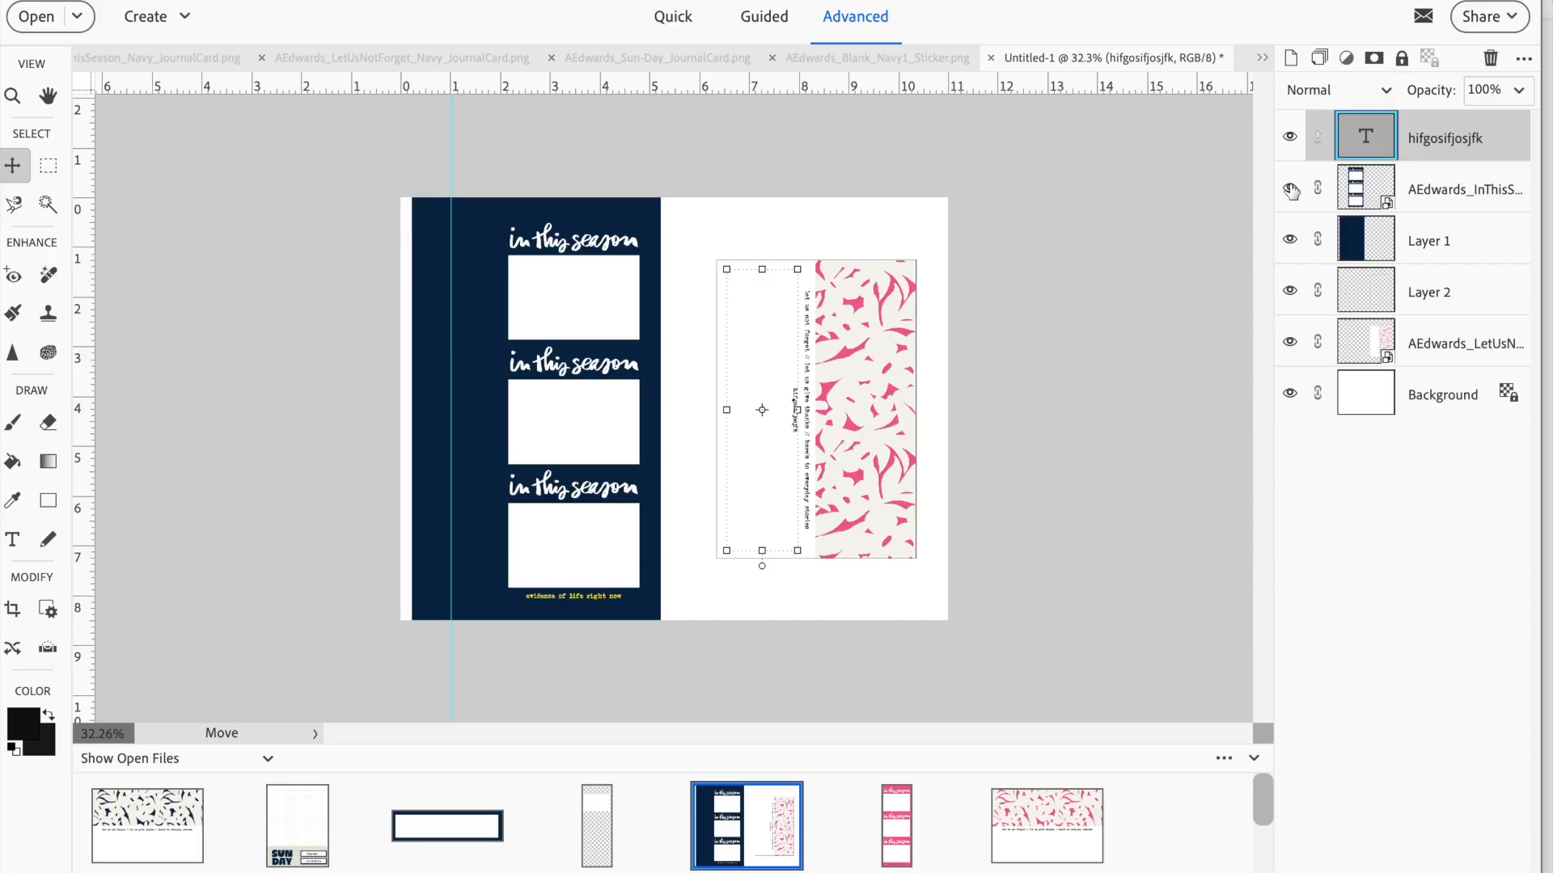
pyautogui.click(1365, 185)
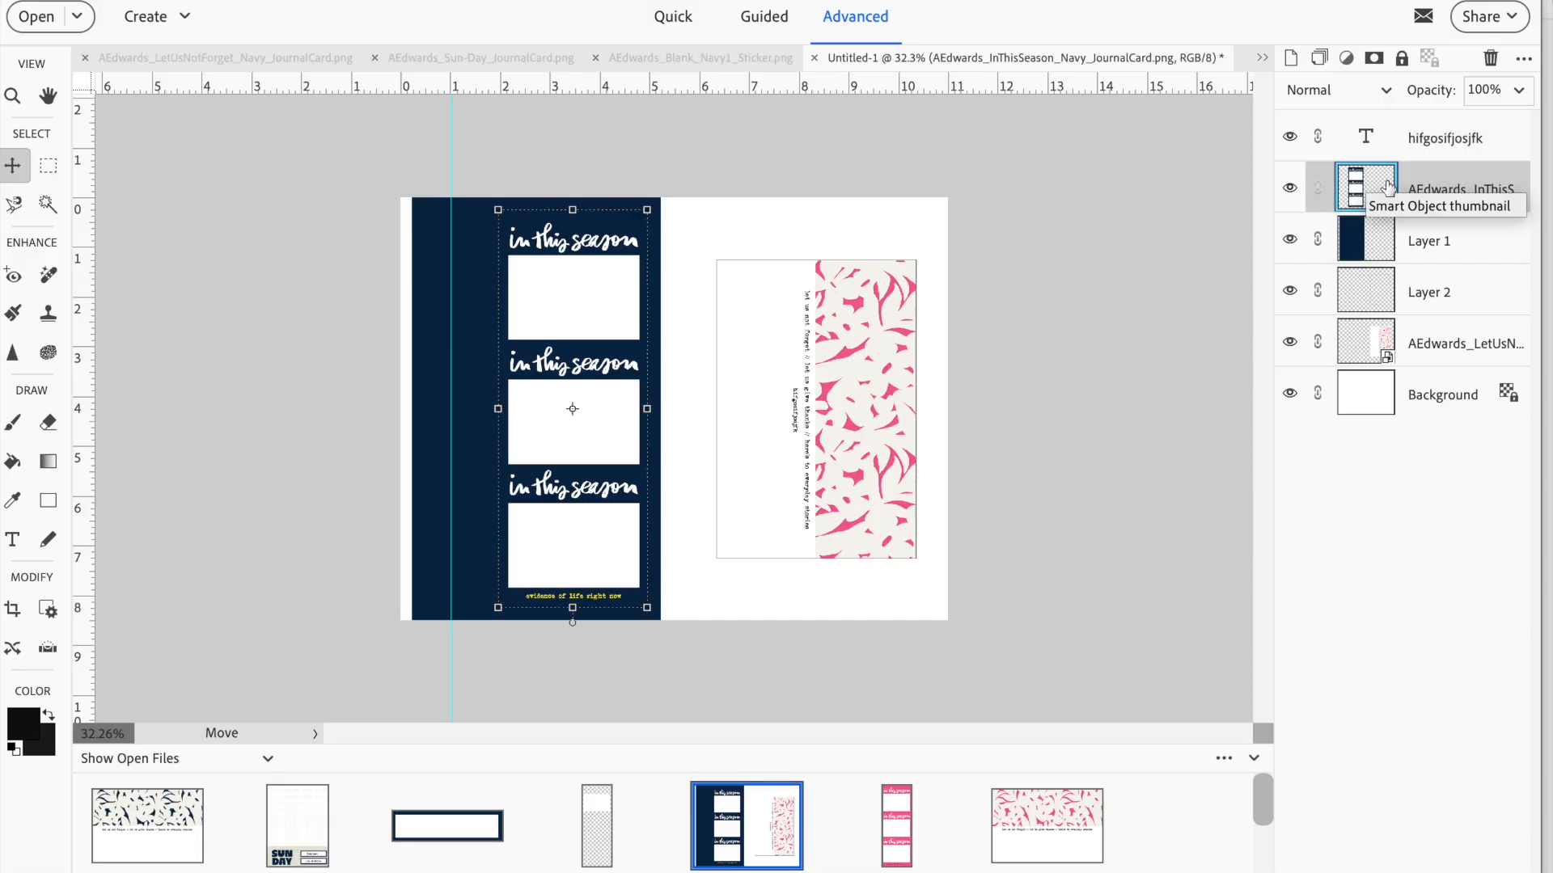
pyautogui.rightClick(1423, 184)
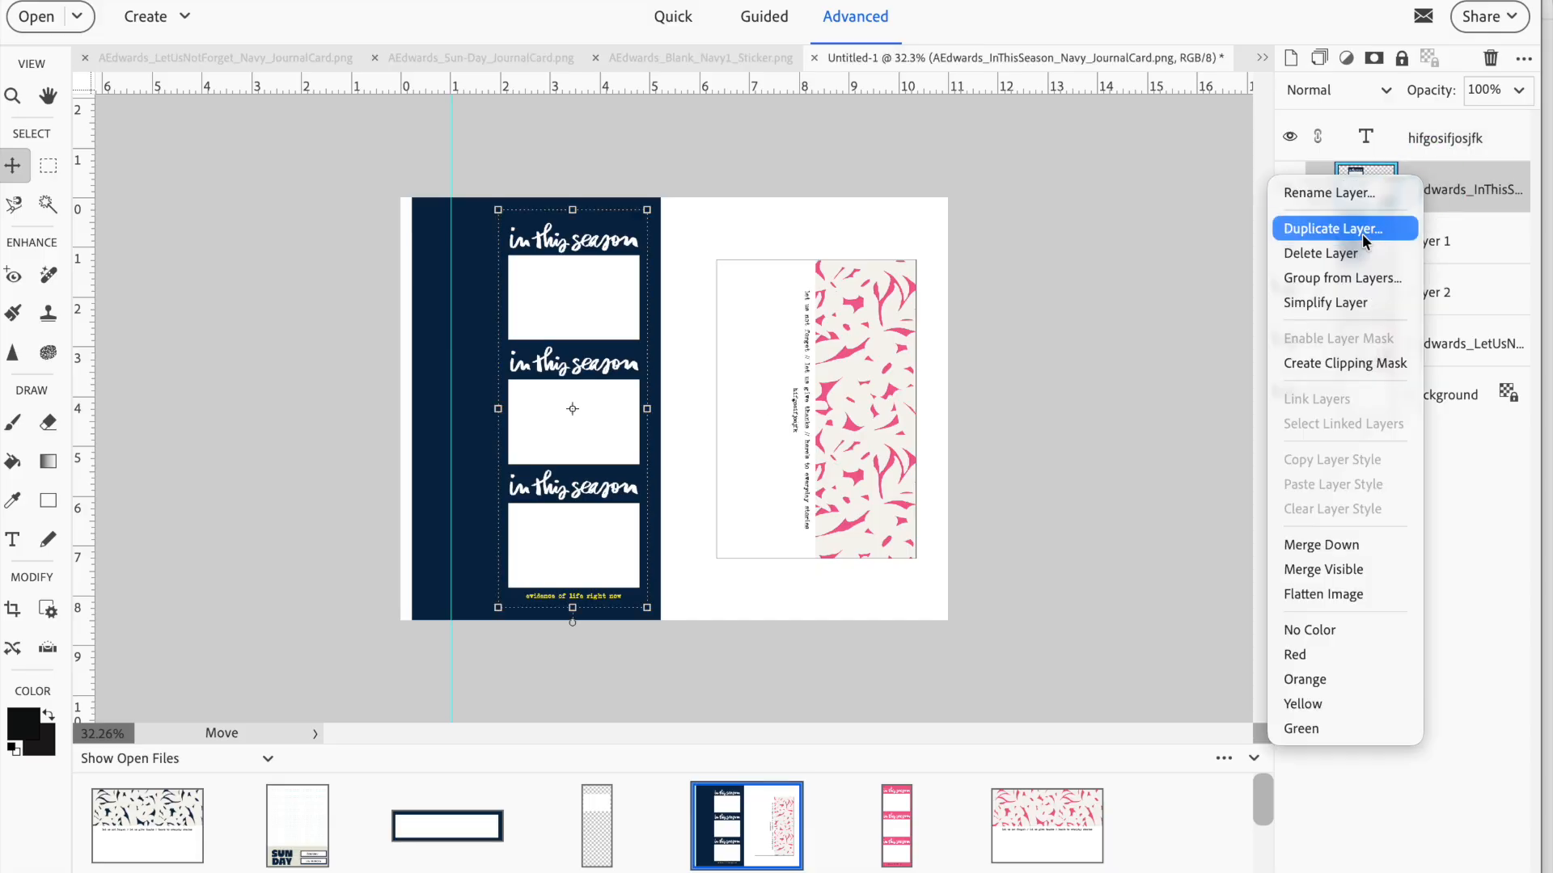
pyautogui.click(1325, 253)
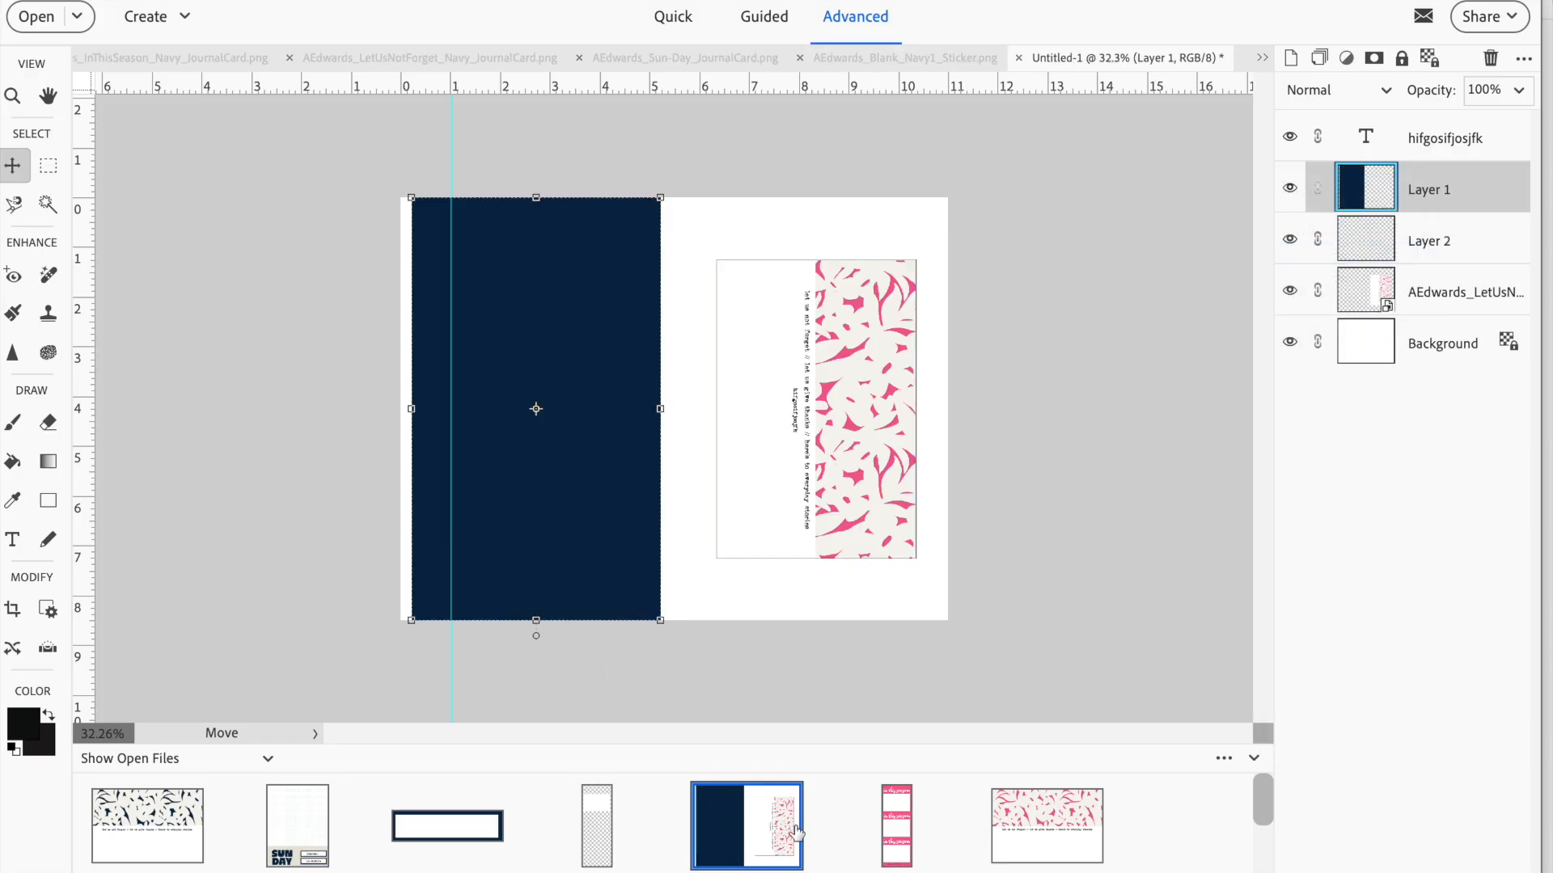
pyautogui.moveTo(905, 844); pyautogui.dragTo(630, 518)
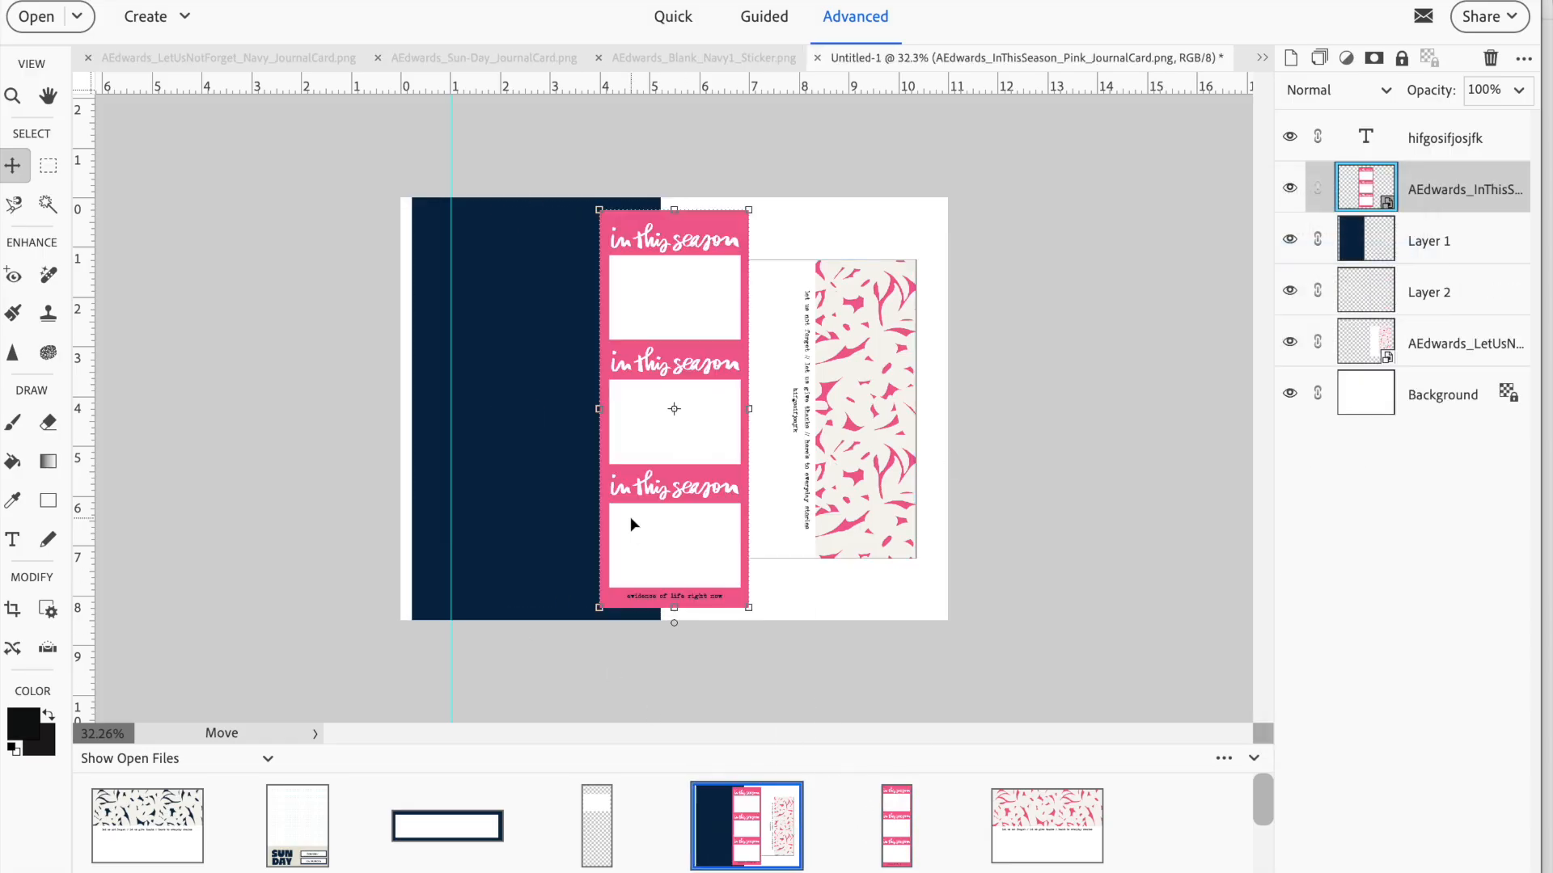
pyautogui.moveTo(662, 367); pyautogui.dragTo(559, 358)
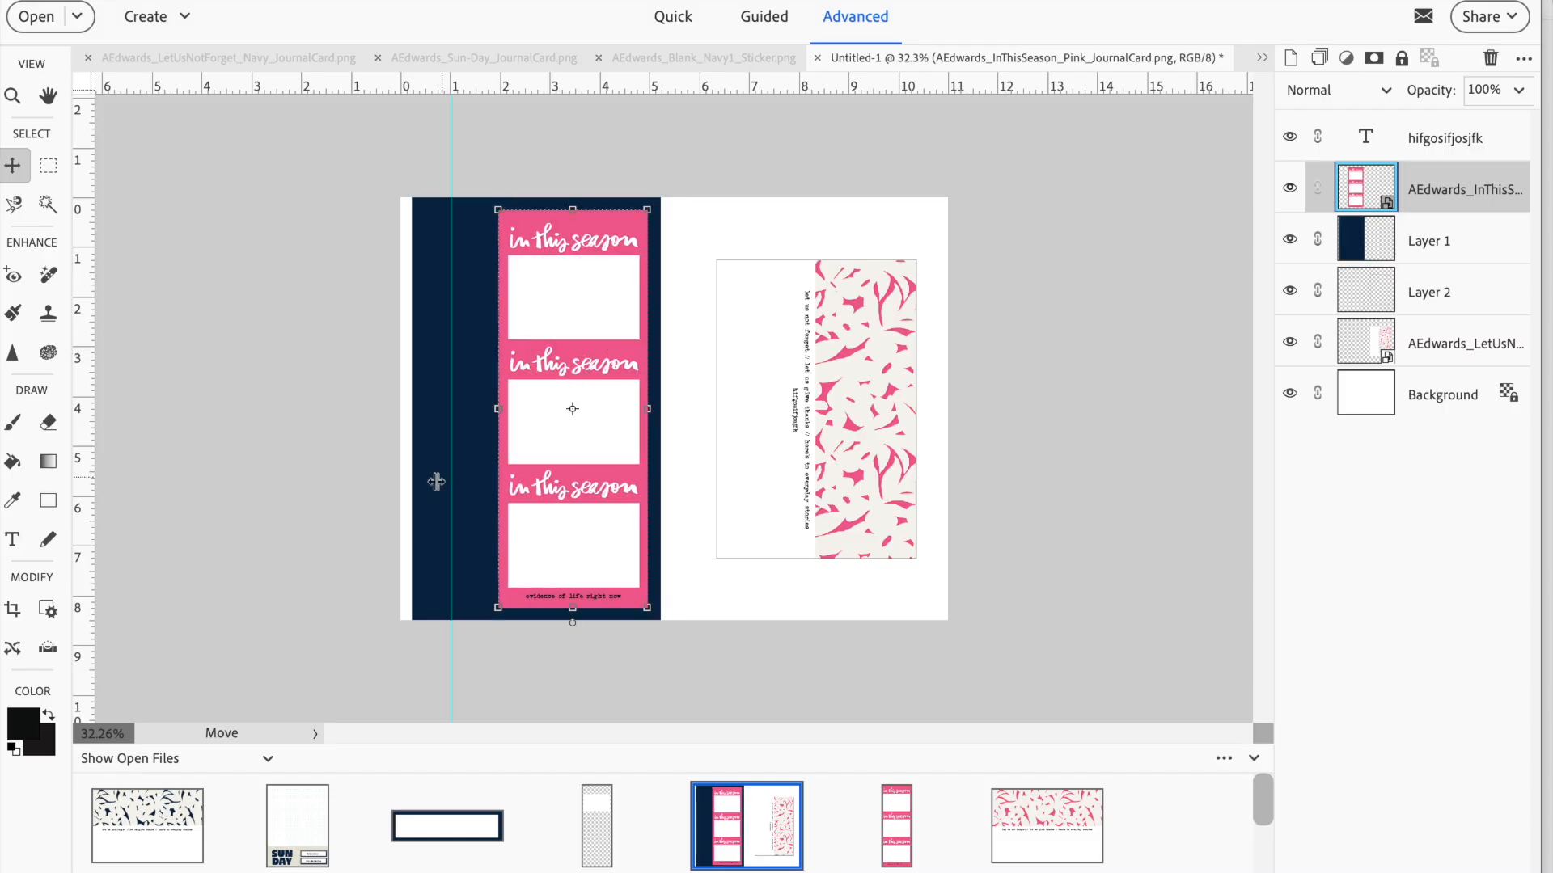
# Sample the pink from the In This Season card and fill the navy block on Layer 1 with it
pyautogui.click(12, 501)
pyautogui.click(607, 230)
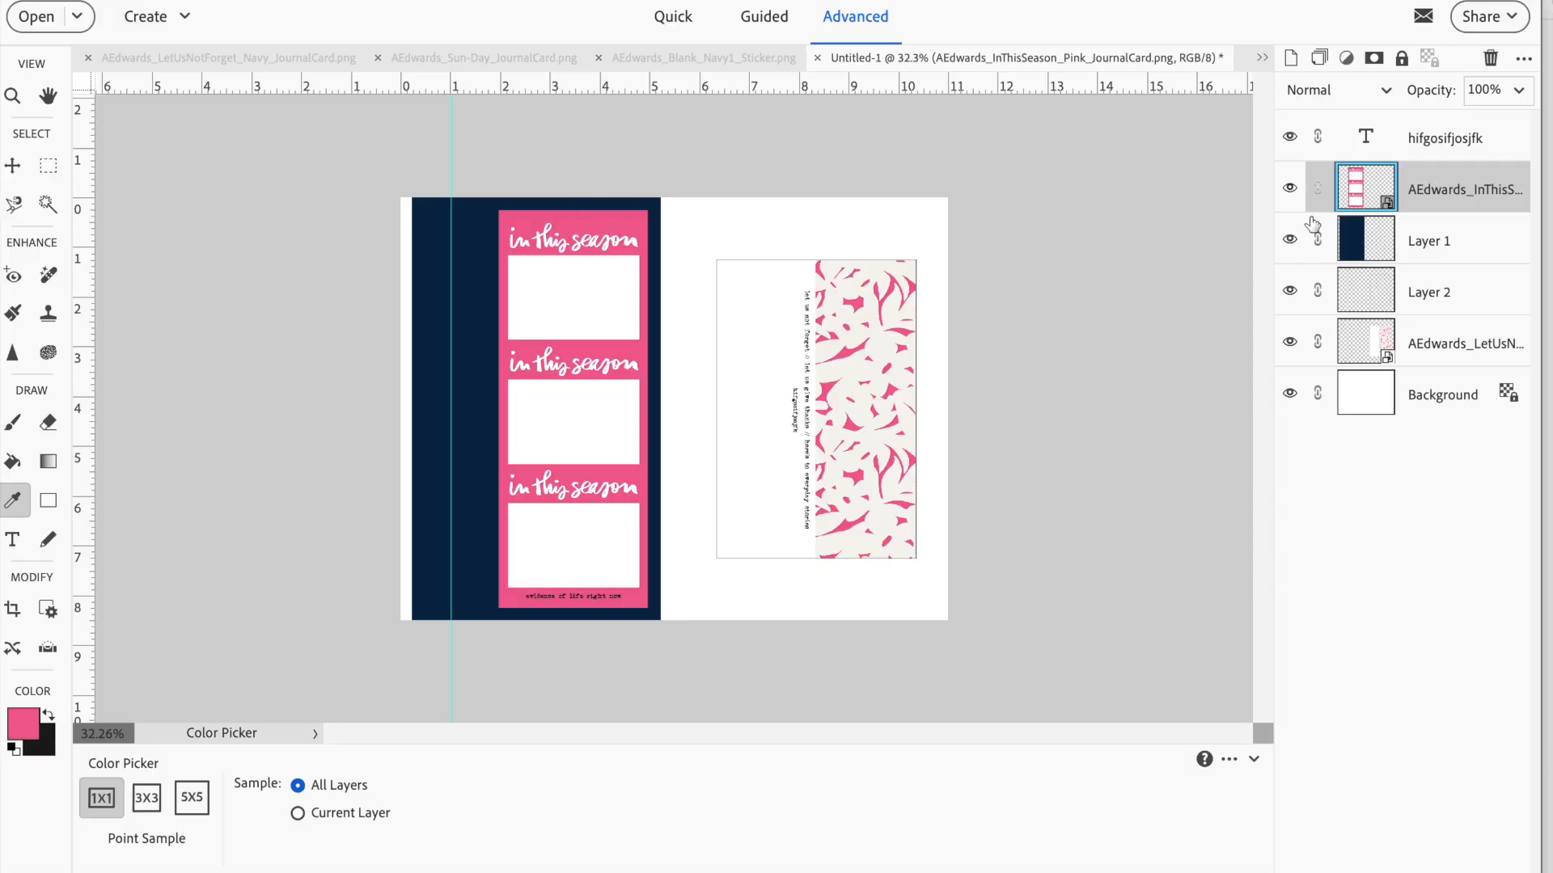
pyautogui.click(1388, 241)
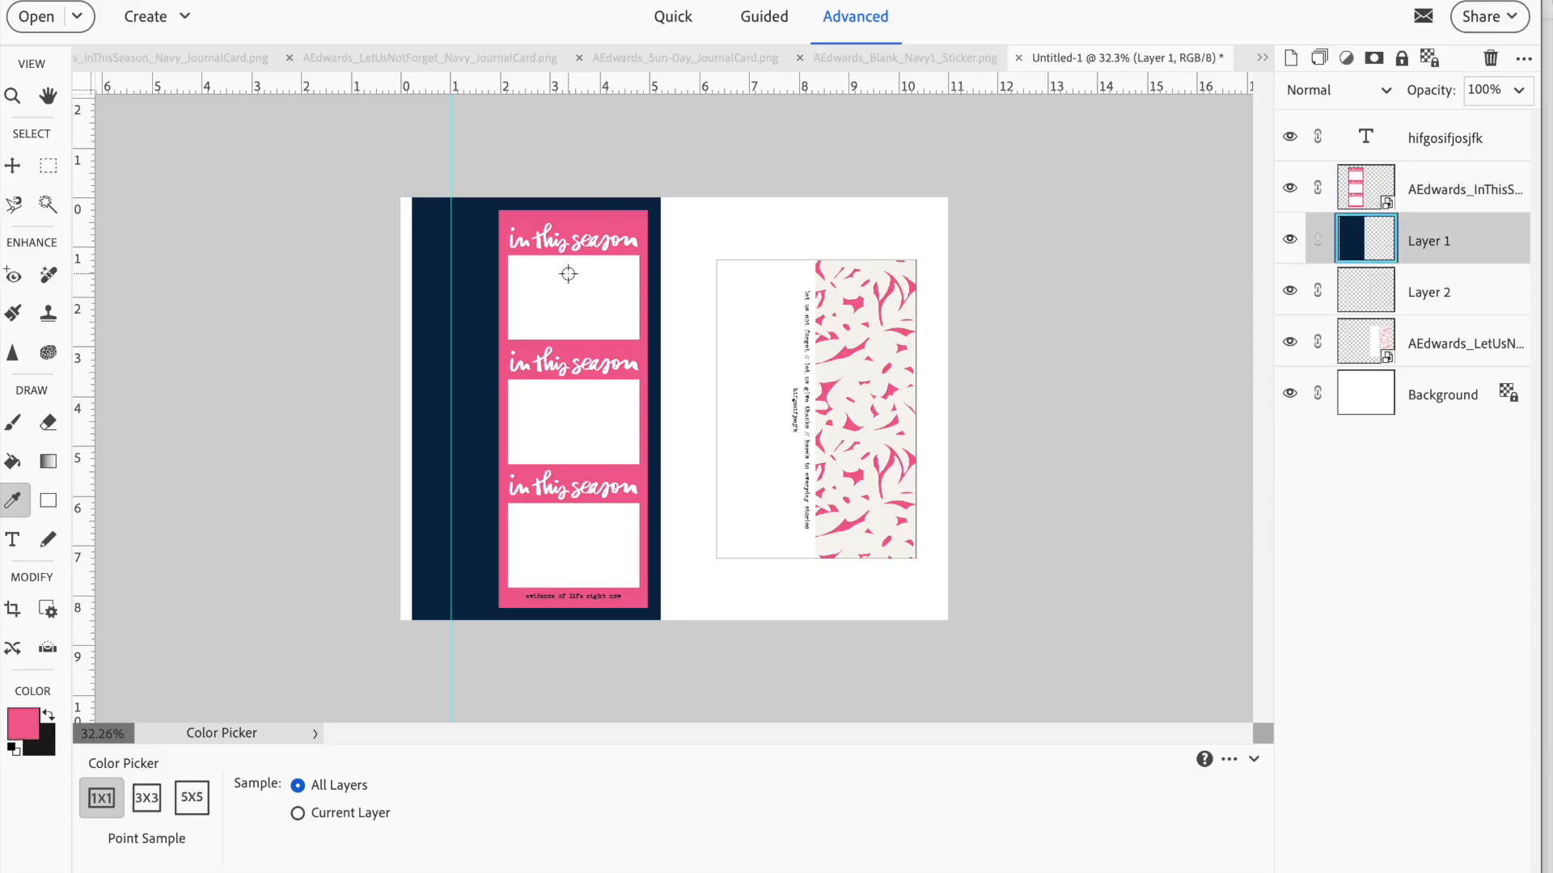
pyautogui.click(12, 461)
pyautogui.click(474, 350)
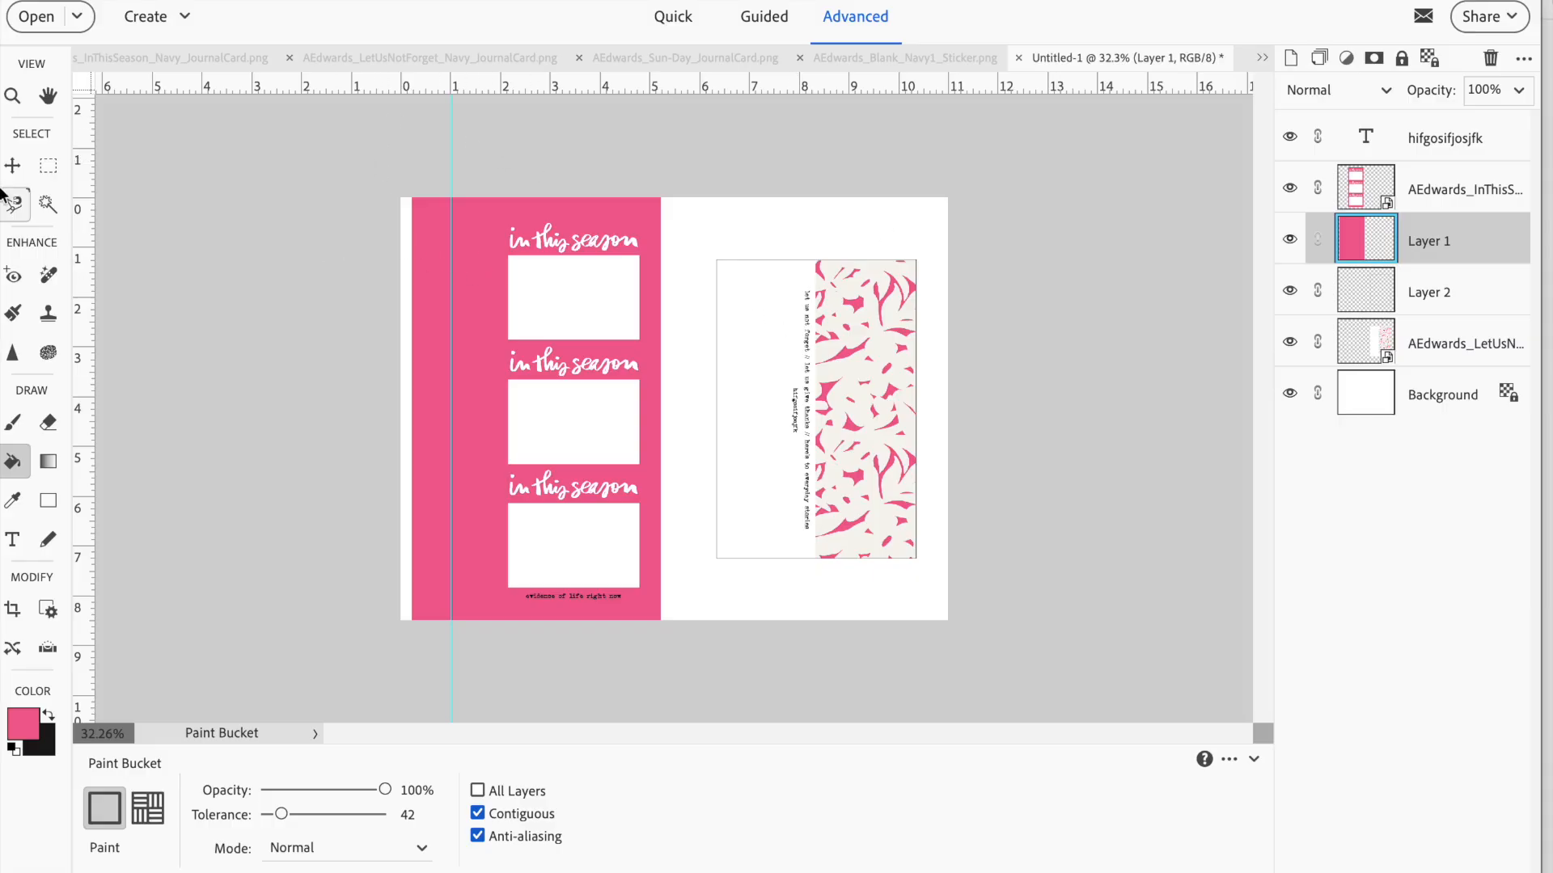
pyautogui.click(12, 164)
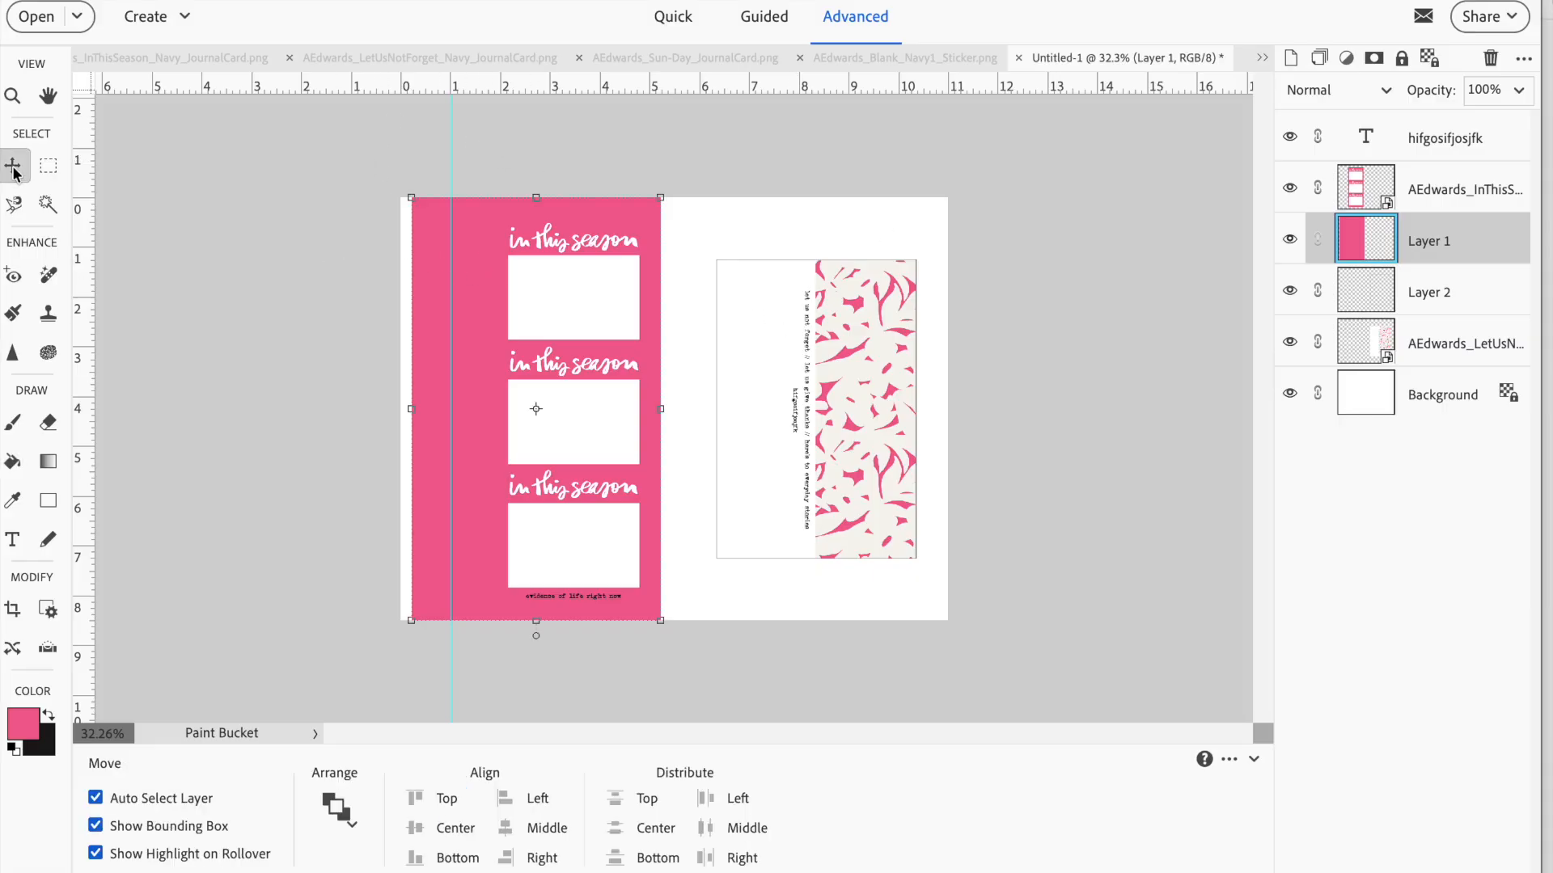
pyautogui.rightClick(1414, 346)
pyautogui.click(1367, 394)
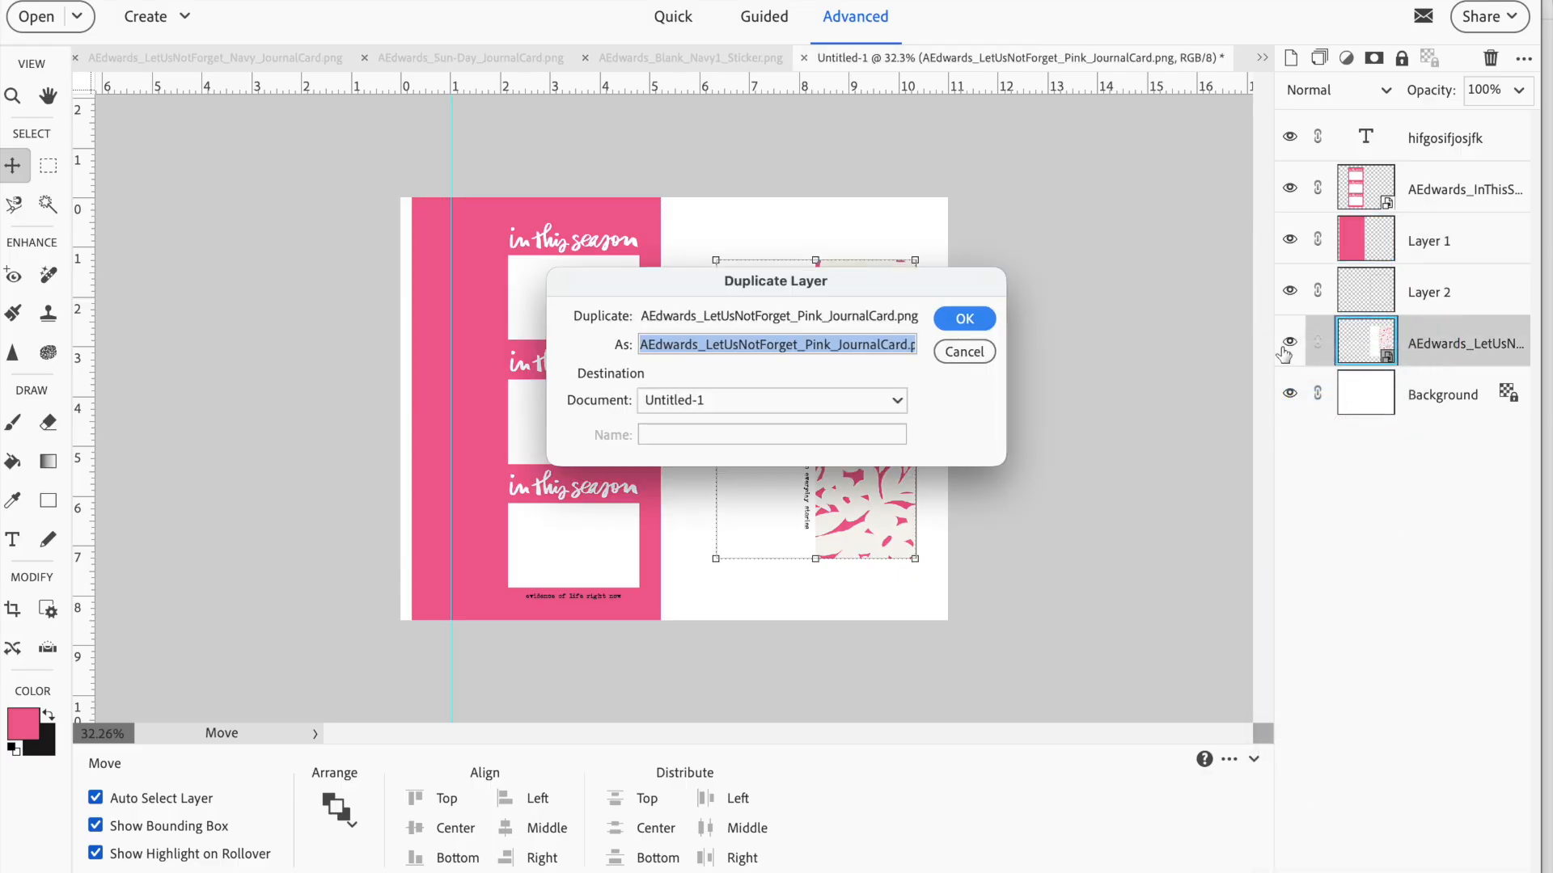
pyautogui.click(964, 319)
# Hide the Let Us Not Forget card, Layer 1, Layer 2 and the text layer
pyautogui.click(1290, 343)
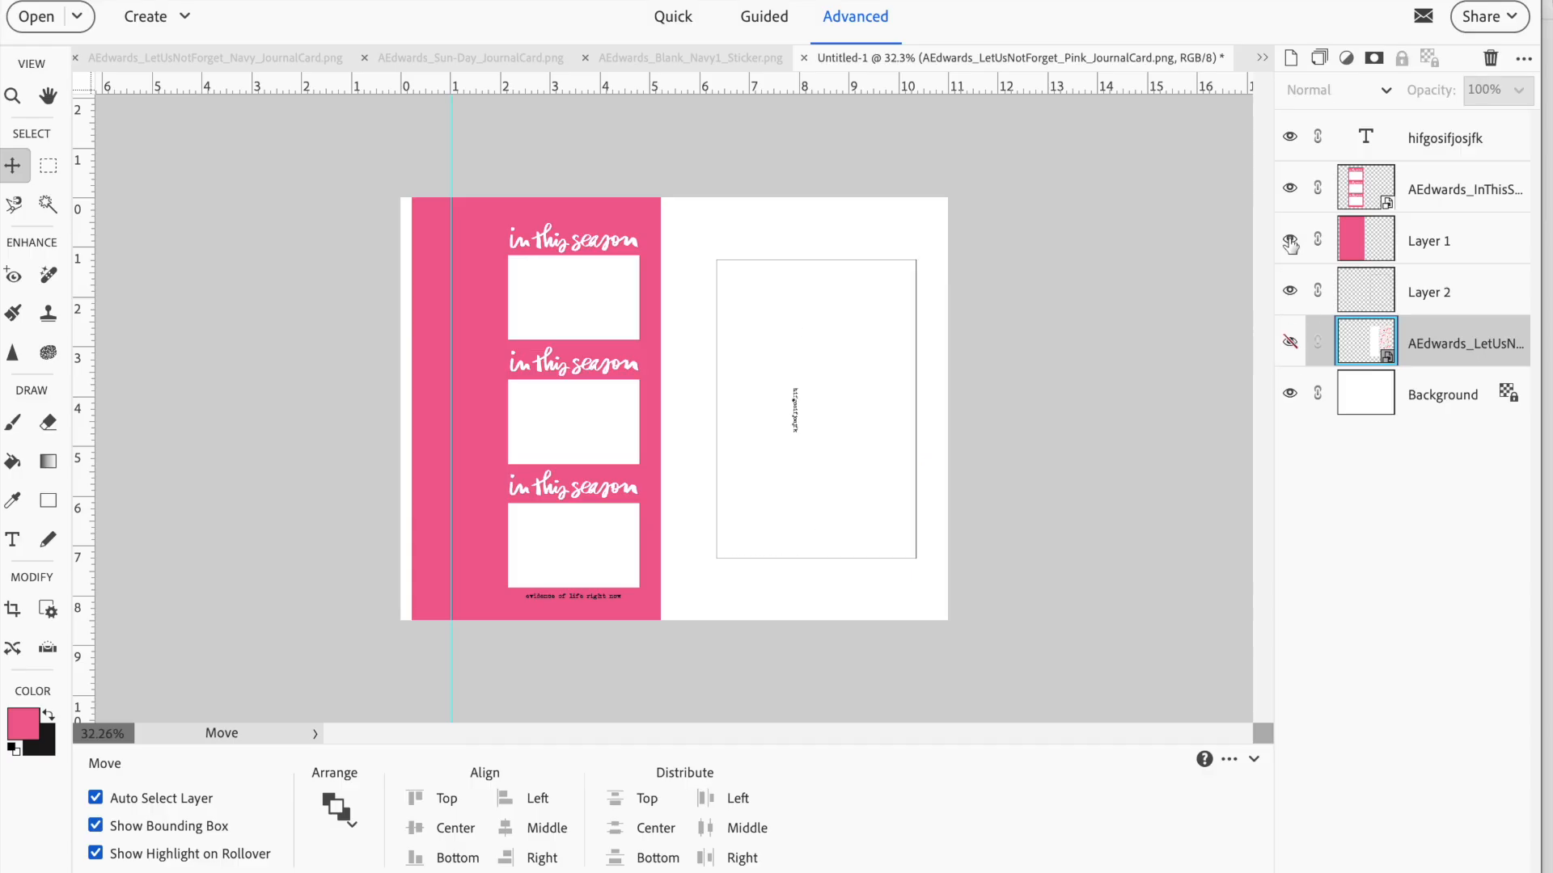
pyautogui.click(1290, 240)
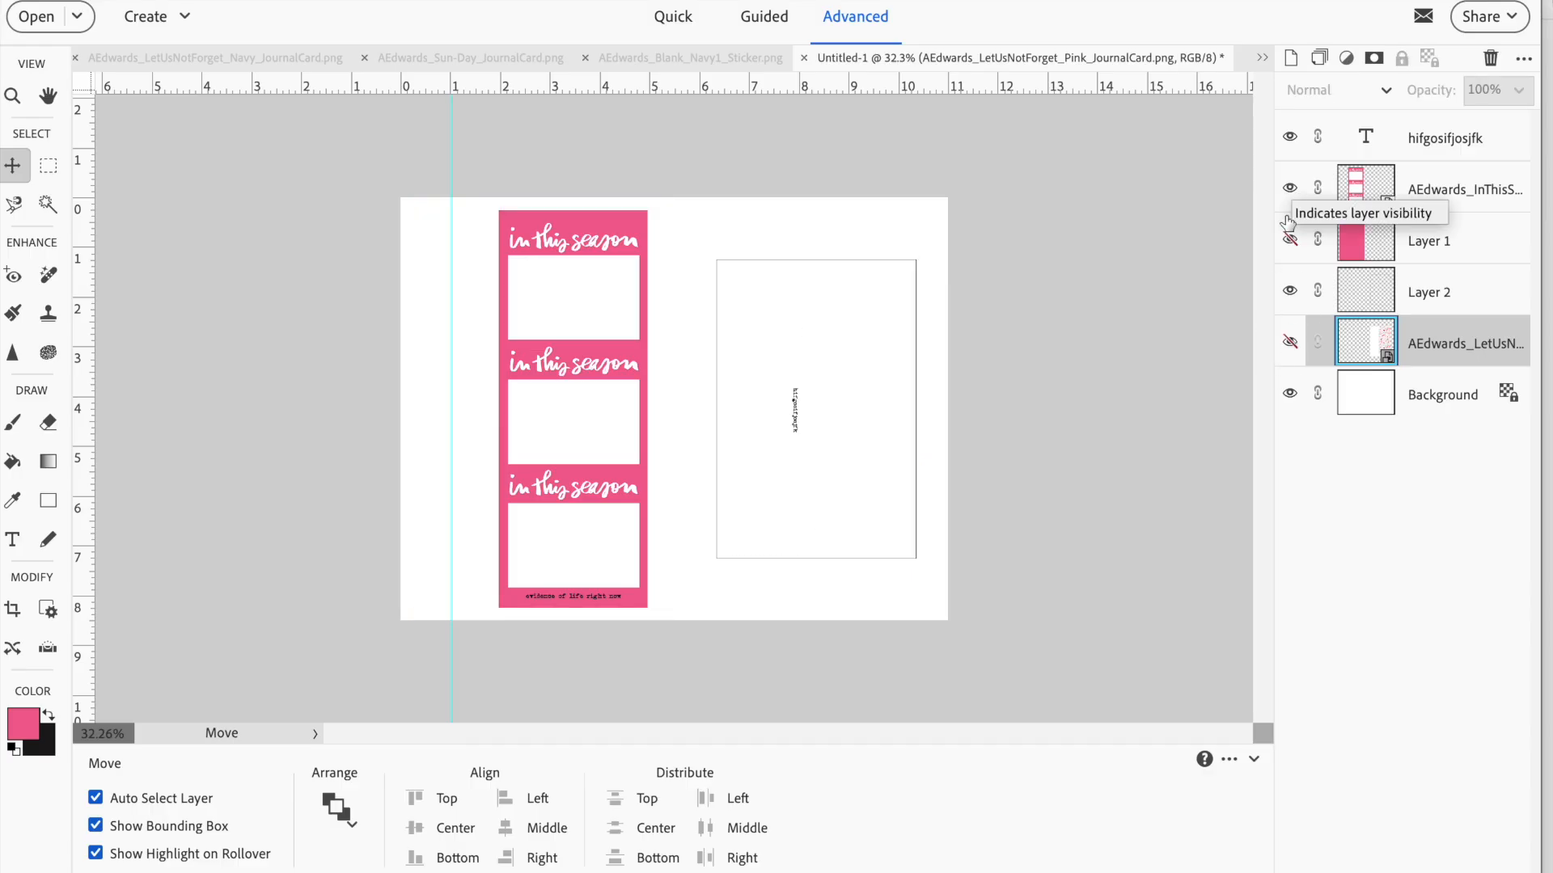
pyautogui.click(1290, 291)
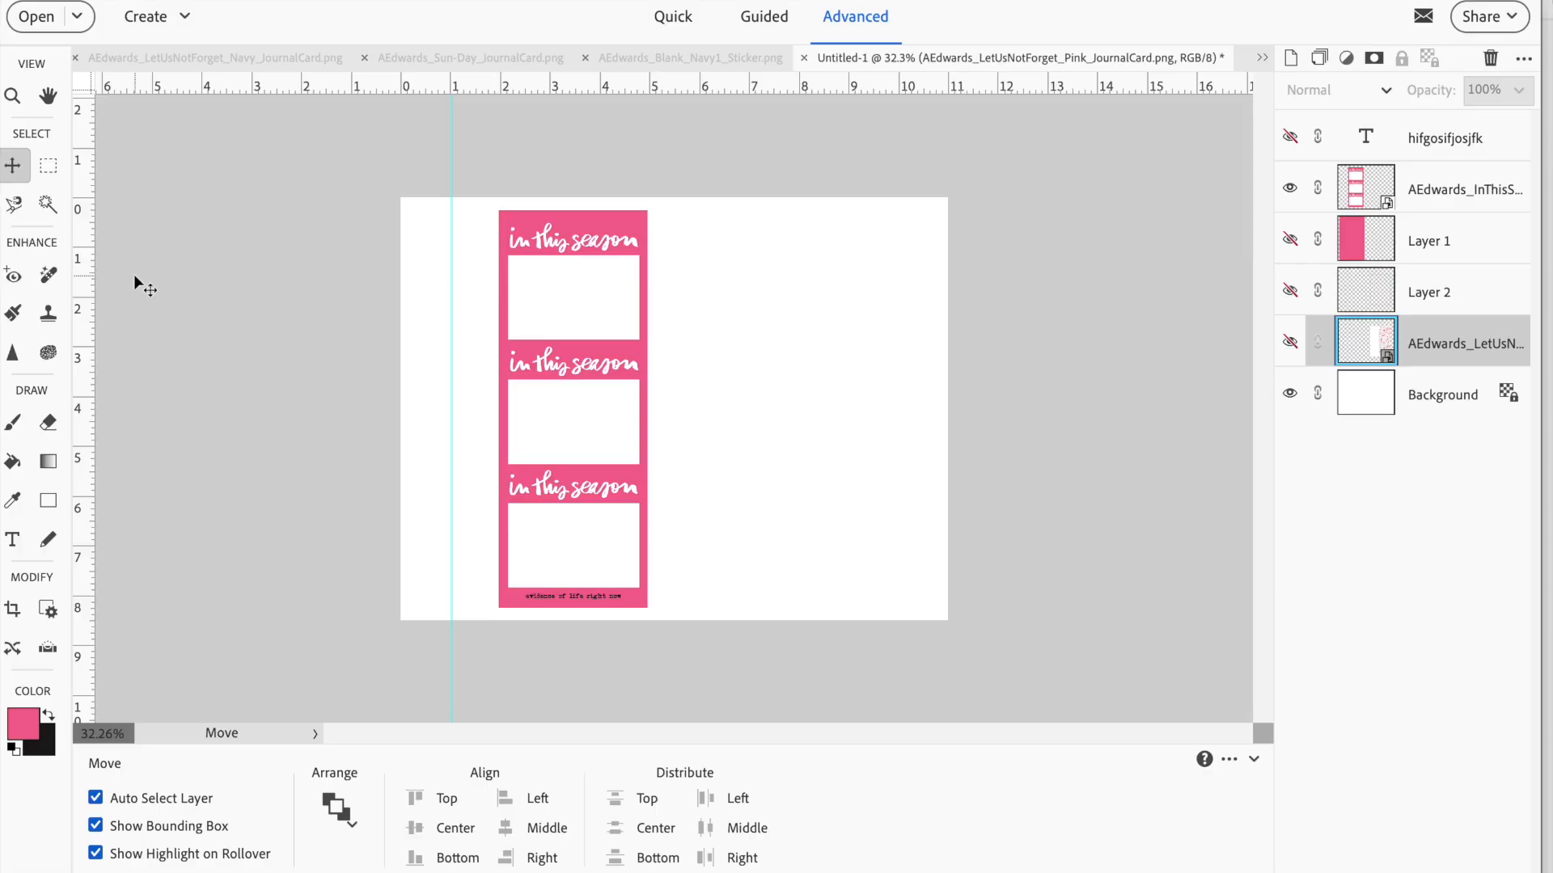
# On the pink In This Season layer, select the topmost white photo box with the Magic Wand
pyautogui.click(46, 205)
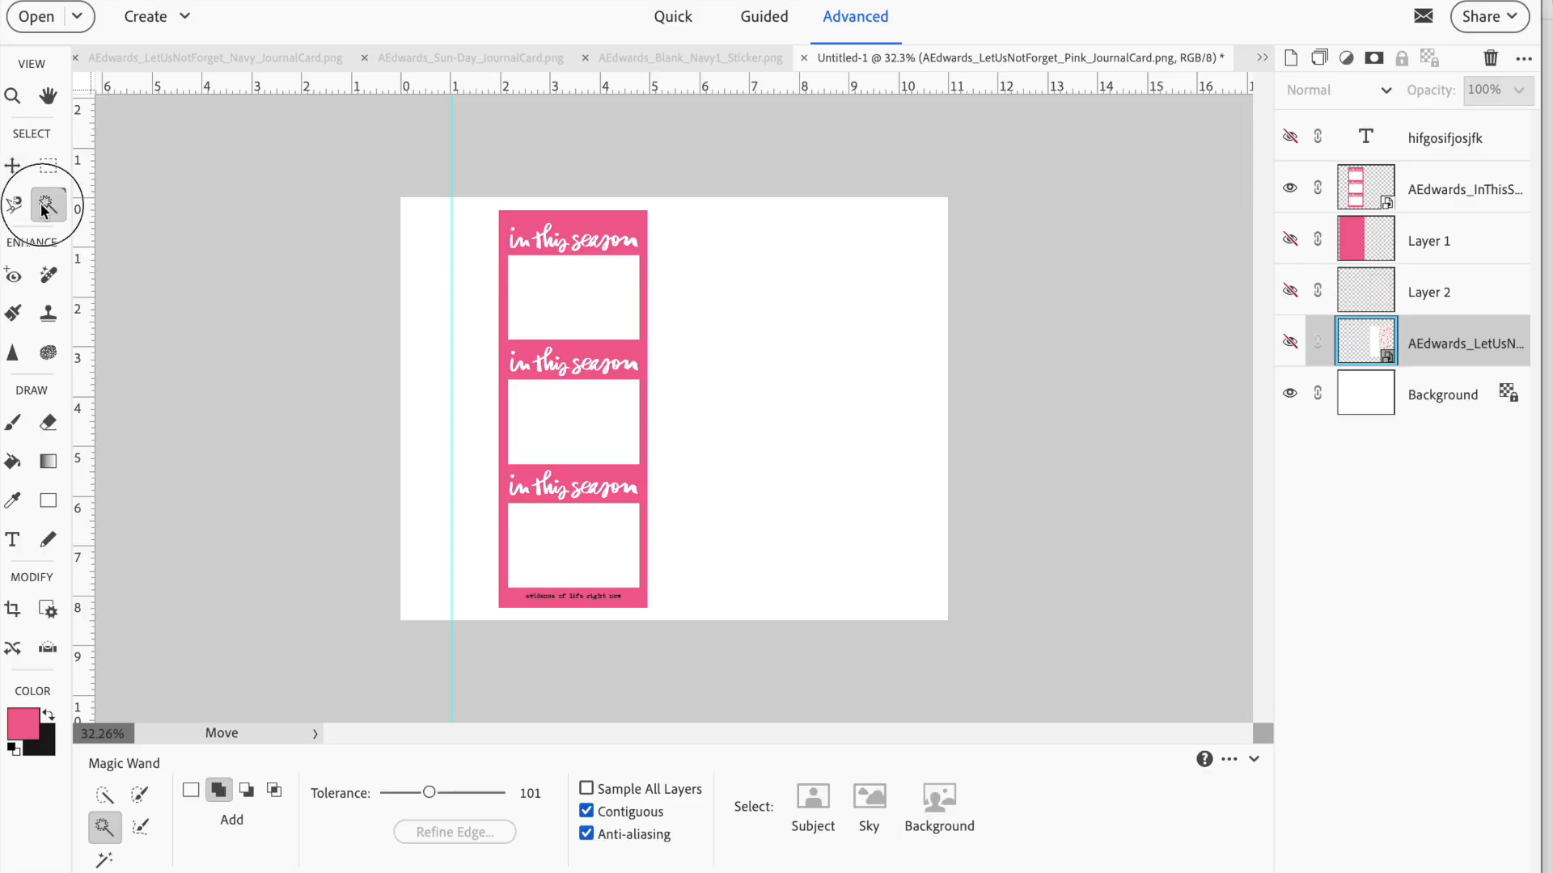
pyautogui.click(578, 296)
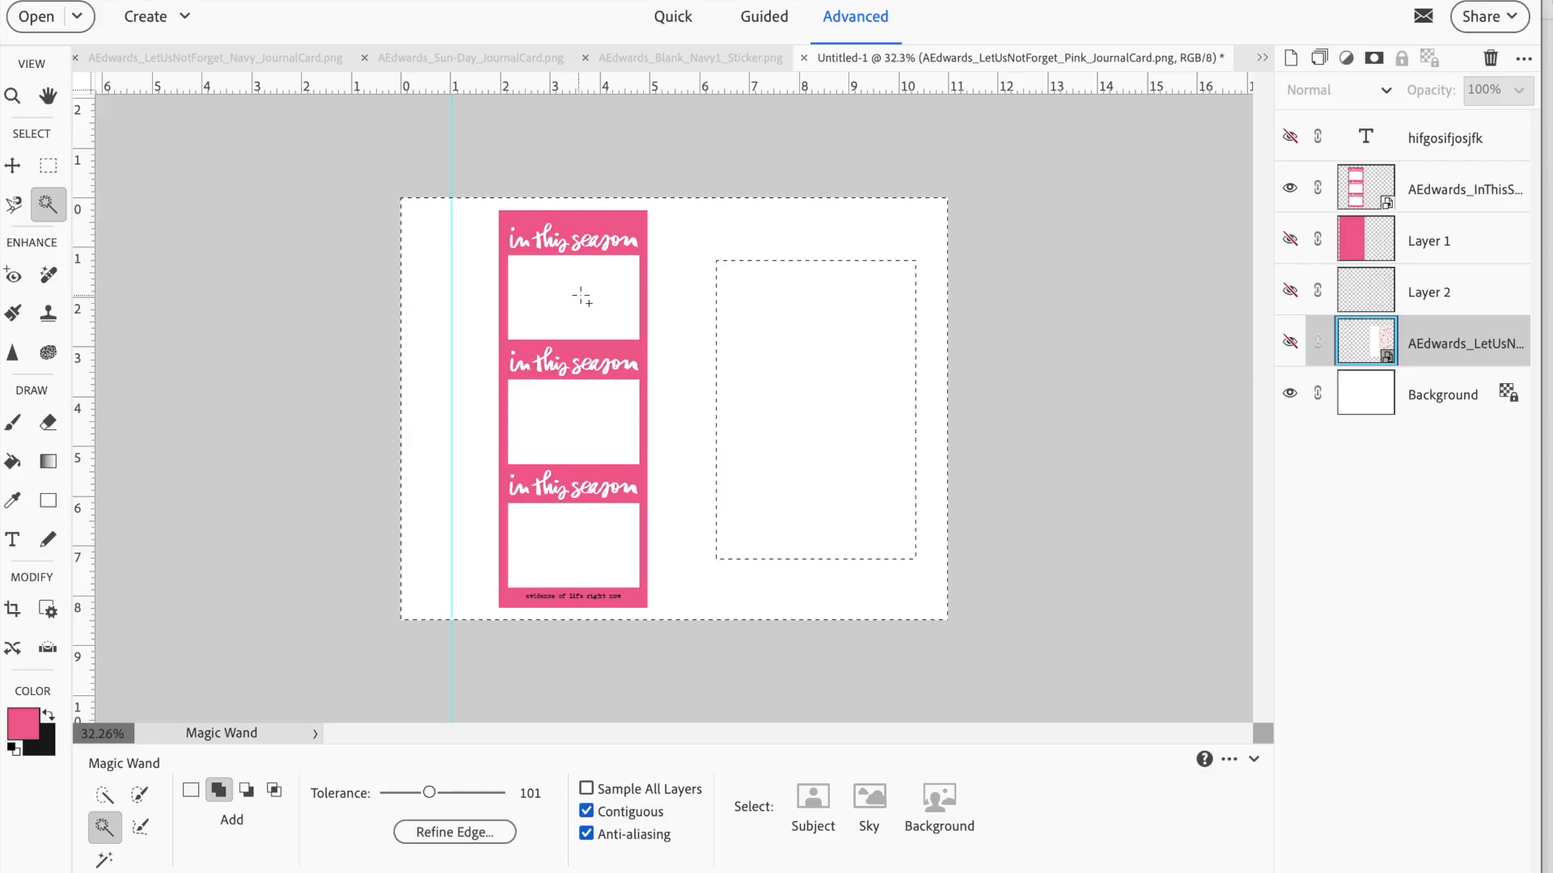
pyautogui.press('super+d')
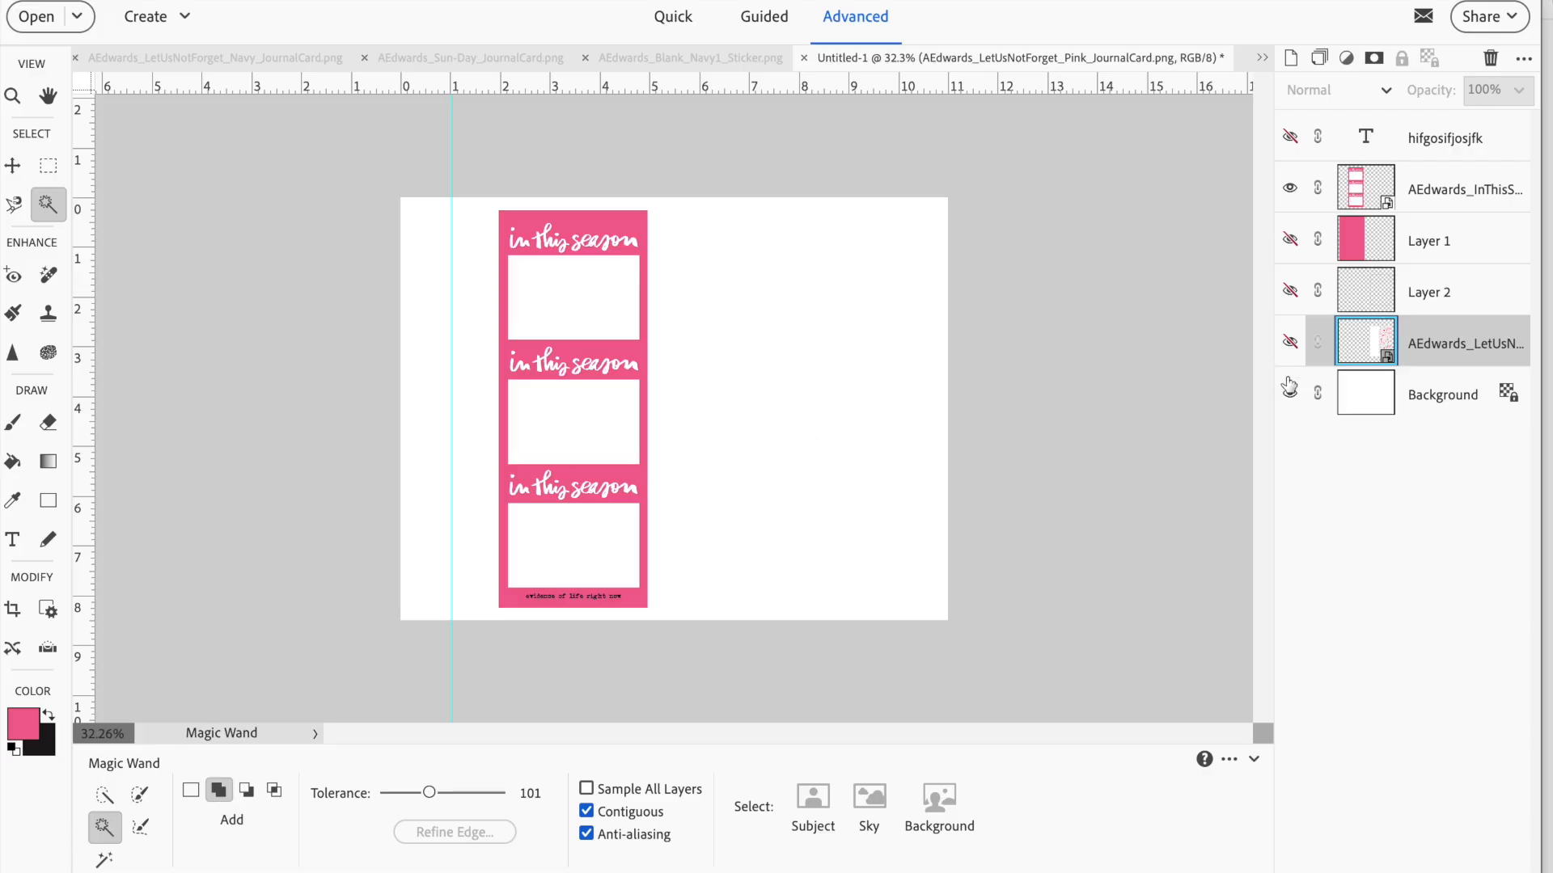
pyautogui.click(1389, 202)
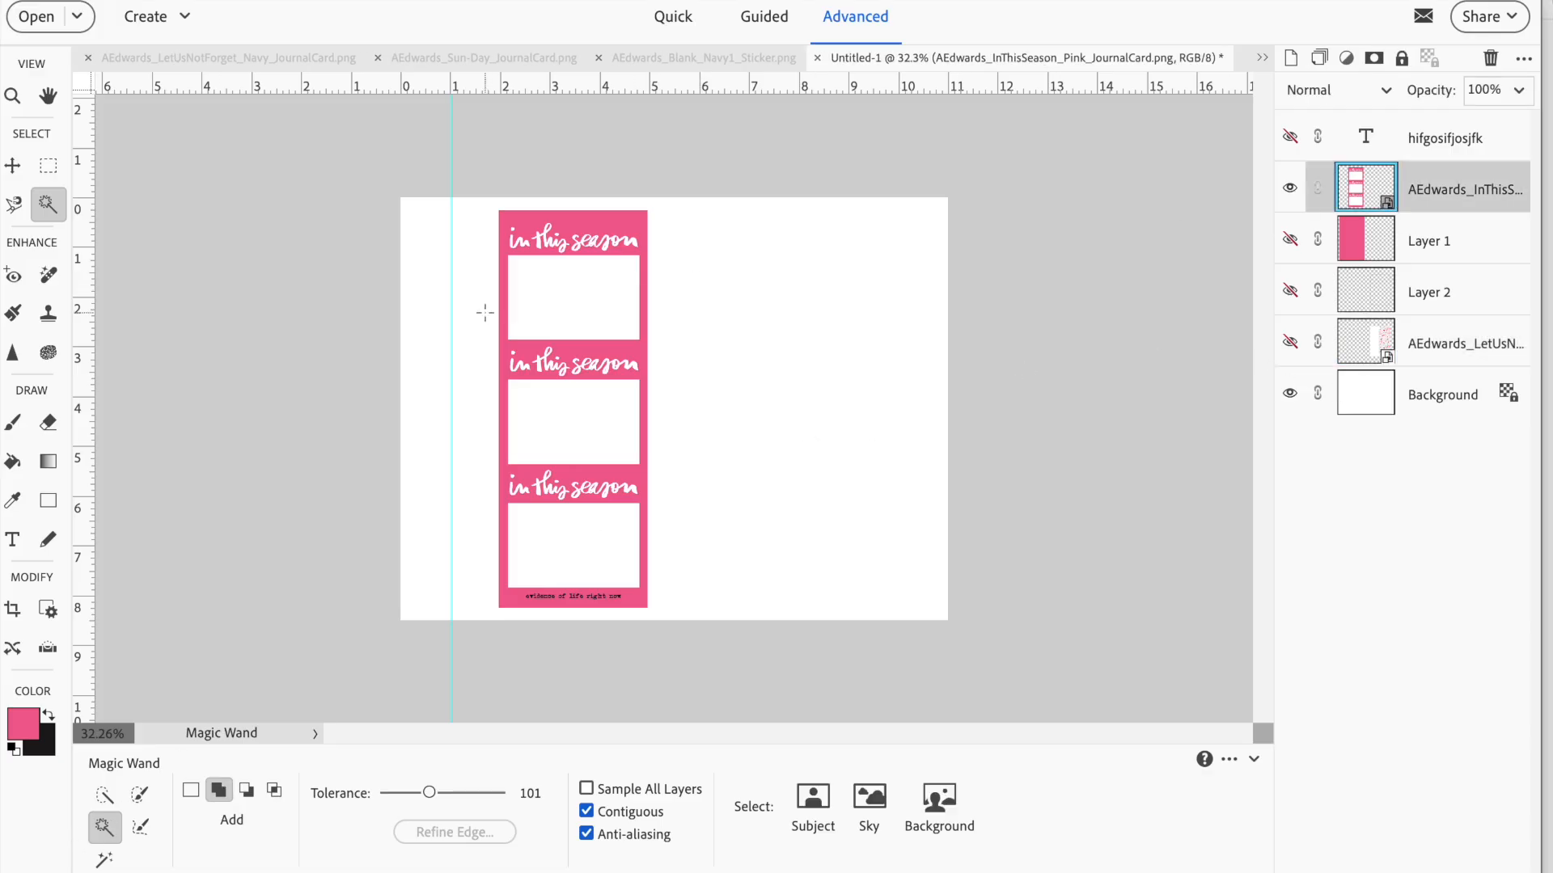
pyautogui.click(532, 296)
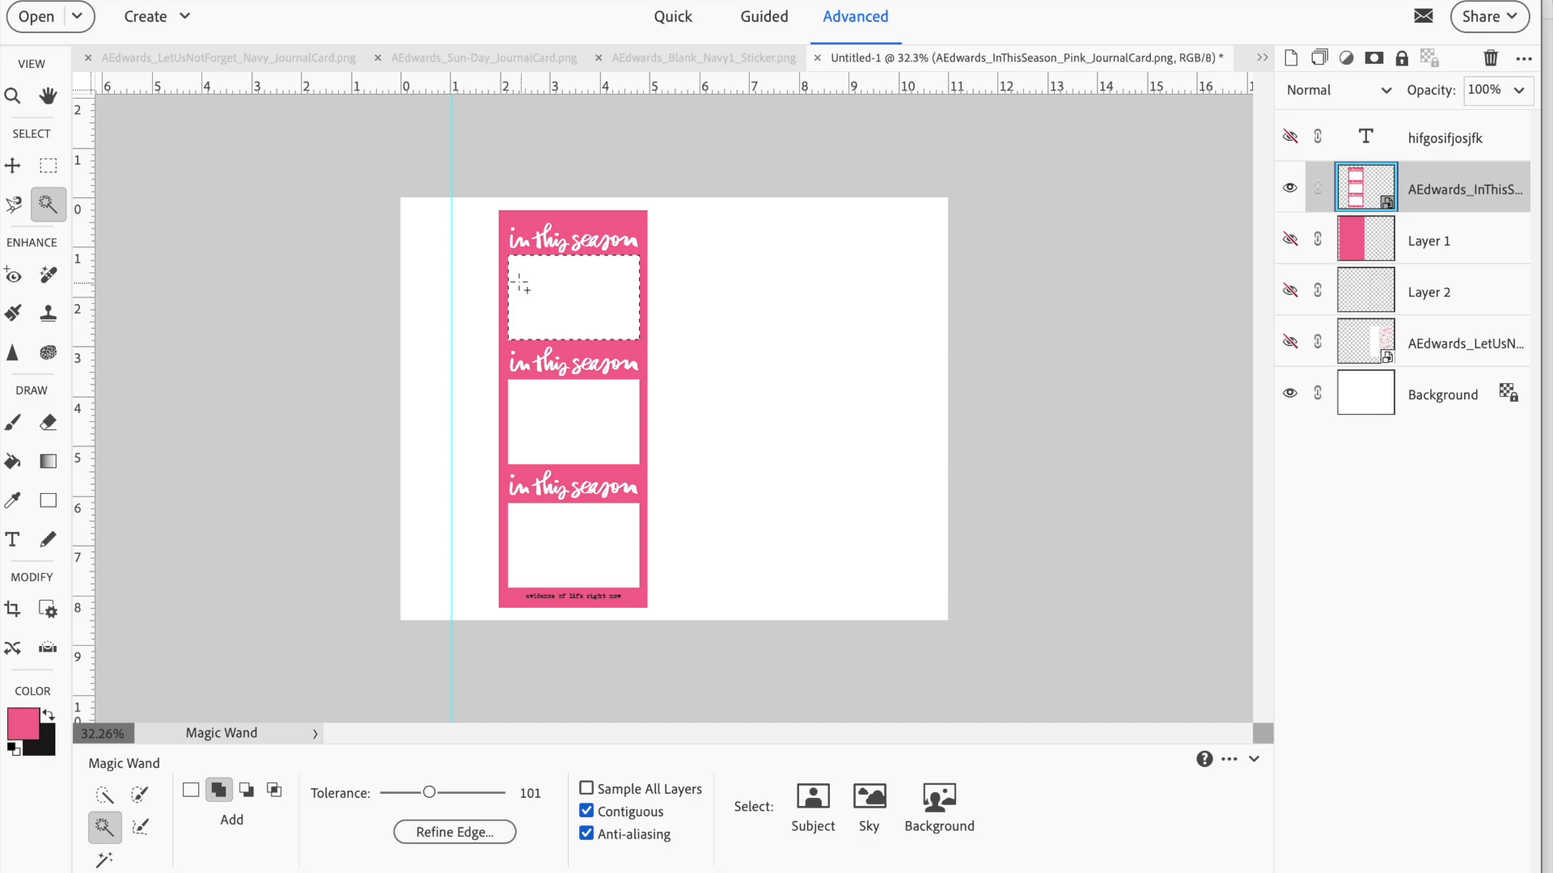
# Copy the selected photo box to a new layer with Layer Via Copy
pyautogui.click(566, 0)
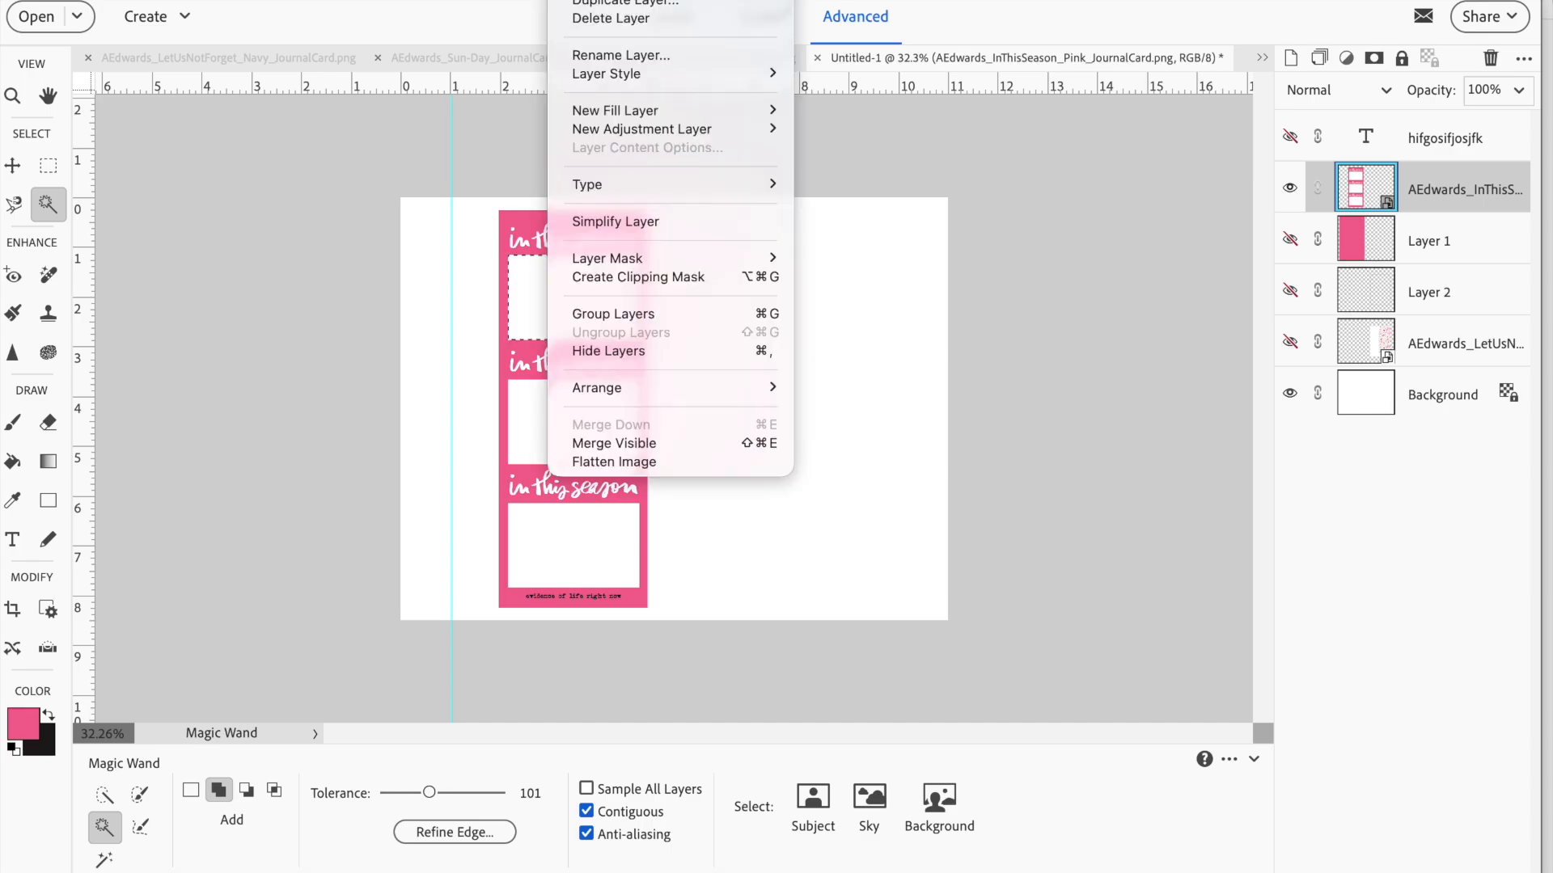
pyautogui.moveTo(569, 0)
pyautogui.click(569, 0)
pyautogui.click(569, 0)
pyautogui.moveTo(585, 0)
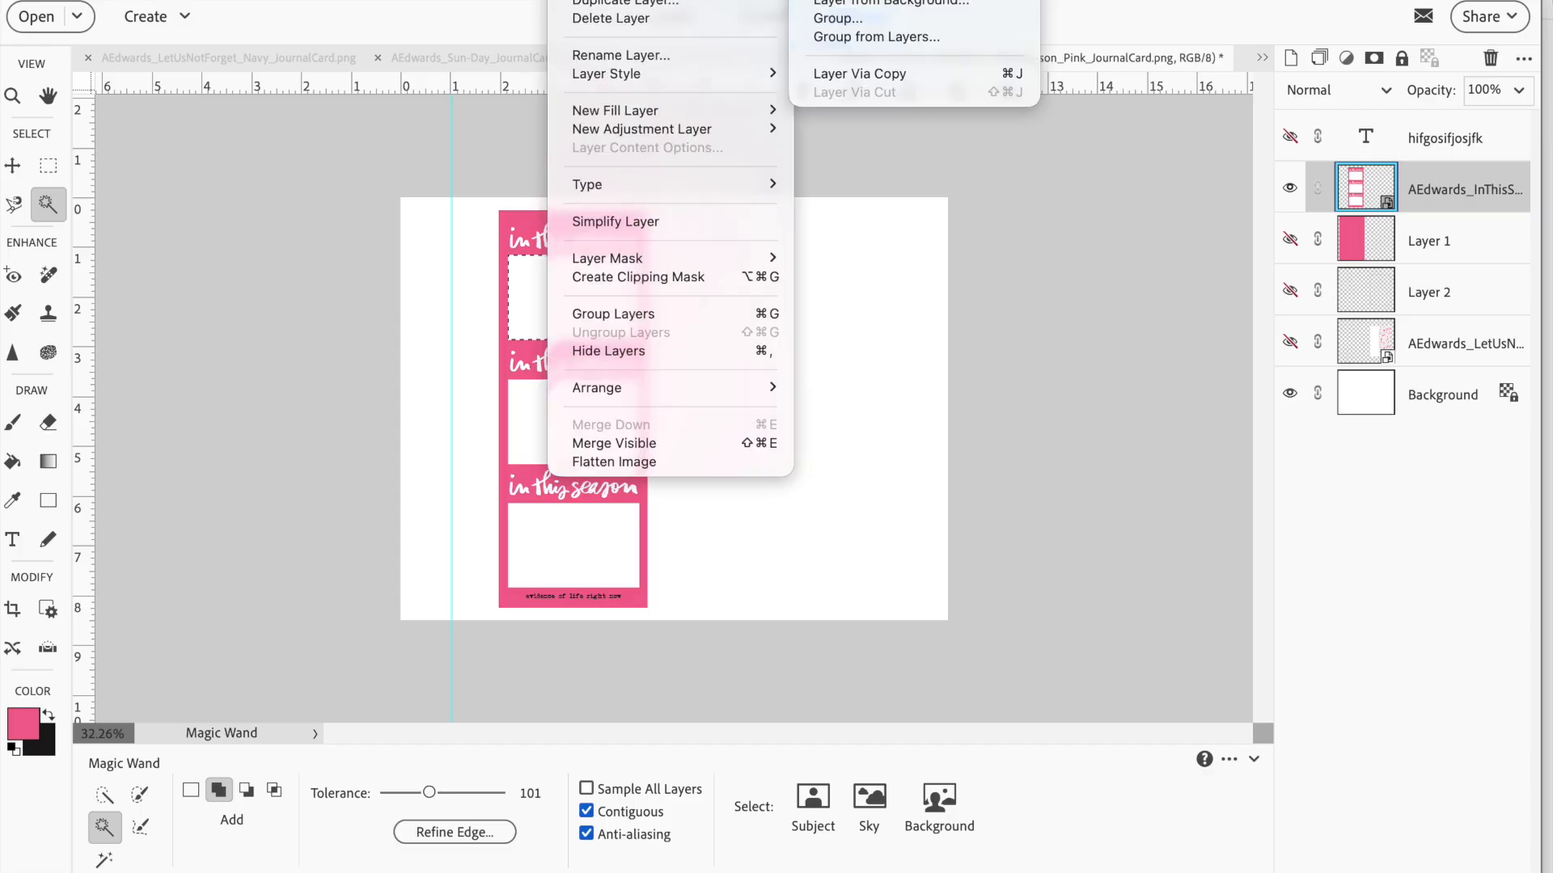
pyautogui.click(829, 76)
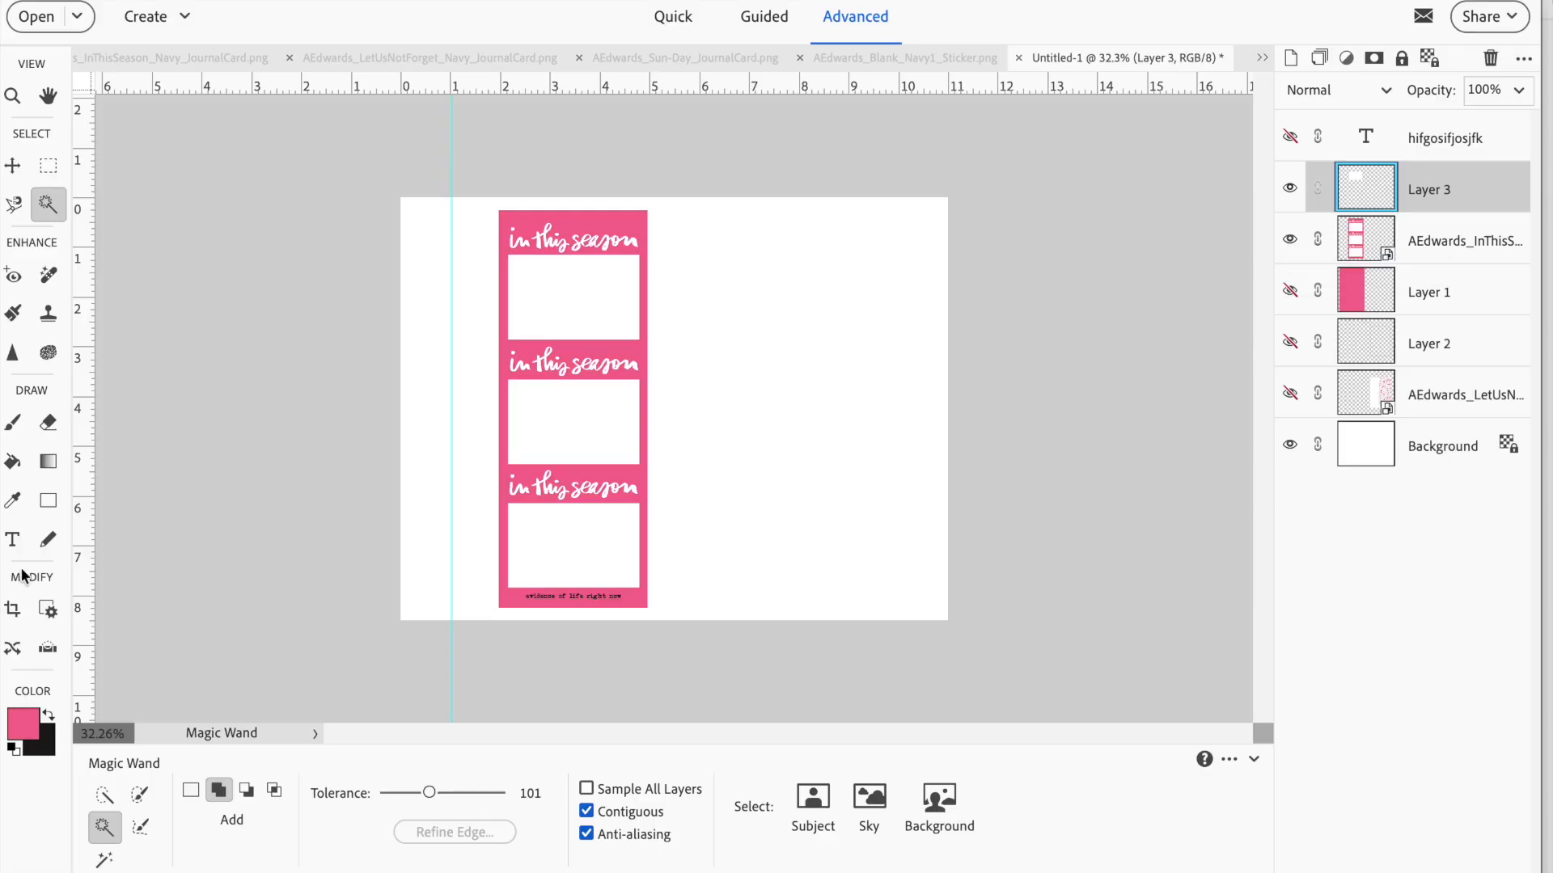
# Fill the copied photo box on Layer 3 with black using the Paint Bucket
pyautogui.click(13, 463)
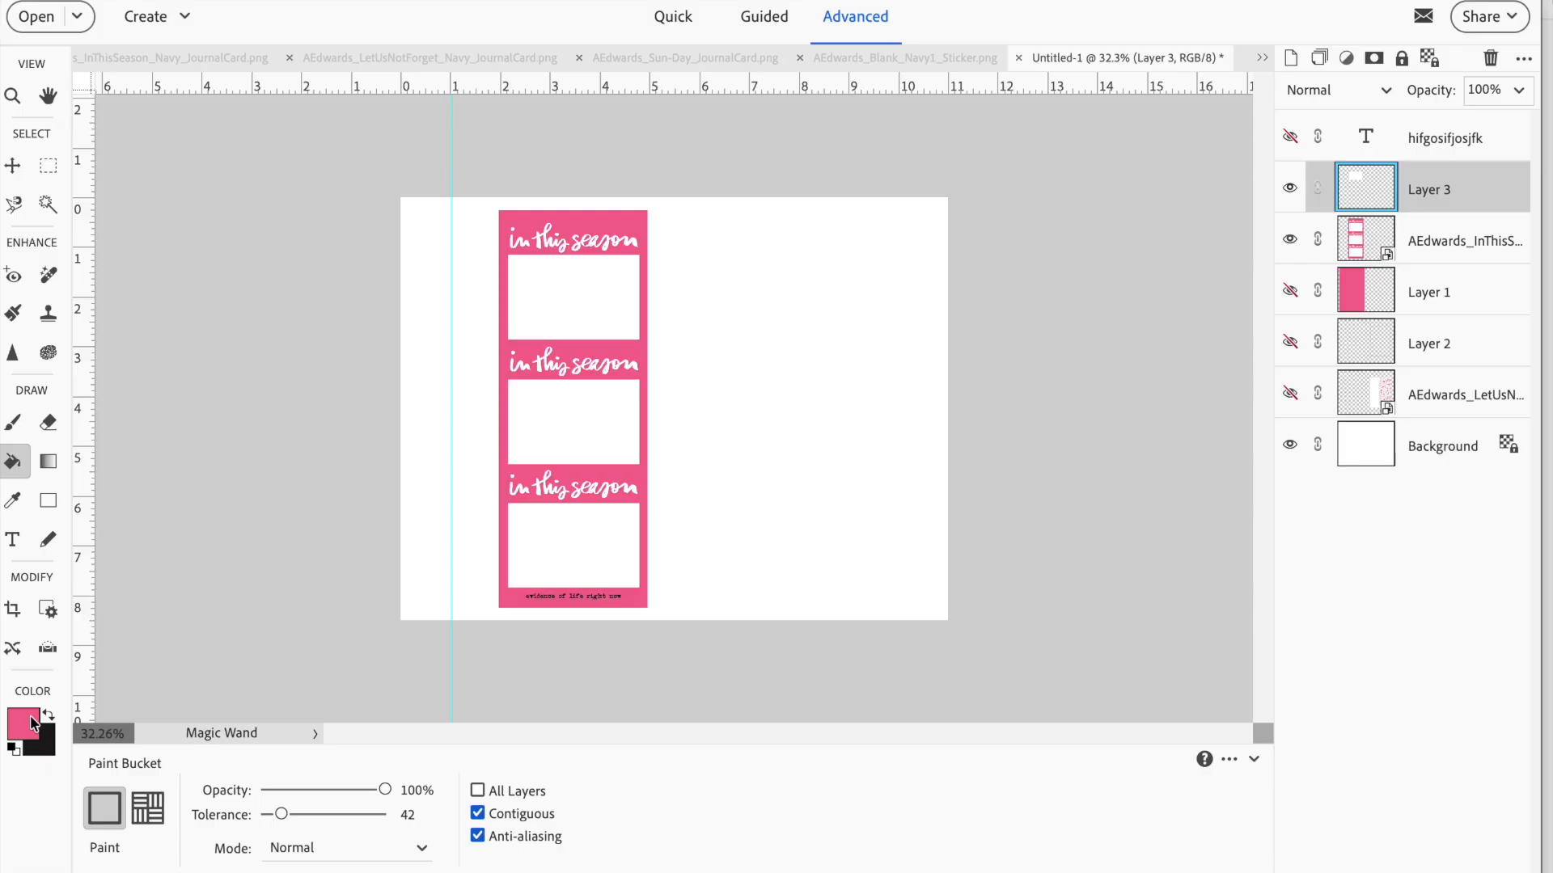
pyautogui.click(49, 714)
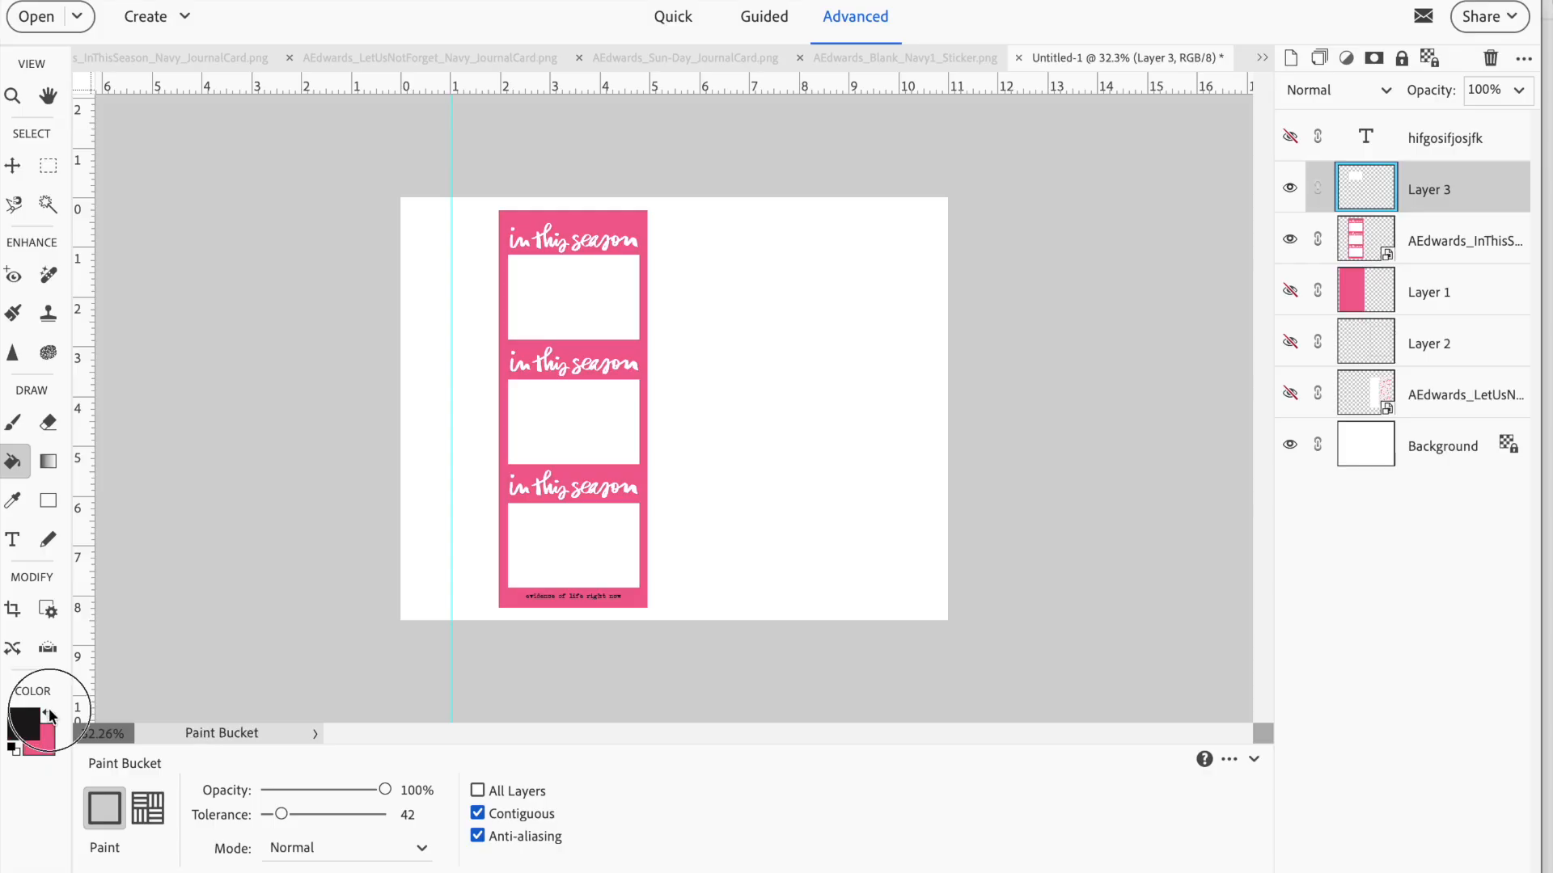
pyautogui.click(607, 302)
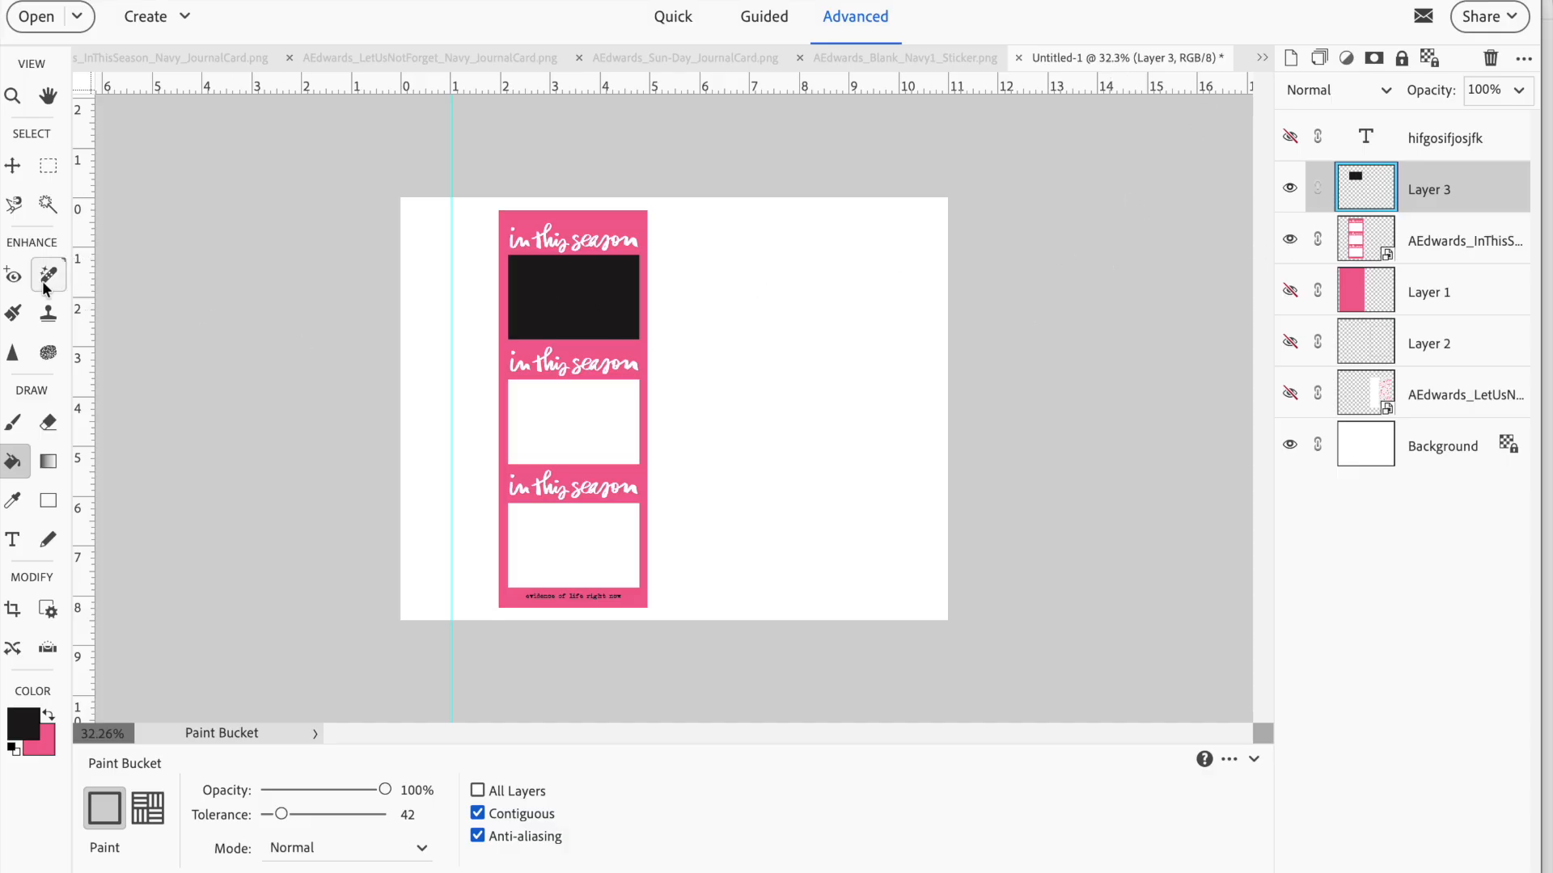
# Stretch the black photo box sideways to both edges of the pink card, about 113.64% of its width
pyautogui.click(10, 168)
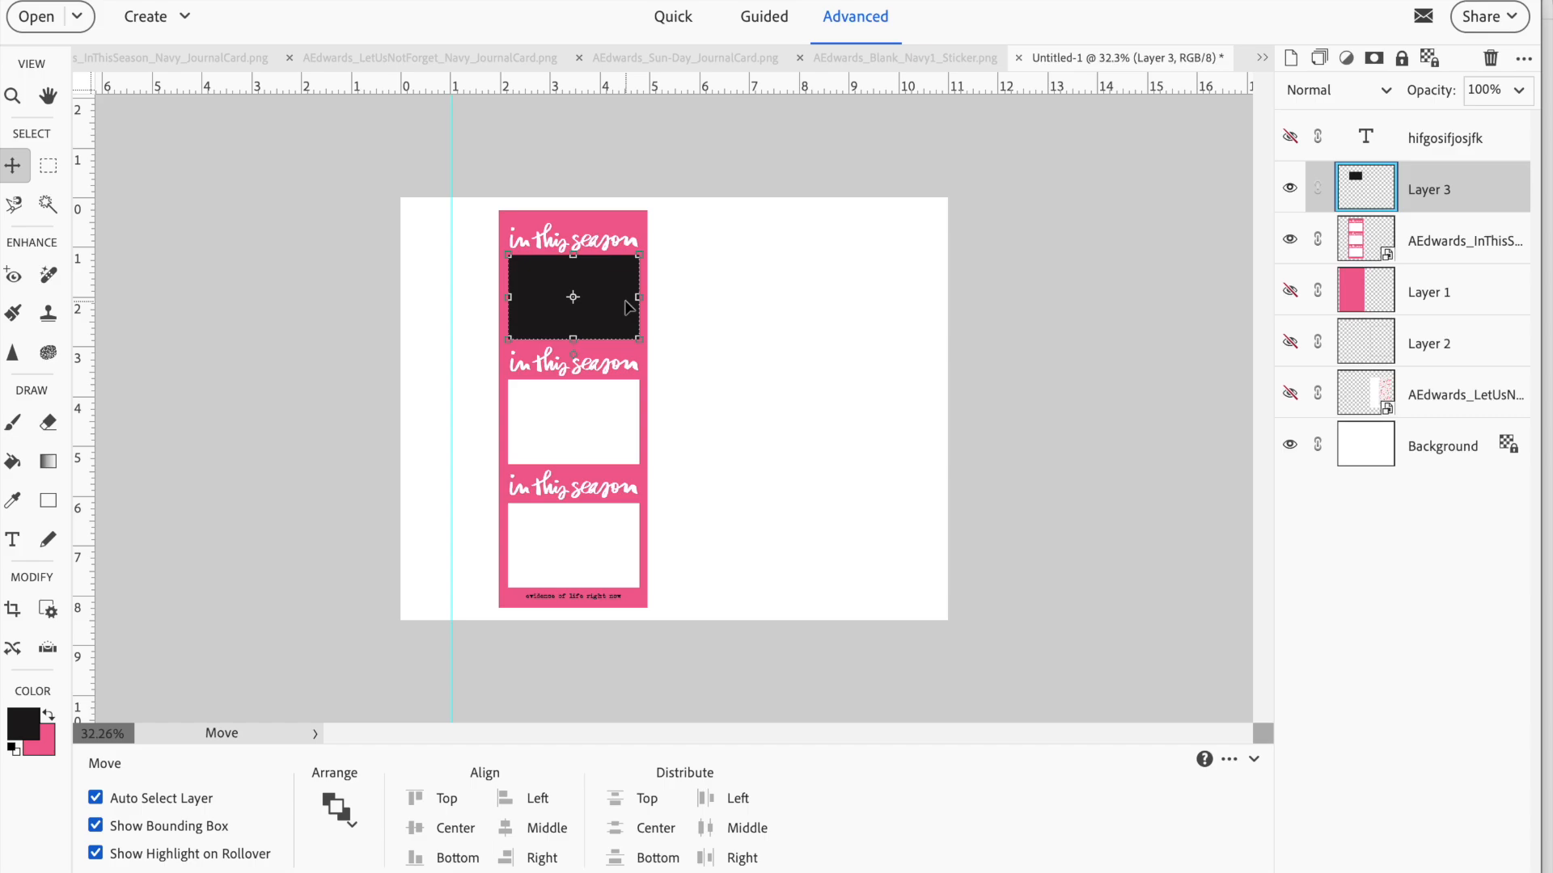
pyautogui.moveTo(639, 297); pyautogui.dragTo(647, 296)
pyautogui.moveTo(509, 296); pyautogui.dragTo(498, 295)
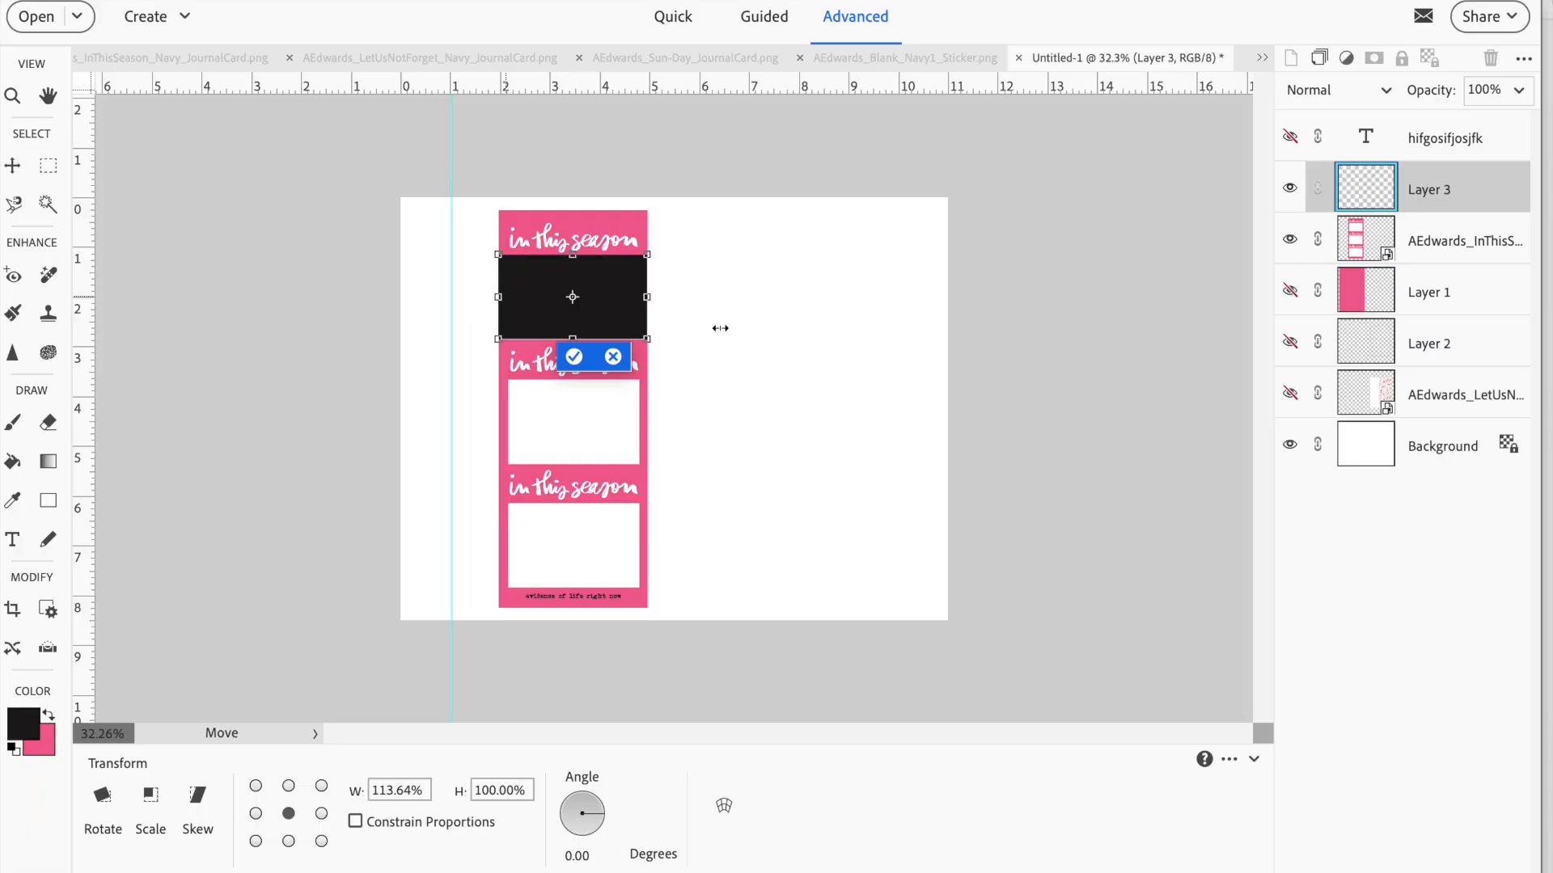
pyautogui.click(574, 357)
pyautogui.click(745, 343)
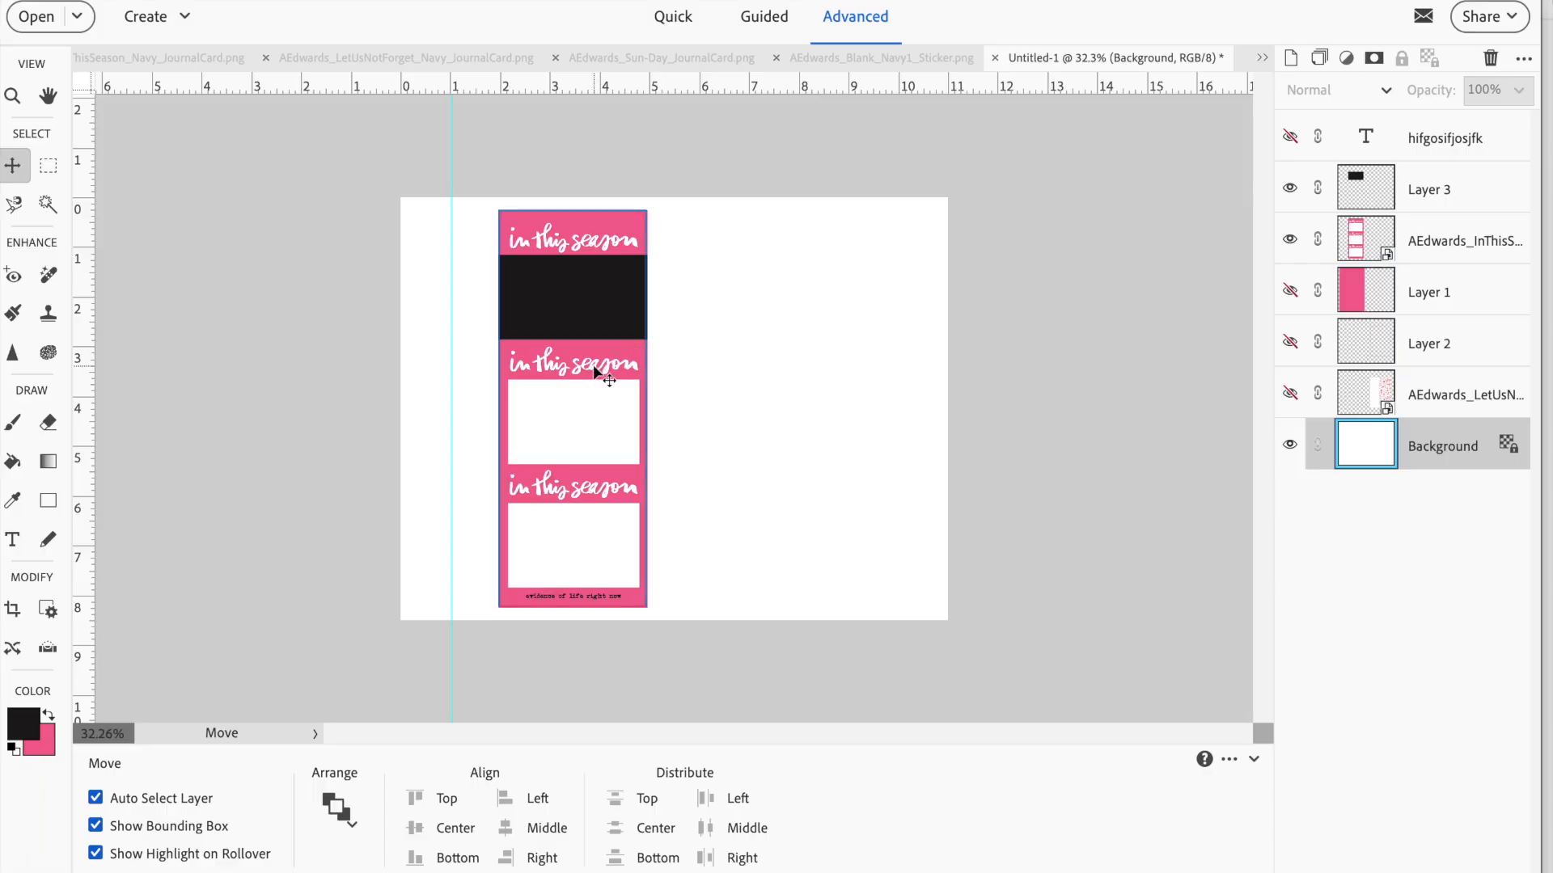
# Hide the In This Season card and duplicate the black photo box layer twice
pyautogui.click(1290, 240)
pyautogui.rightClick(1384, 187)
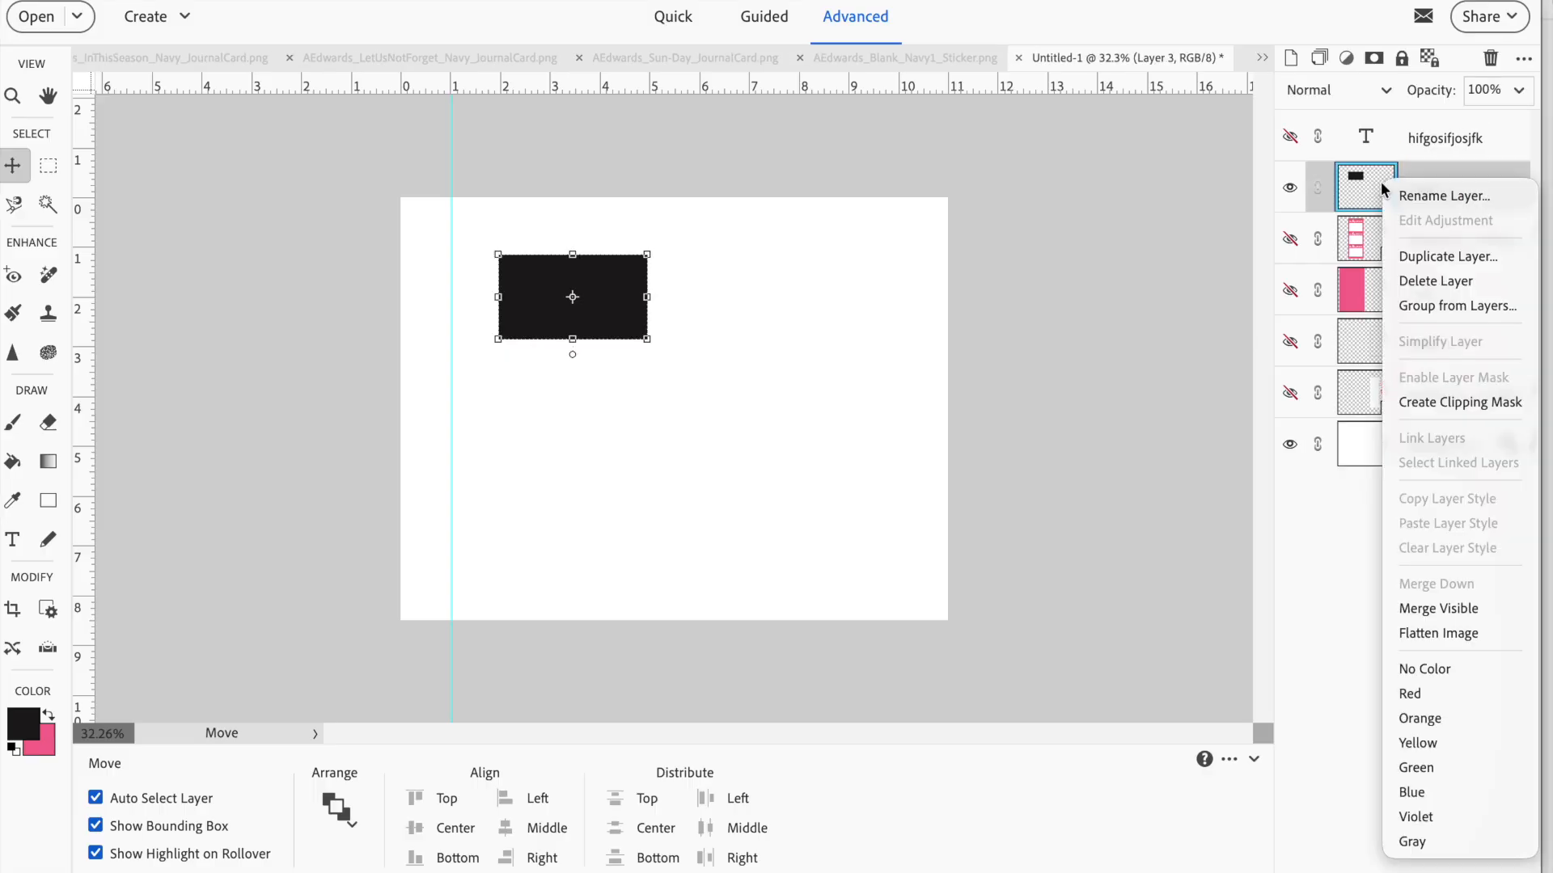
pyautogui.click(1408, 257)
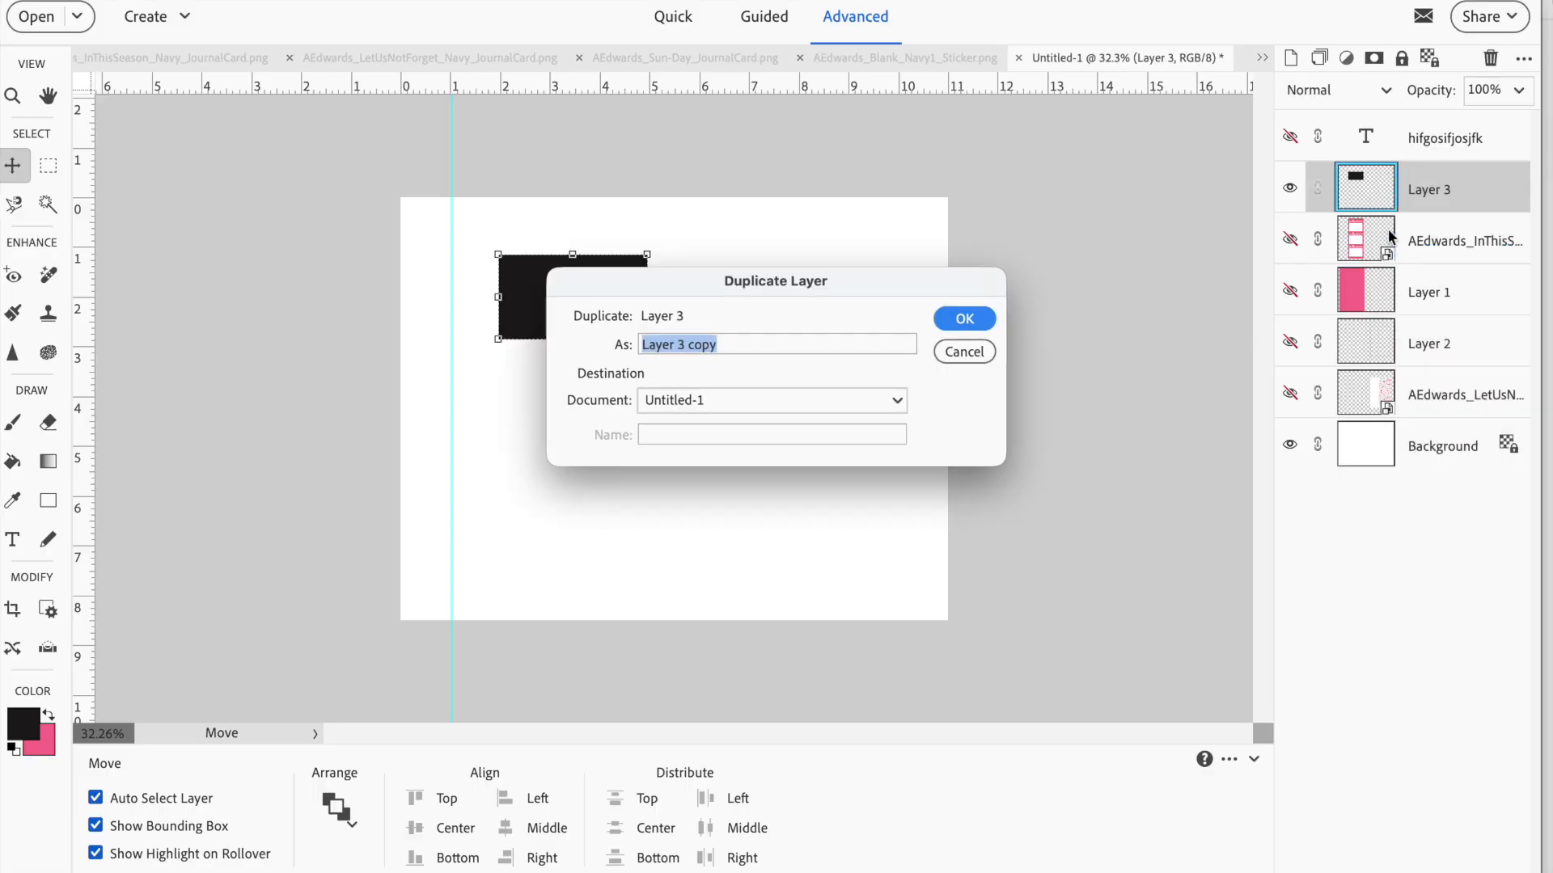
pyautogui.click(953, 317)
pyautogui.rightClick(1420, 193)
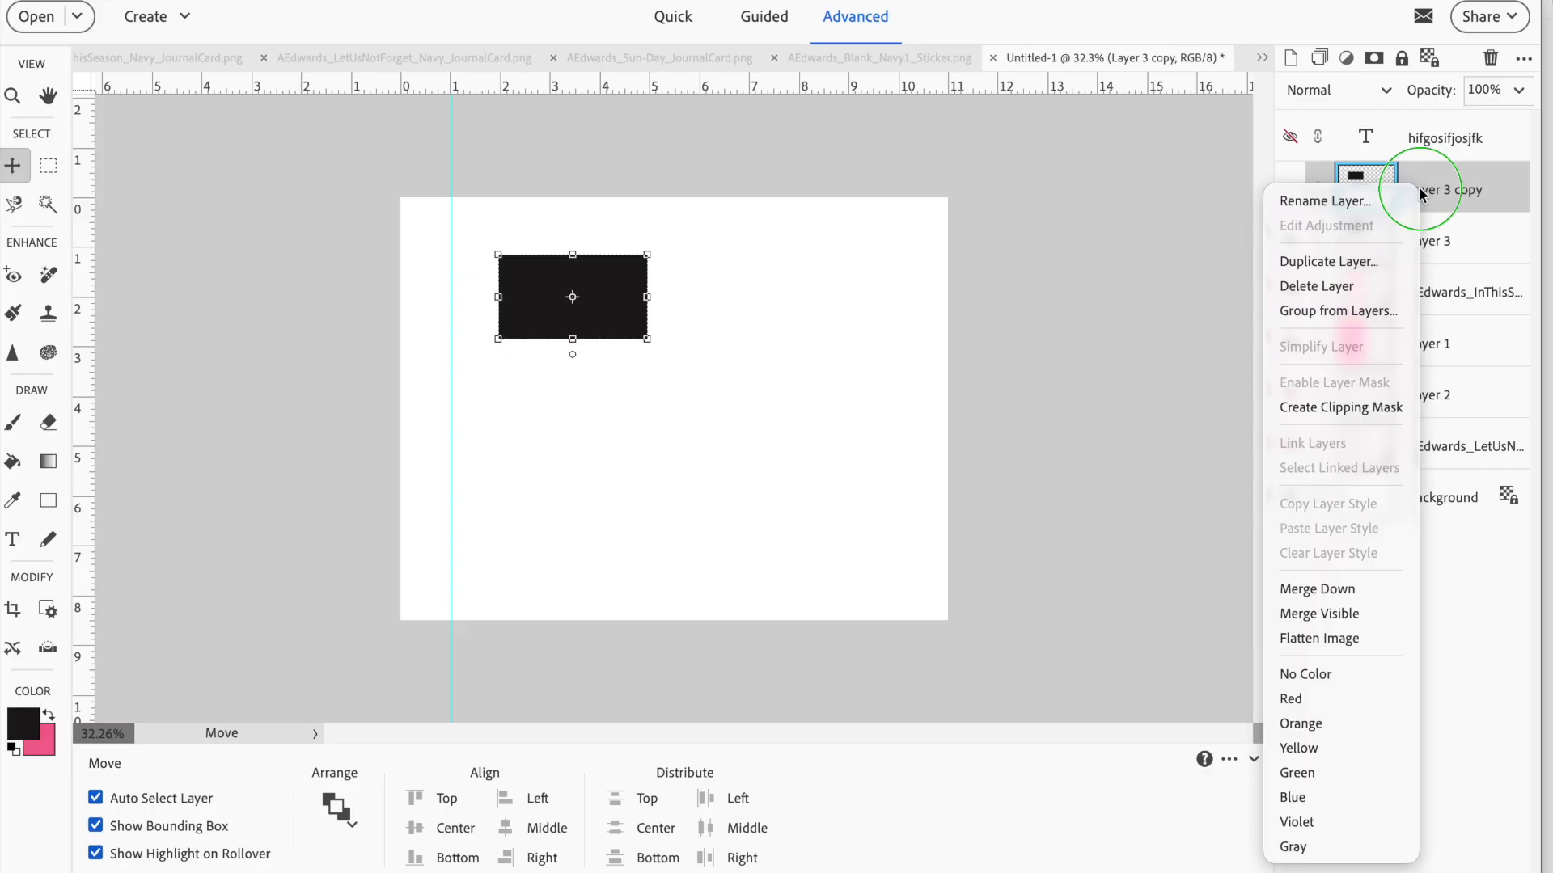
pyautogui.click(1348, 261)
pyautogui.click(960, 316)
# Arrange the three black photo boxes in an aligned column along the page's left side with small gaps between them
pyautogui.moveTo(562, 310); pyautogui.dragTo(487, 439)
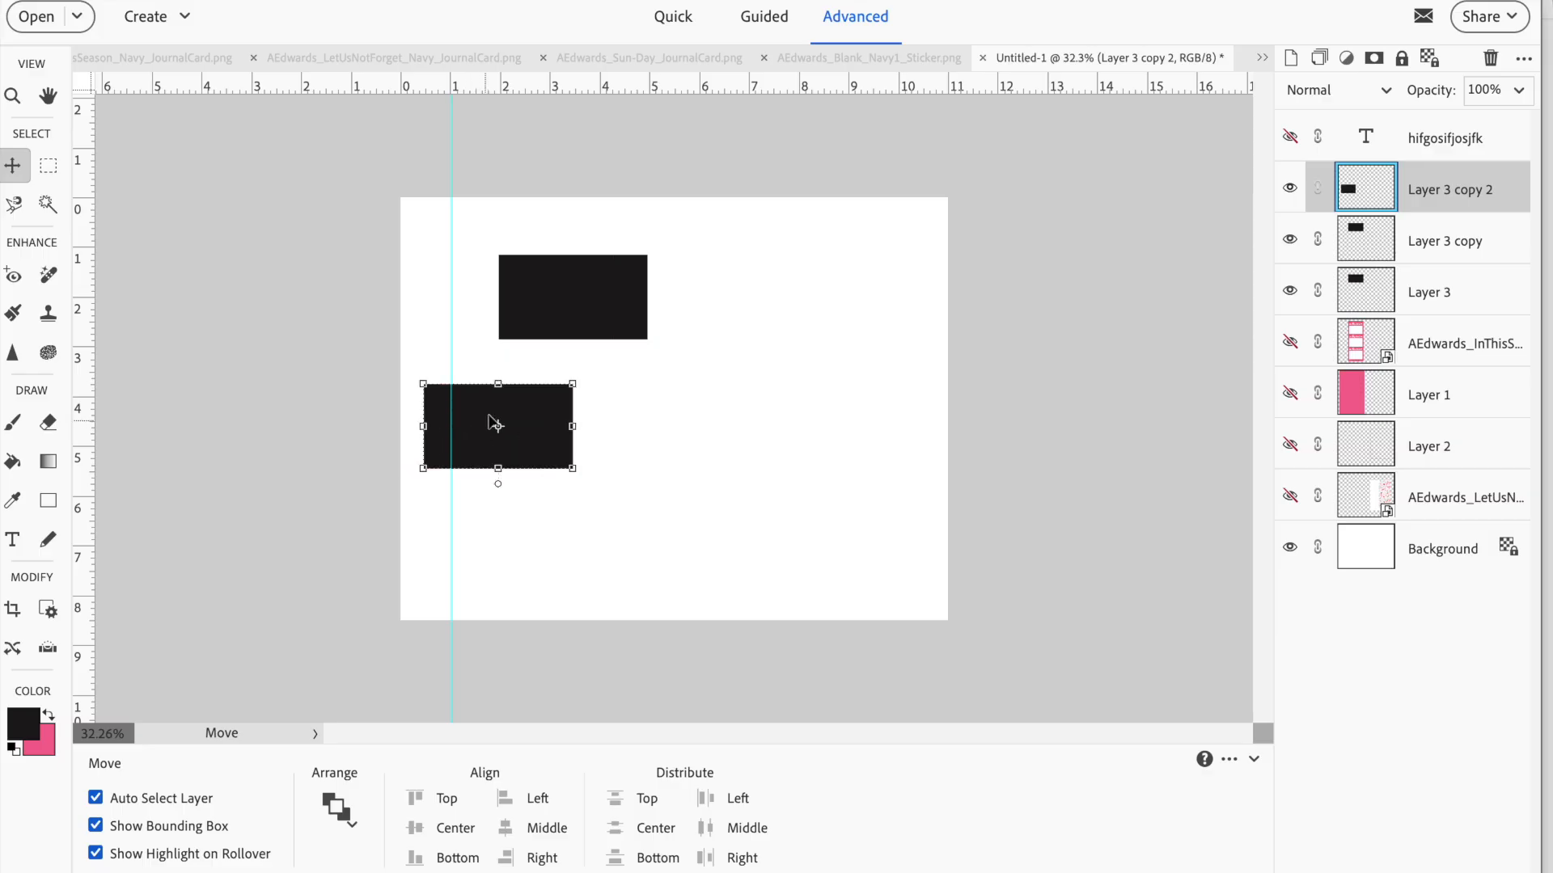
pyautogui.moveTo(560, 307); pyautogui.dragTo(496, 253)
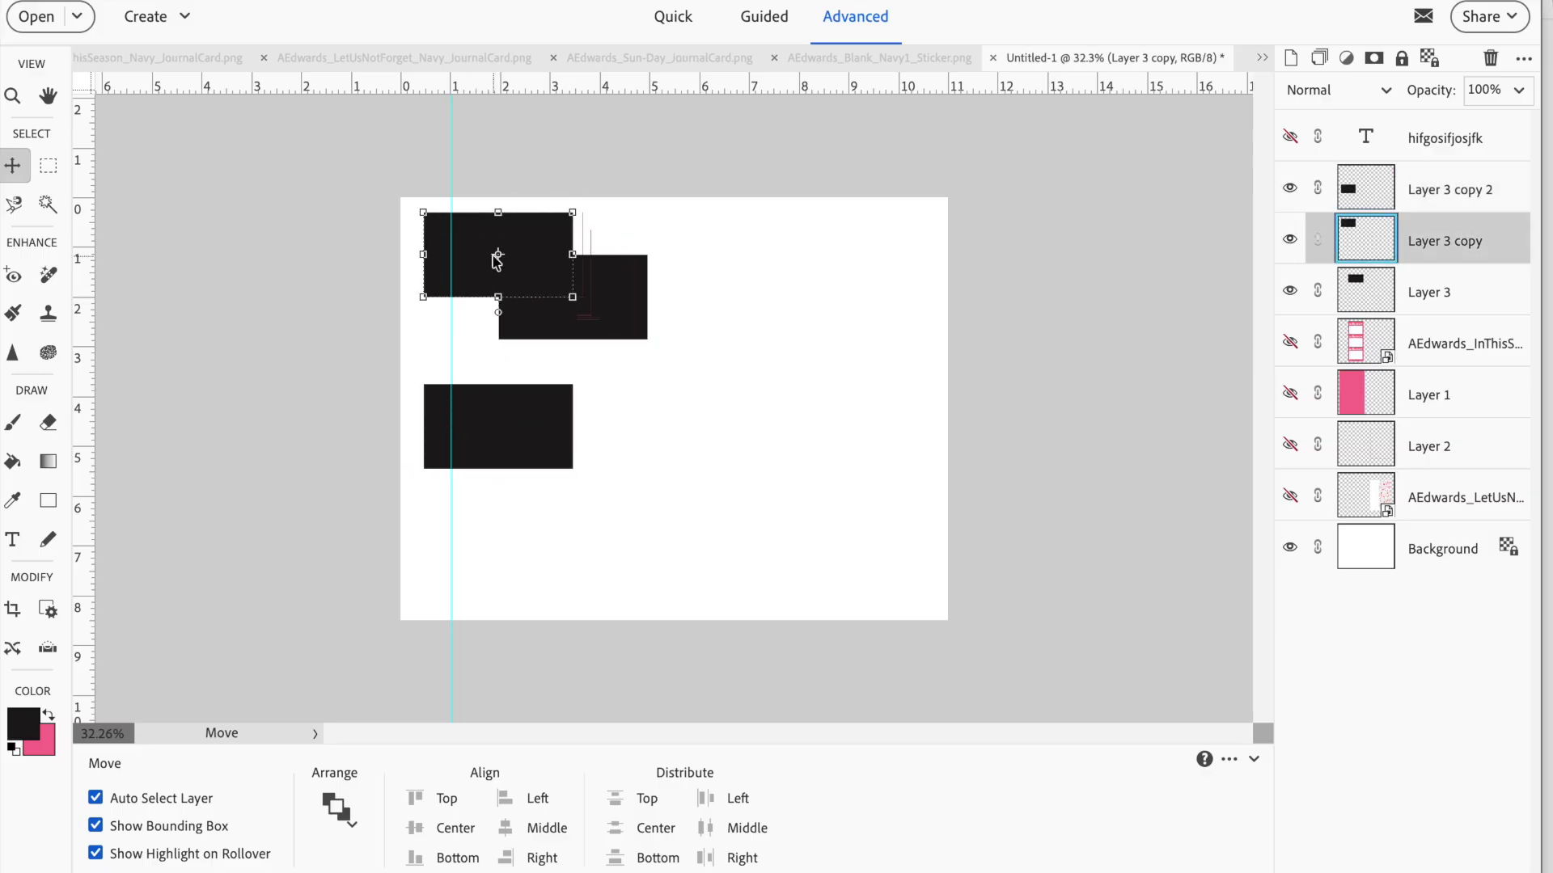
pyautogui.moveTo(492, 391); pyautogui.dragTo(491, 469)
pyautogui.moveTo(610, 337); pyautogui.dragTo(527, 377)
pyautogui.moveTo(512, 488); pyautogui.dragTo(511, 453)
pyautogui.click(524, 359)
pyautogui.press('Down')
pyautogui.press('Down')
pyautogui.press('Down')
pyautogui.press('Down')
pyautogui.press('Down')
pyautogui.press('Down')
pyautogui.press('Down')
pyautogui.press('Down')
pyautogui.press('Down')
pyautogui.press('Down')
pyautogui.press('Down')
pyautogui.press('Down')
pyautogui.press('Down')
pyautogui.press('Down')
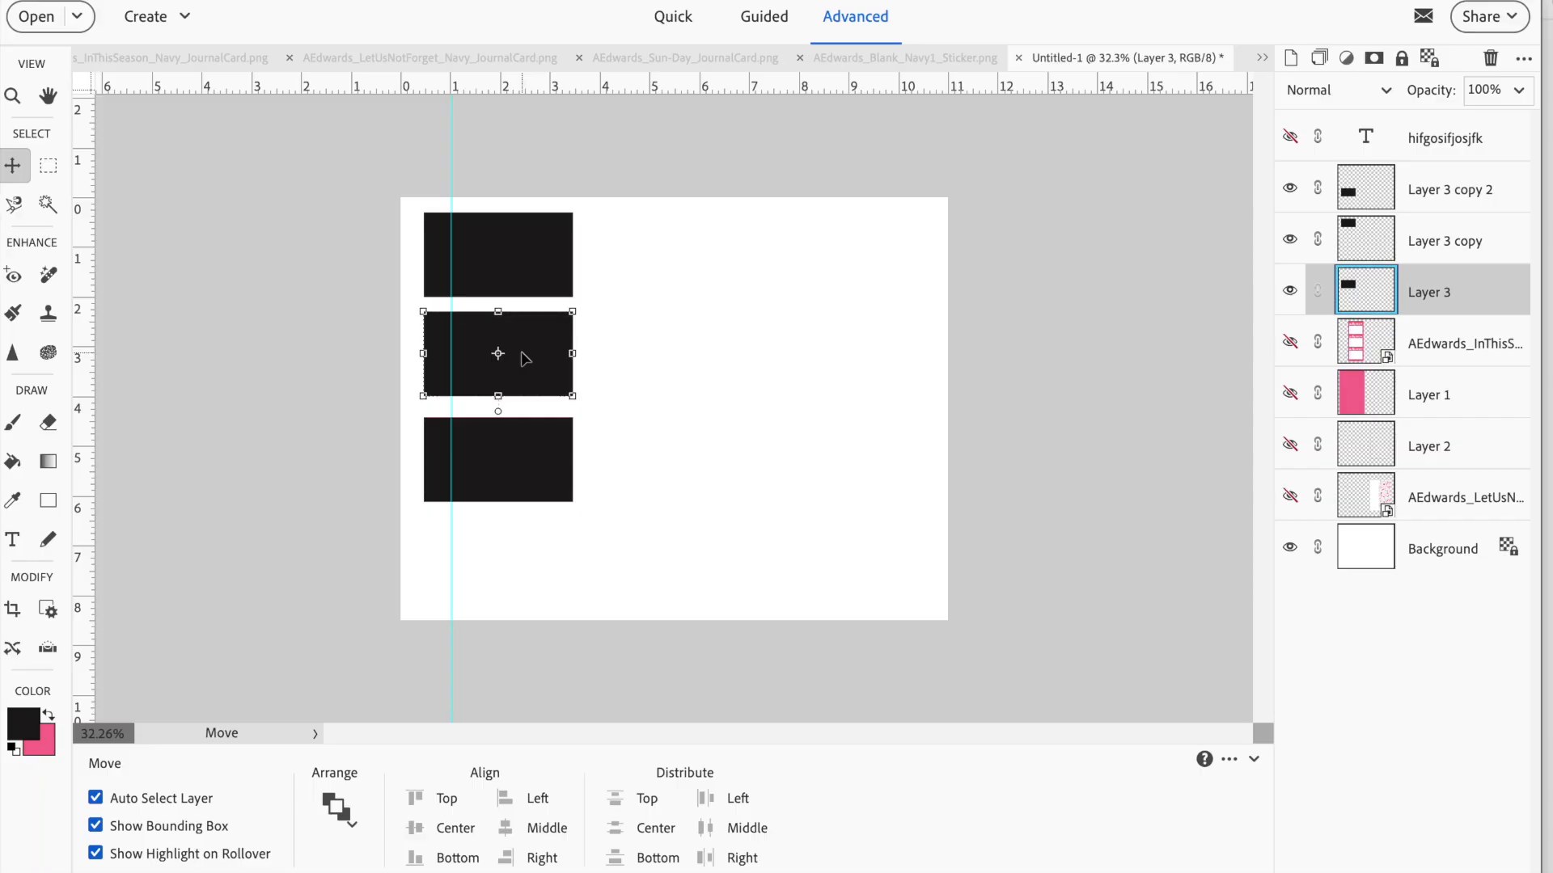
pyautogui.click(856, 313)
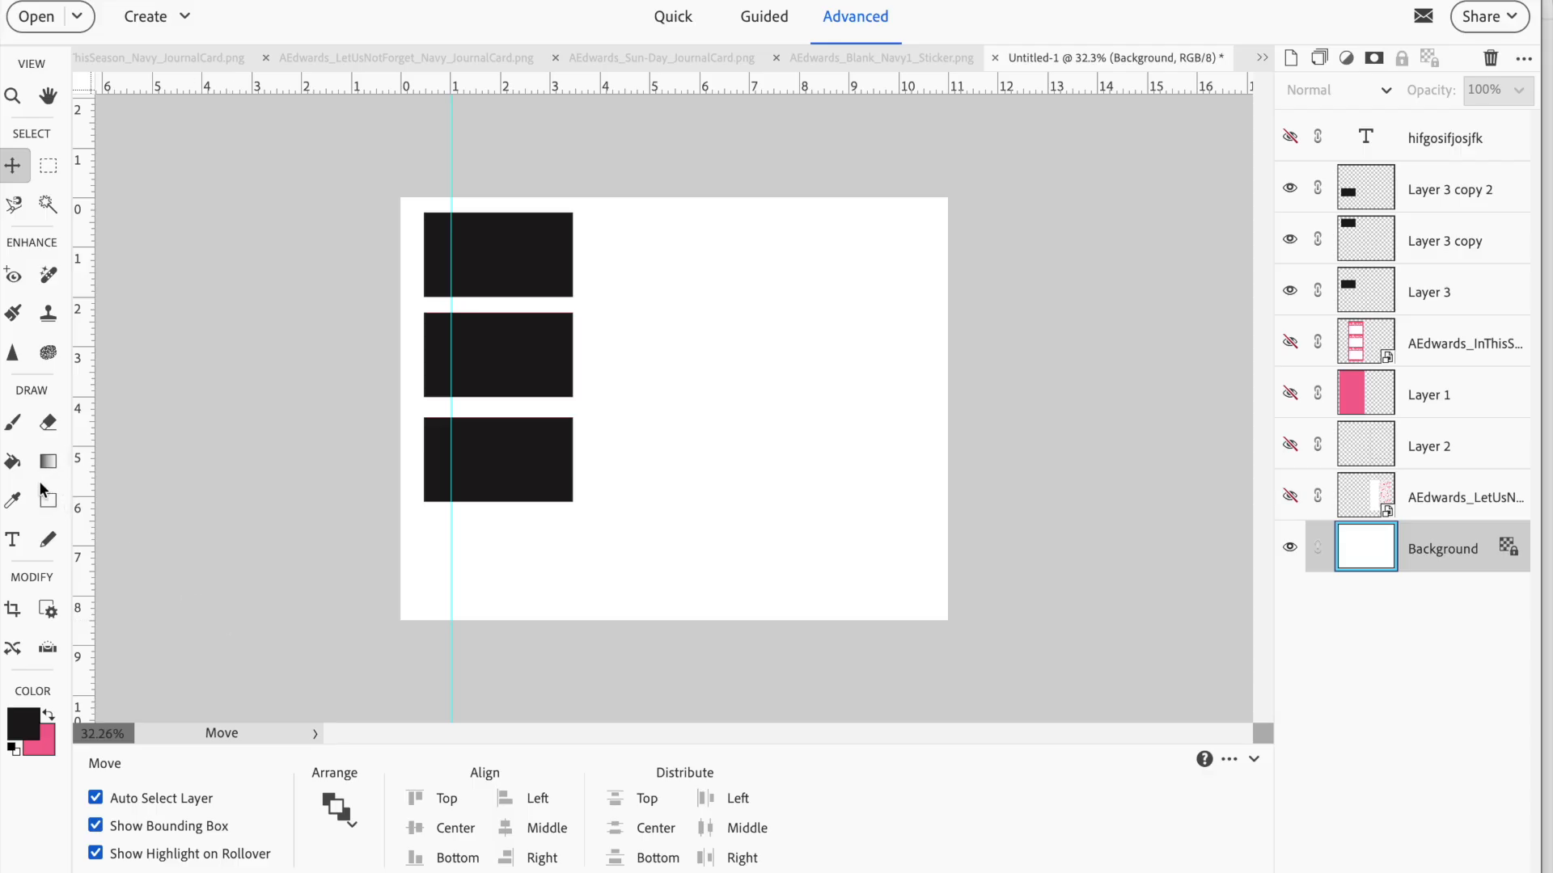
# Place a fixed-size 3 x 4 in rectangular marquee selection beside the column of photo boxes
pyautogui.click(48, 501)
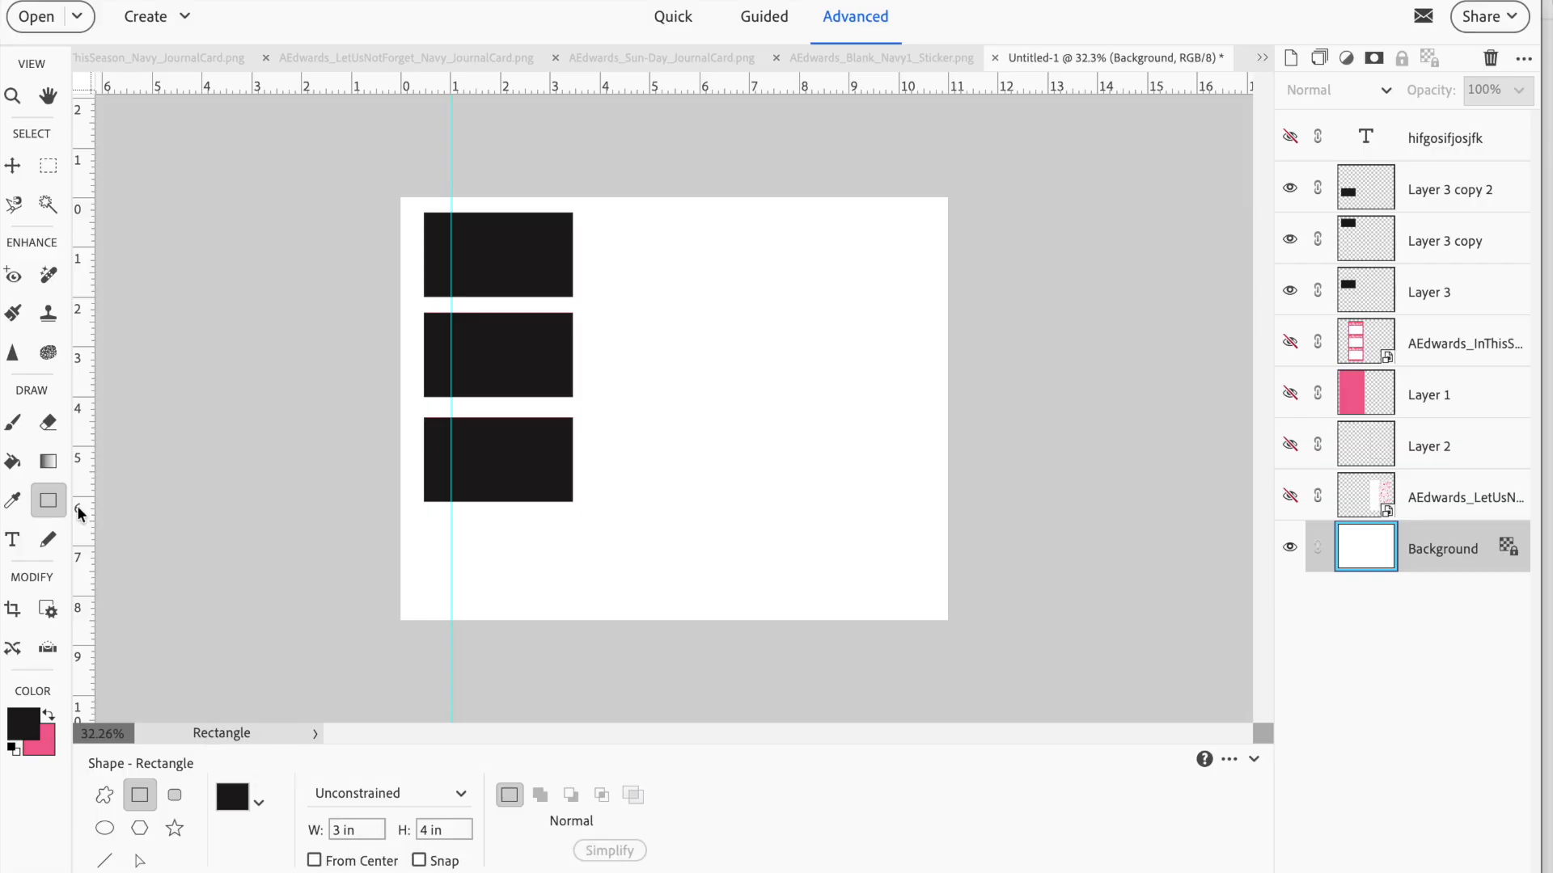
pyautogui.click(52, 165)
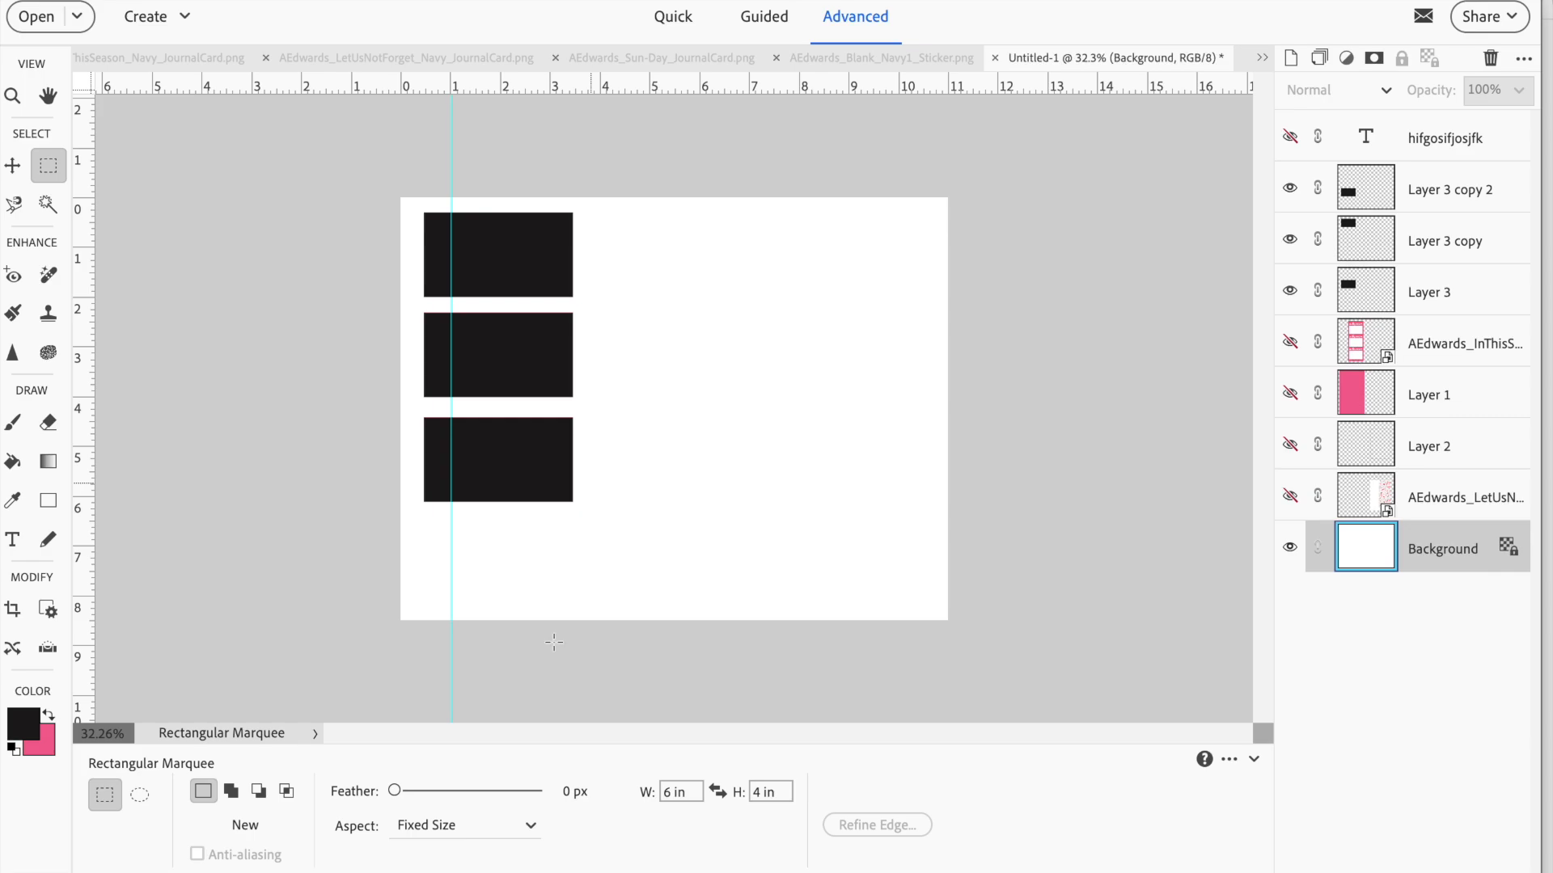
pyautogui.moveTo(701, 792); pyautogui.dragTo(632, 720)
pyautogui.write('3')
pyautogui.press('Tab')
pyautogui.write('4')
pyautogui.click(604, 223)
# Stroke the selection on a new layer with a centered 3 px black line and deselect
pyautogui.click(1291, 58)
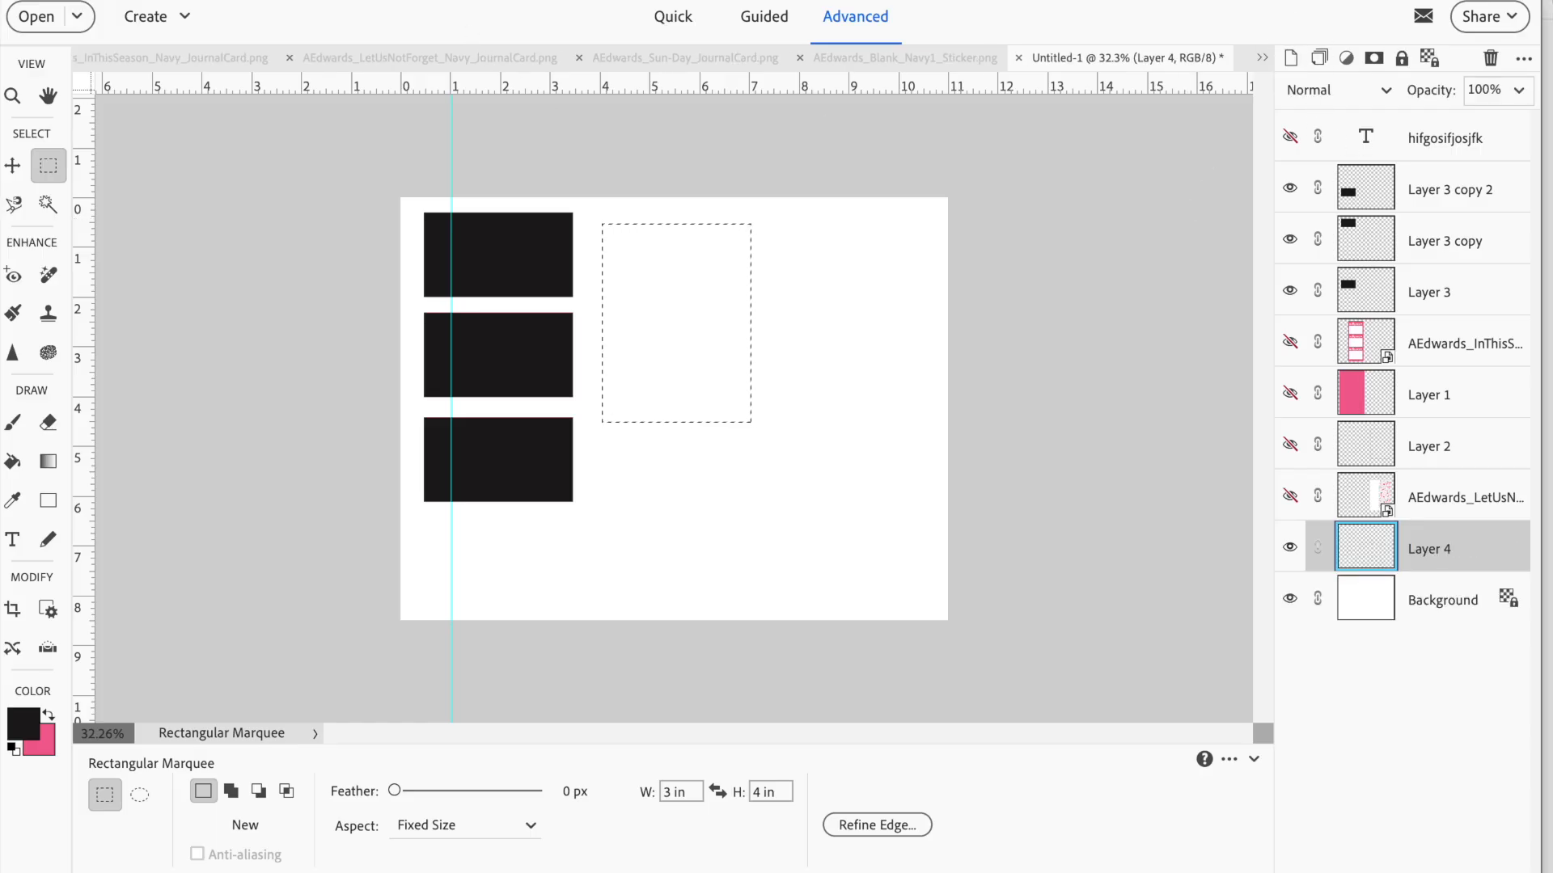
pyautogui.click(474, 206)
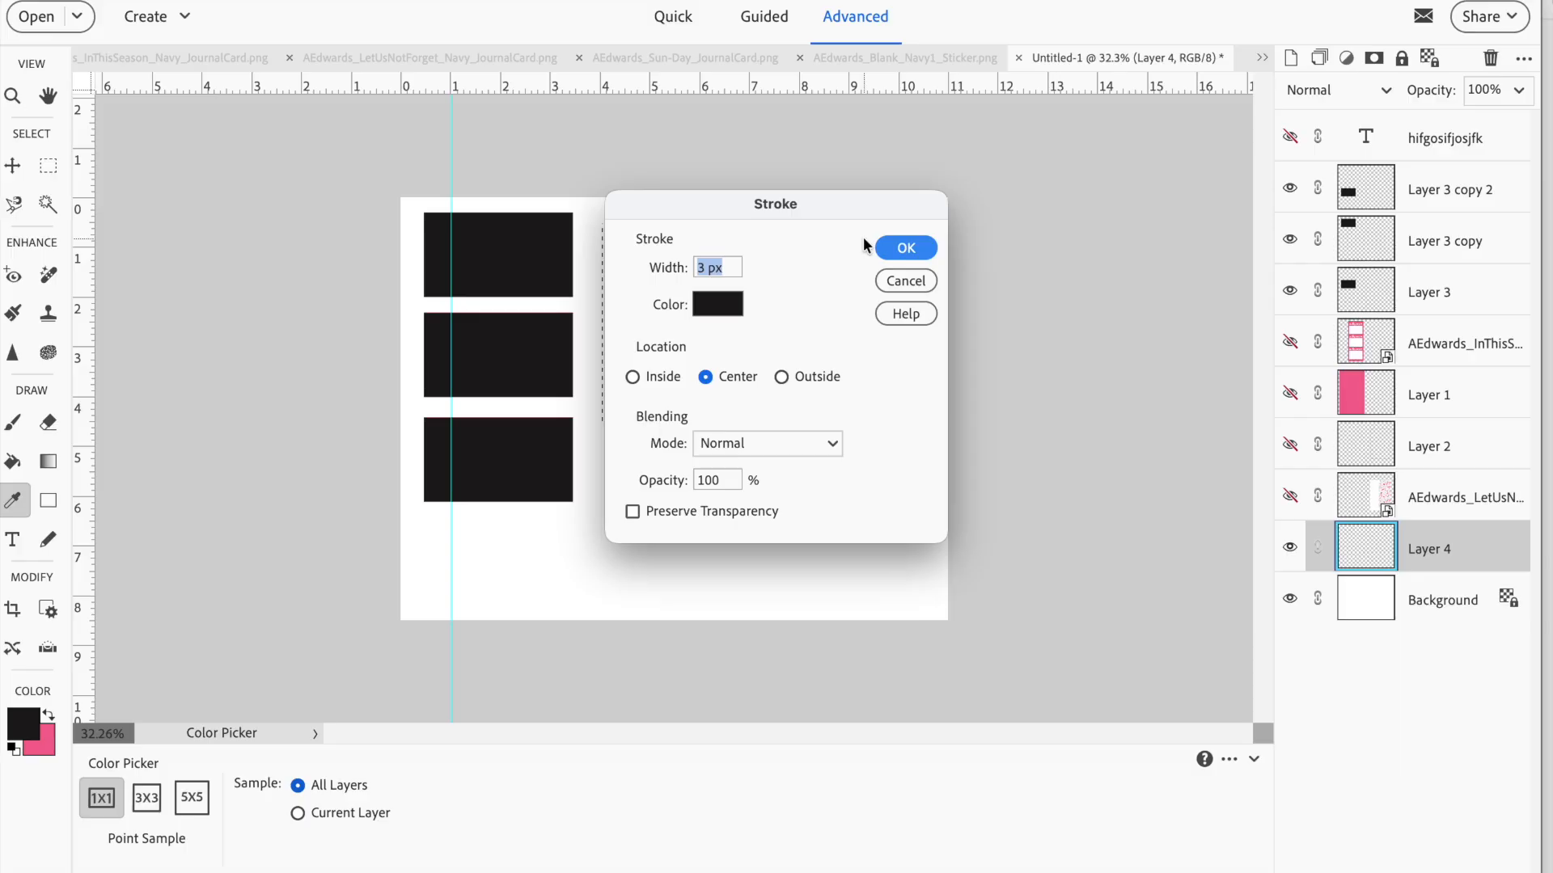
pyautogui.click(920, 249)
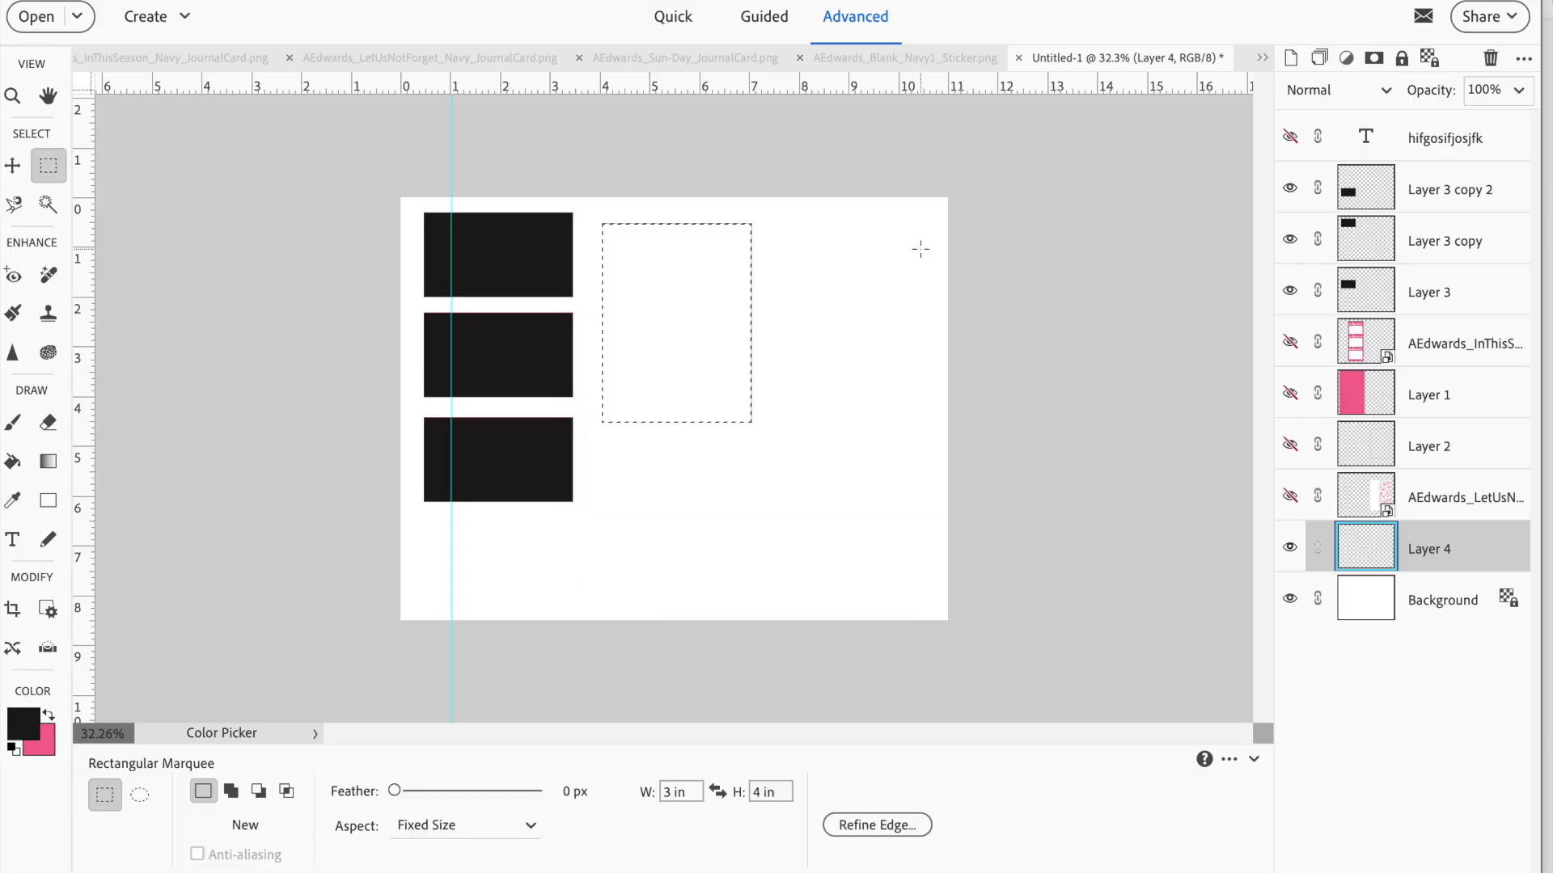
pyautogui.hotkey('ctrl', 'd')
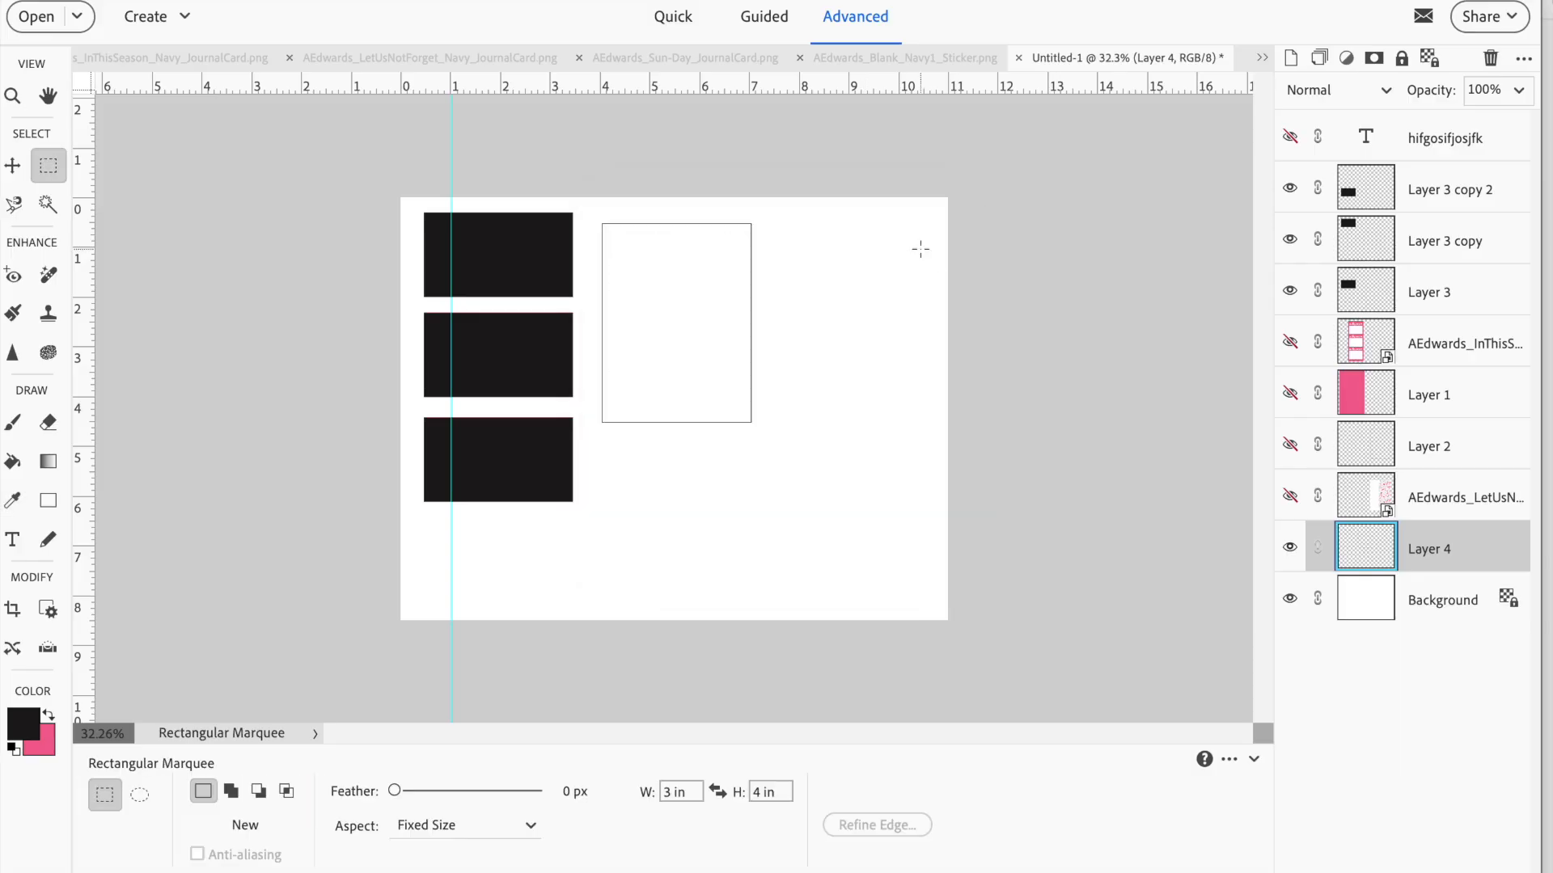
# Duplicate the 3 x 4 in outline layer twice
pyautogui.rightClick(1416, 549)
pyautogui.click(1336, 331)
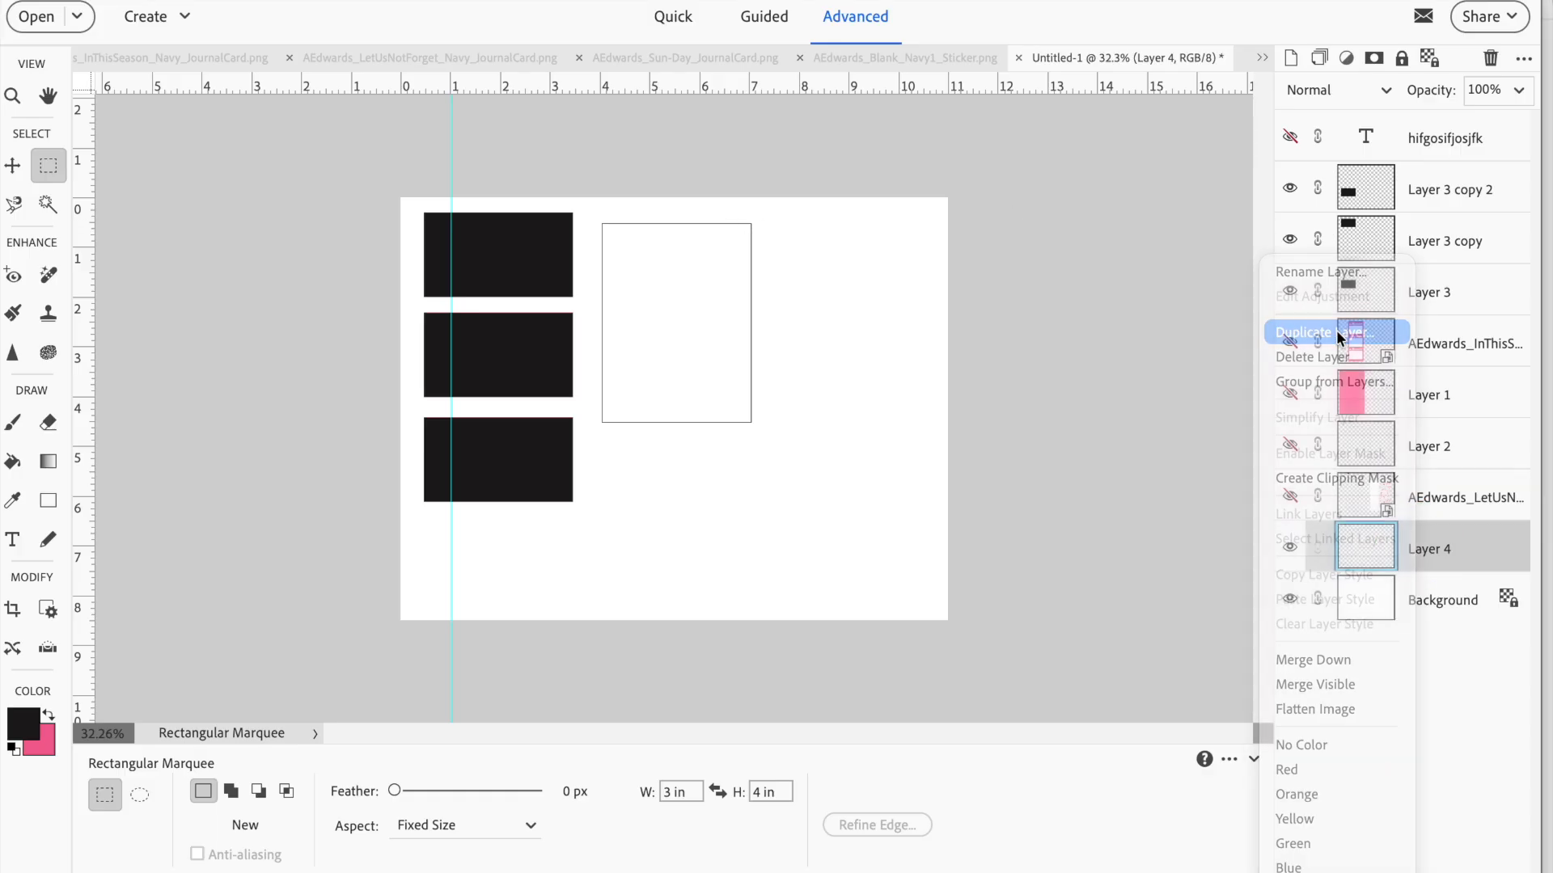
pyautogui.click(982, 314)
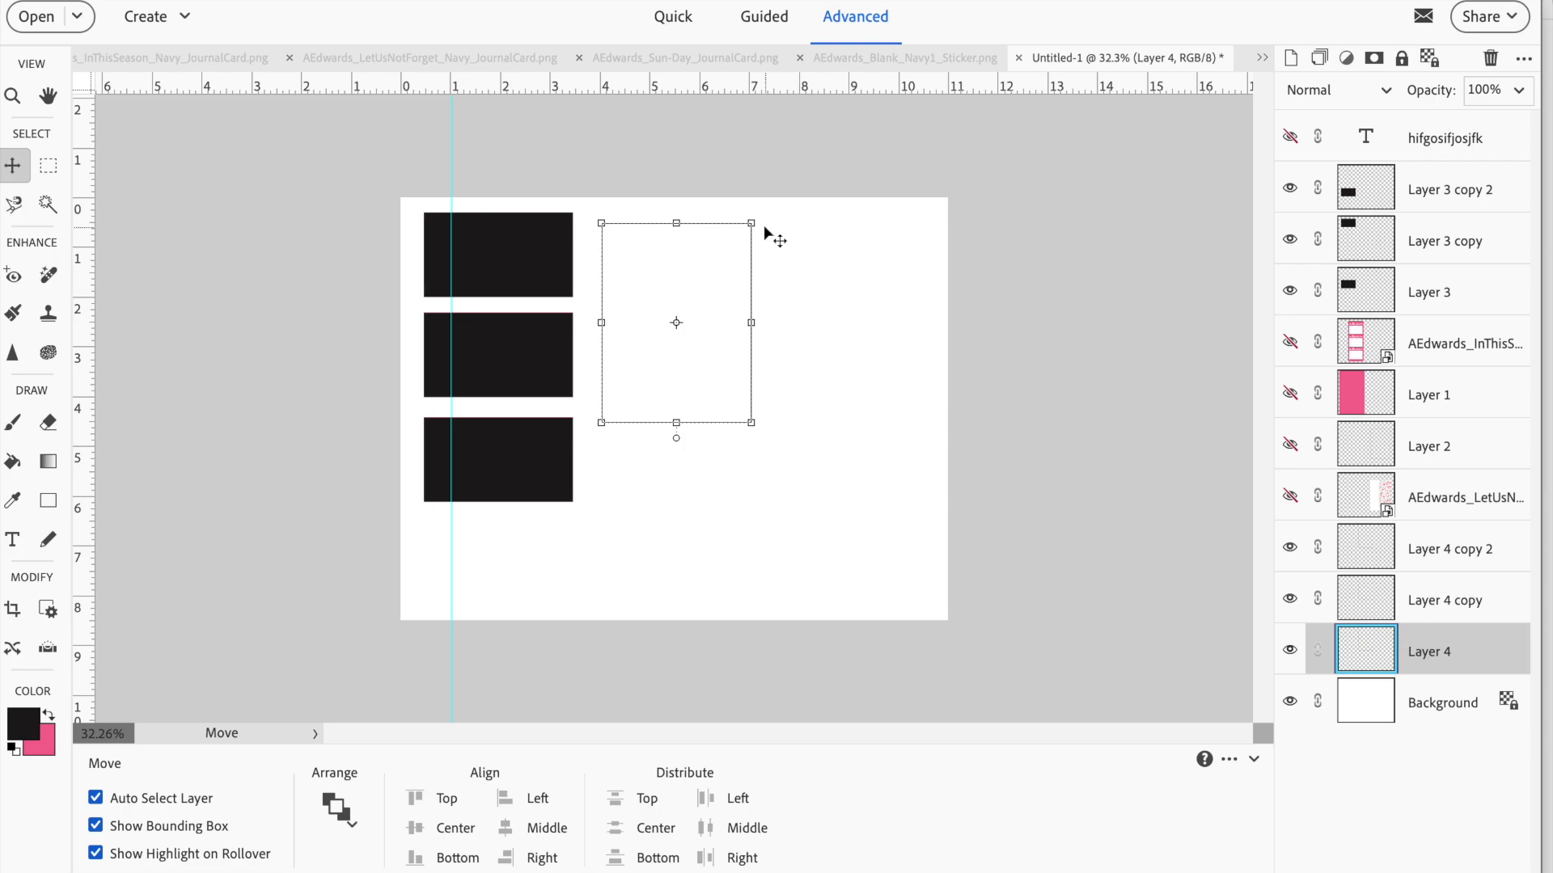
# Move two of the outlines to the page's right side, one beside the original and one at the bottom of the page
pyautogui.moveTo(692, 332); pyautogui.dragTo(858, 338)
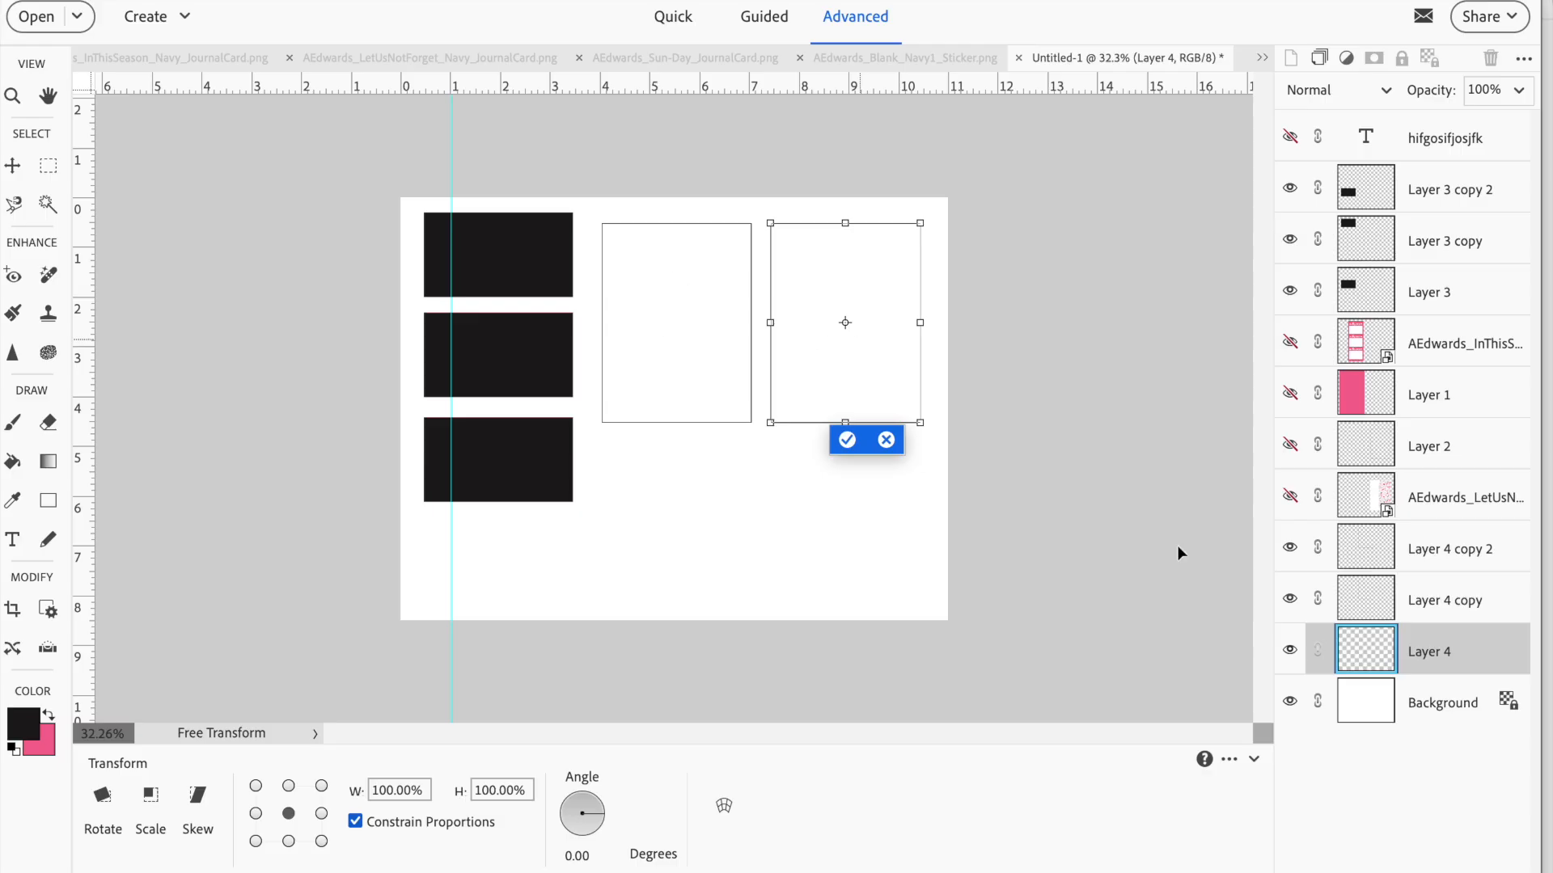
pyautogui.click(846, 439)
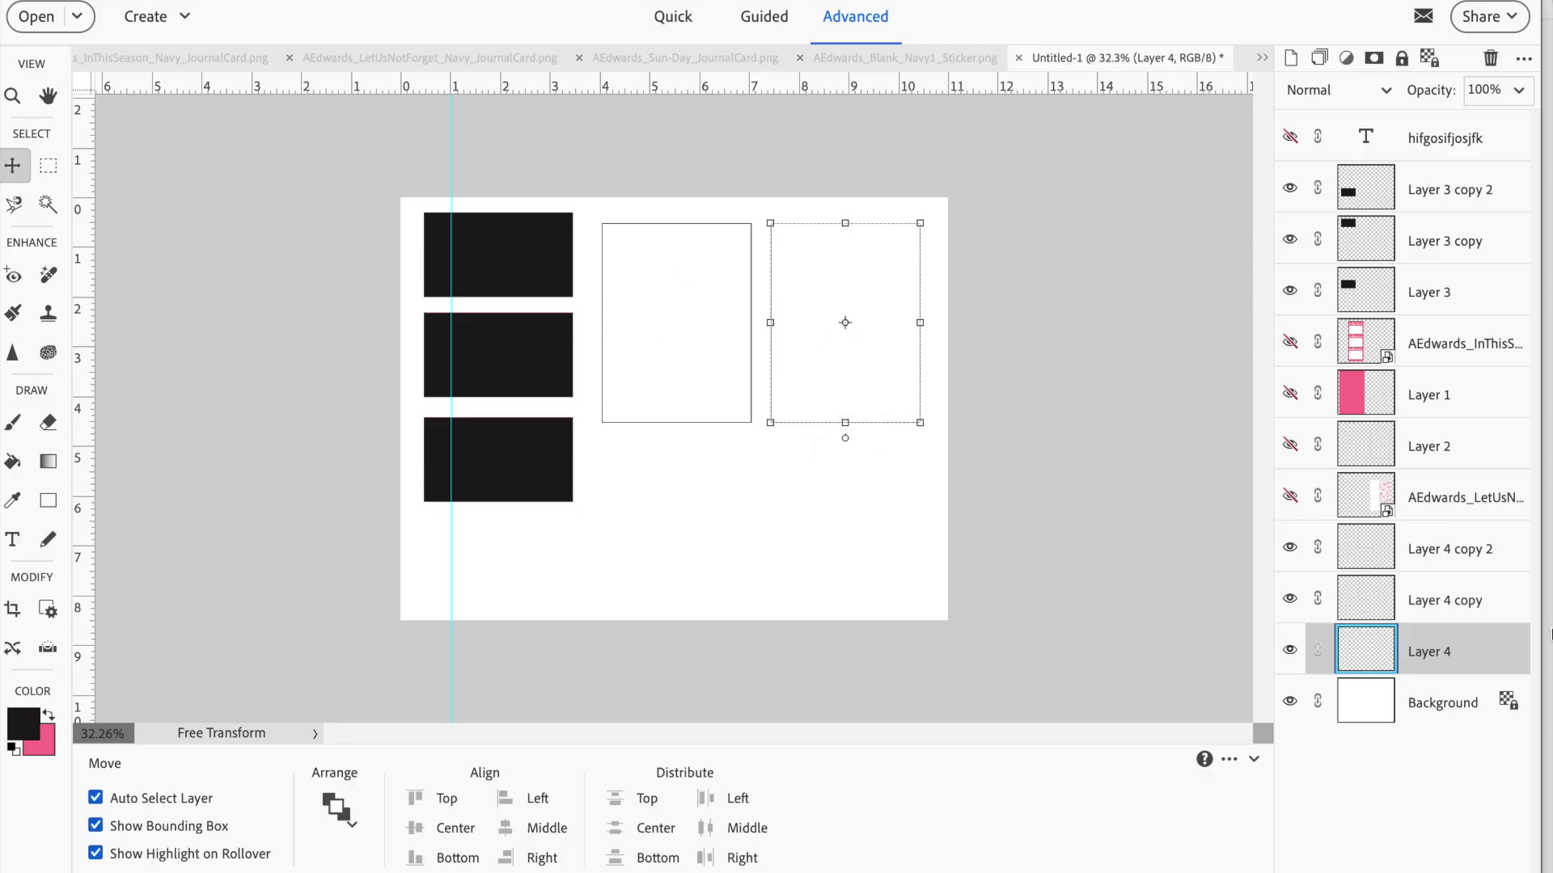
pyautogui.click(1491, 553)
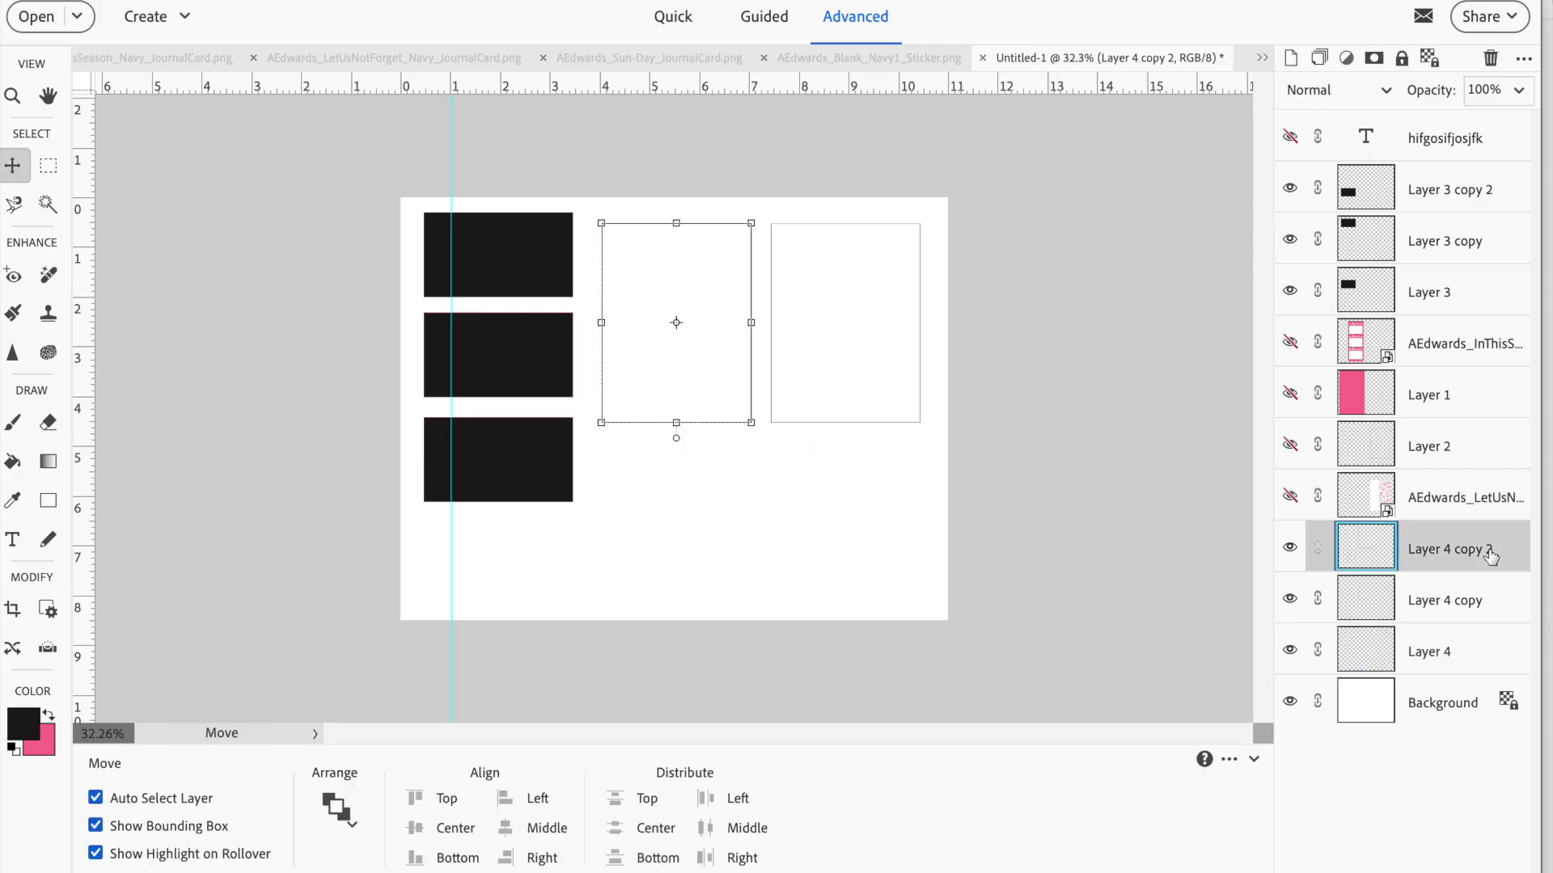
pyautogui.click(750, 220)
pyautogui.moveTo(700, 288); pyautogui.dragTo(876, 482)
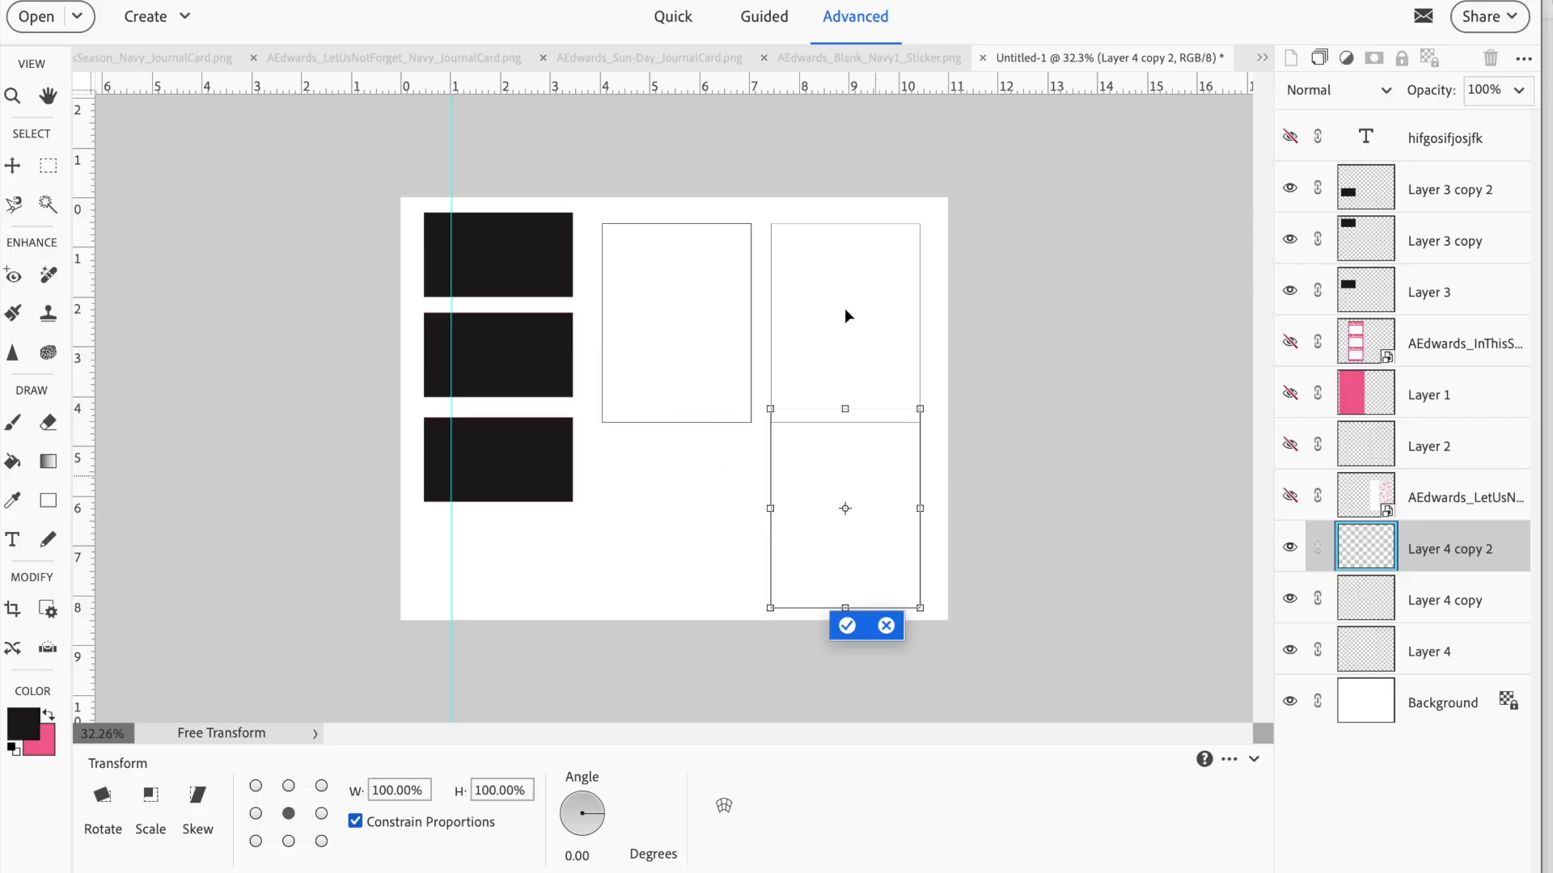
pyautogui.click(845, 627)
# Shift the upper right outline upward so its bottom edge meets the top of the outline below
pyautogui.click(859, 333)
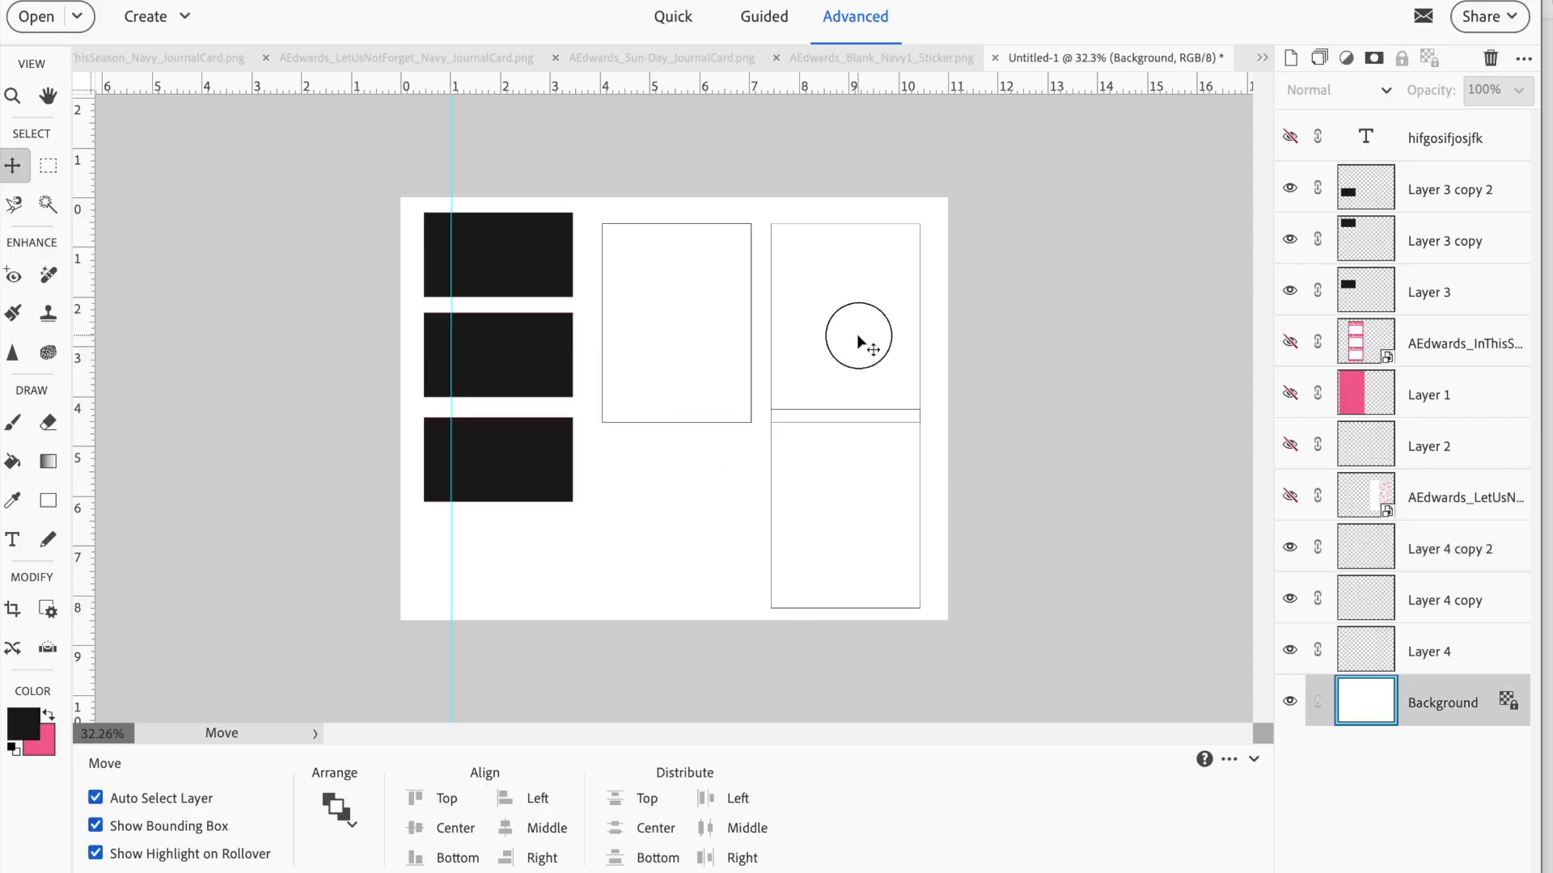
pyautogui.click(857, 310)
pyautogui.moveTo(868, 258)
pyautogui.mouseDown()
pyautogui.moveTo(866, 235)
pyautogui.moveTo(884, 252)
pyautogui.mouseUp()
pyautogui.click(919, 221)
pyautogui.press('Up')
pyautogui.press('Up')
pyautogui.press('Up')
pyautogui.press('Up')
pyautogui.press('Up')
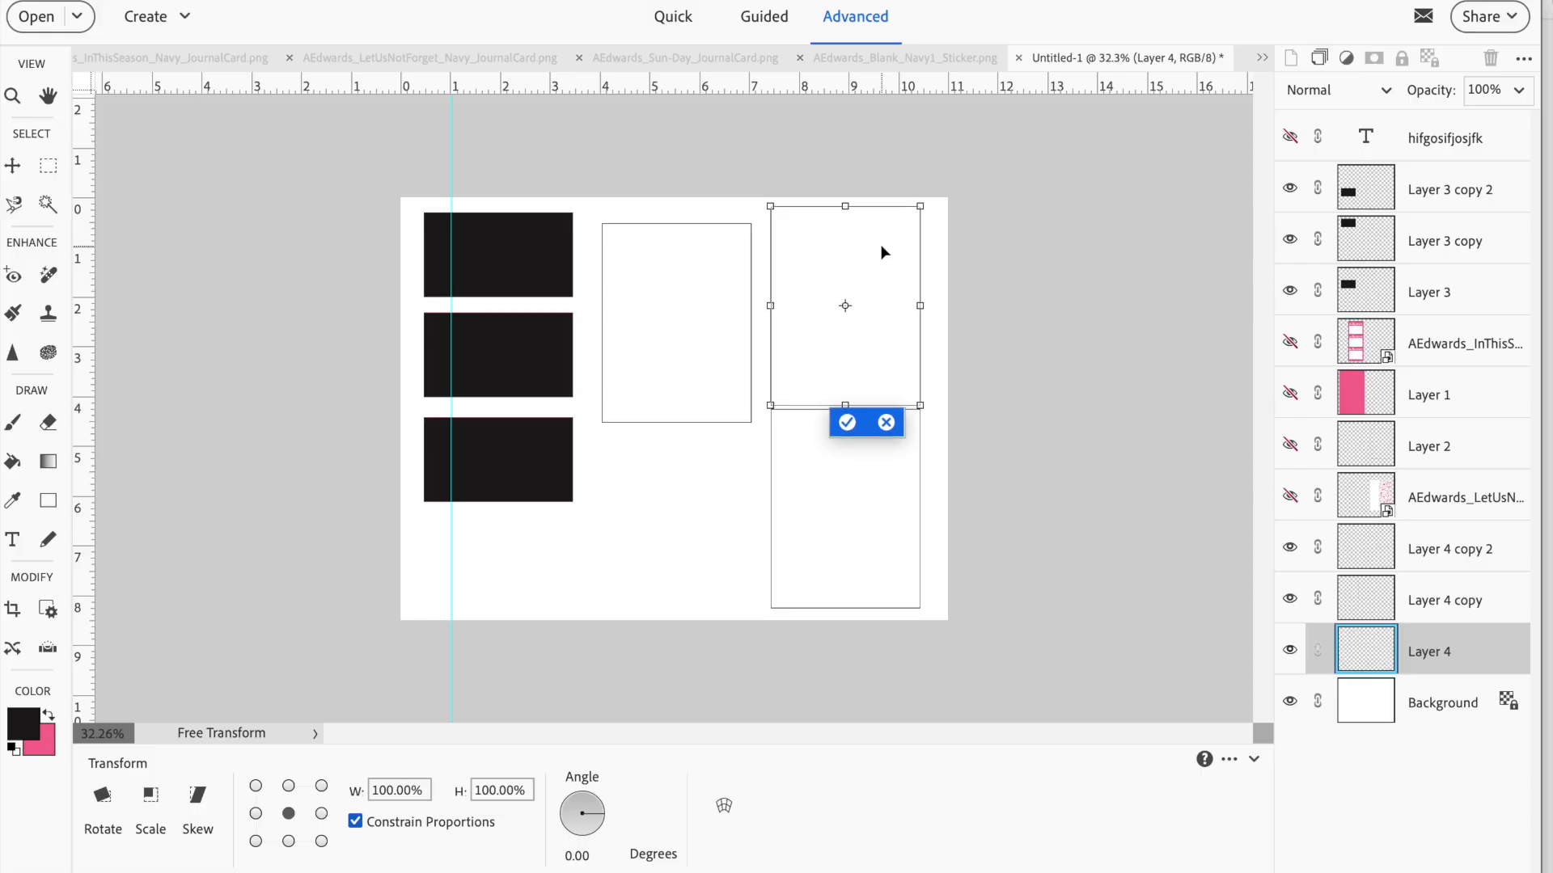
pyautogui.click(658, 522)
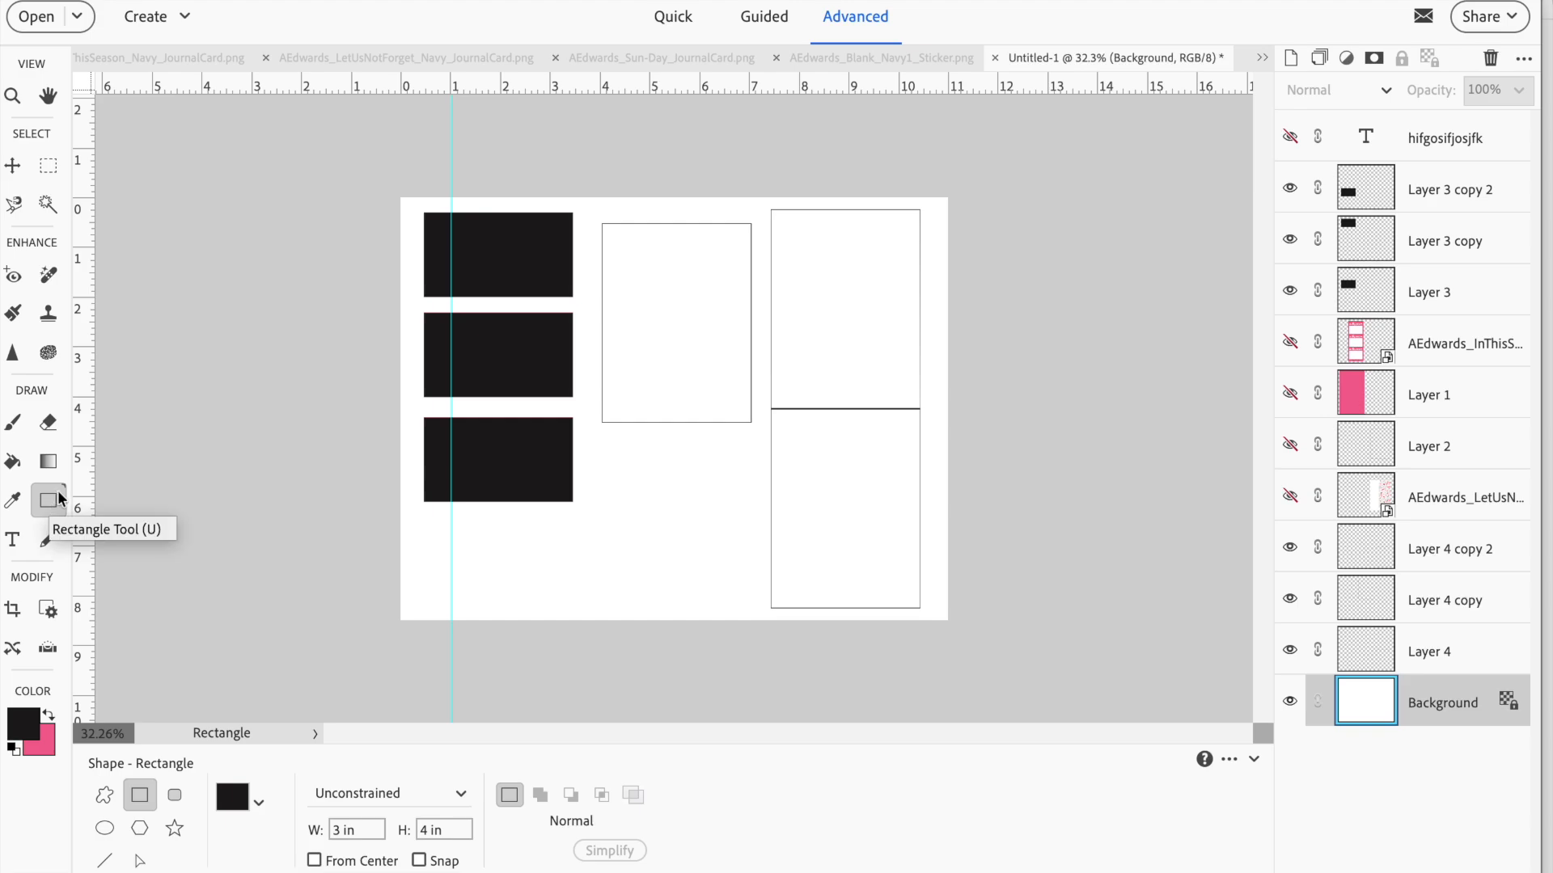
# Place three black 2.75 x 3.75 in rectangle shapes on the page near the outlines
pyautogui.click(356, 829)
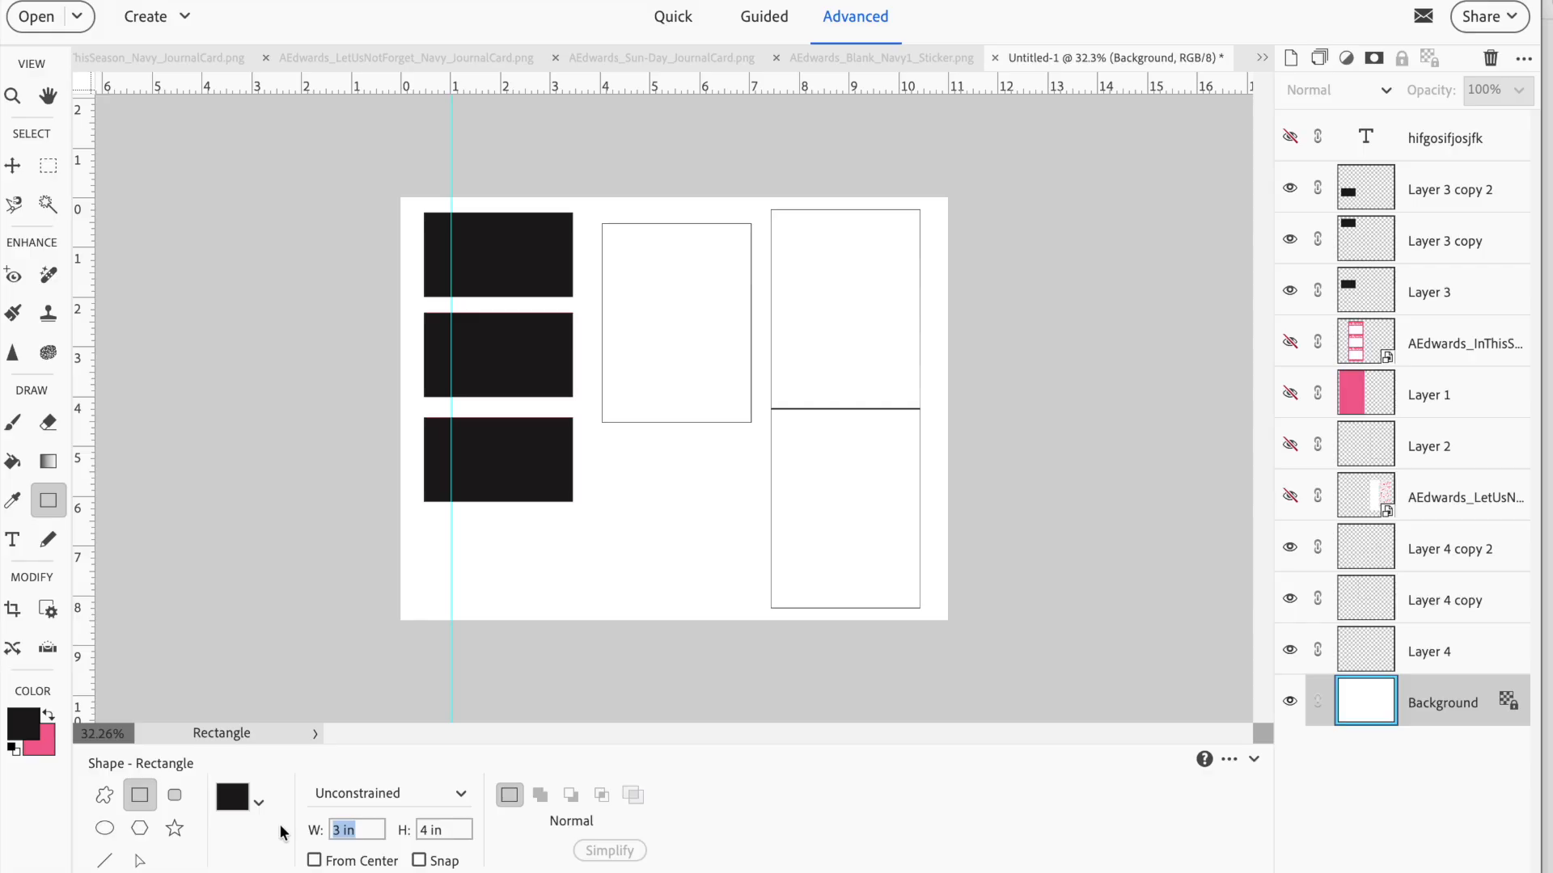
pyautogui.write('2')
pyautogui.press('Tab')
pyautogui.write('3.75')
pyautogui.click(650, 268)
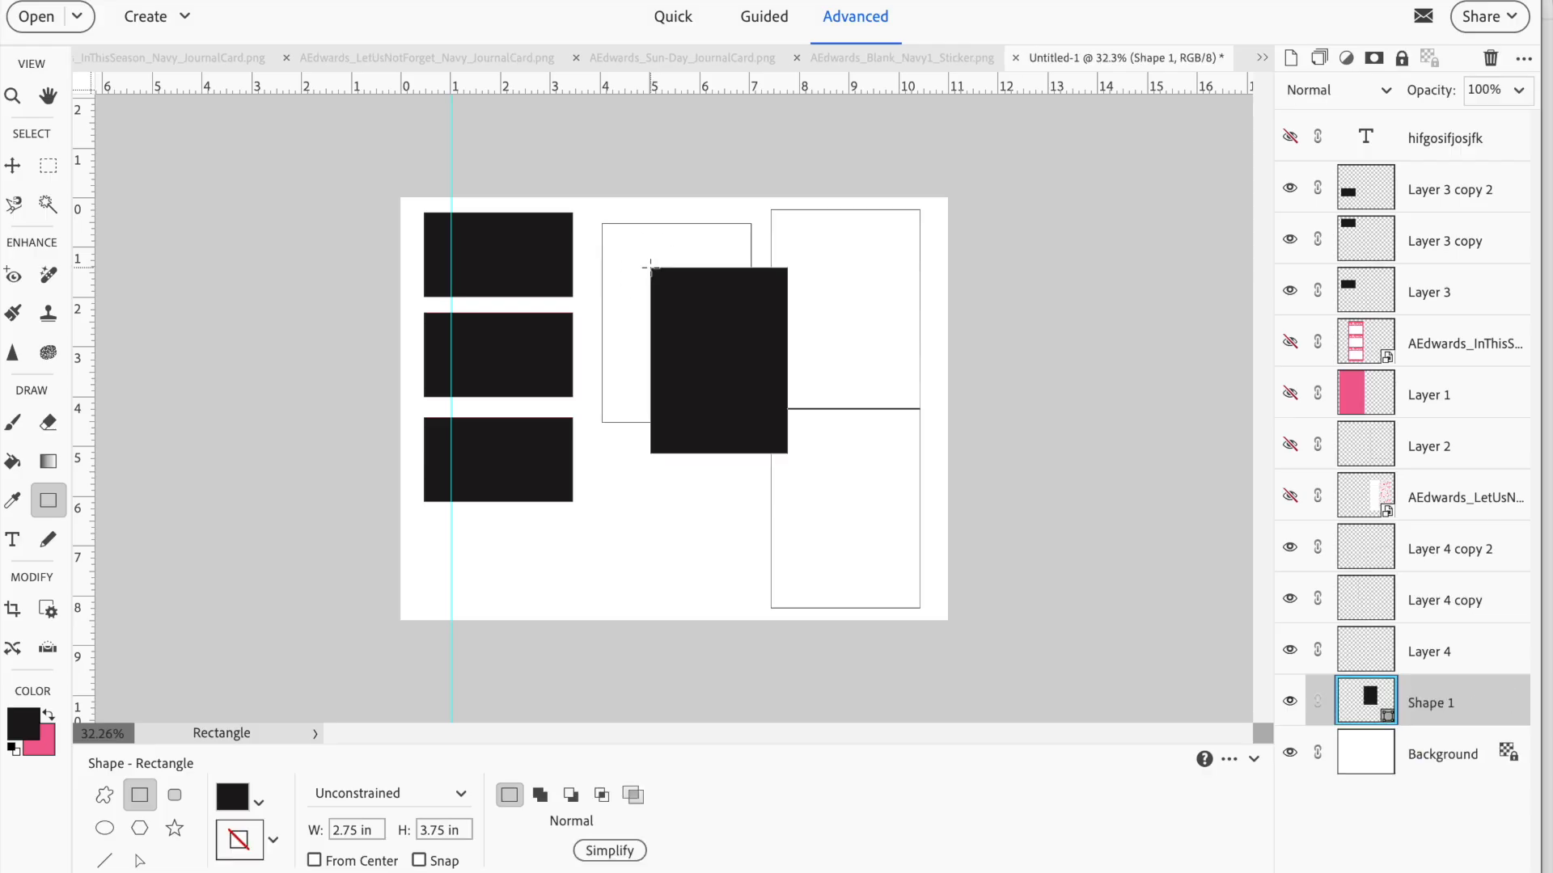
pyautogui.click(829, 263)
pyautogui.click(827, 487)
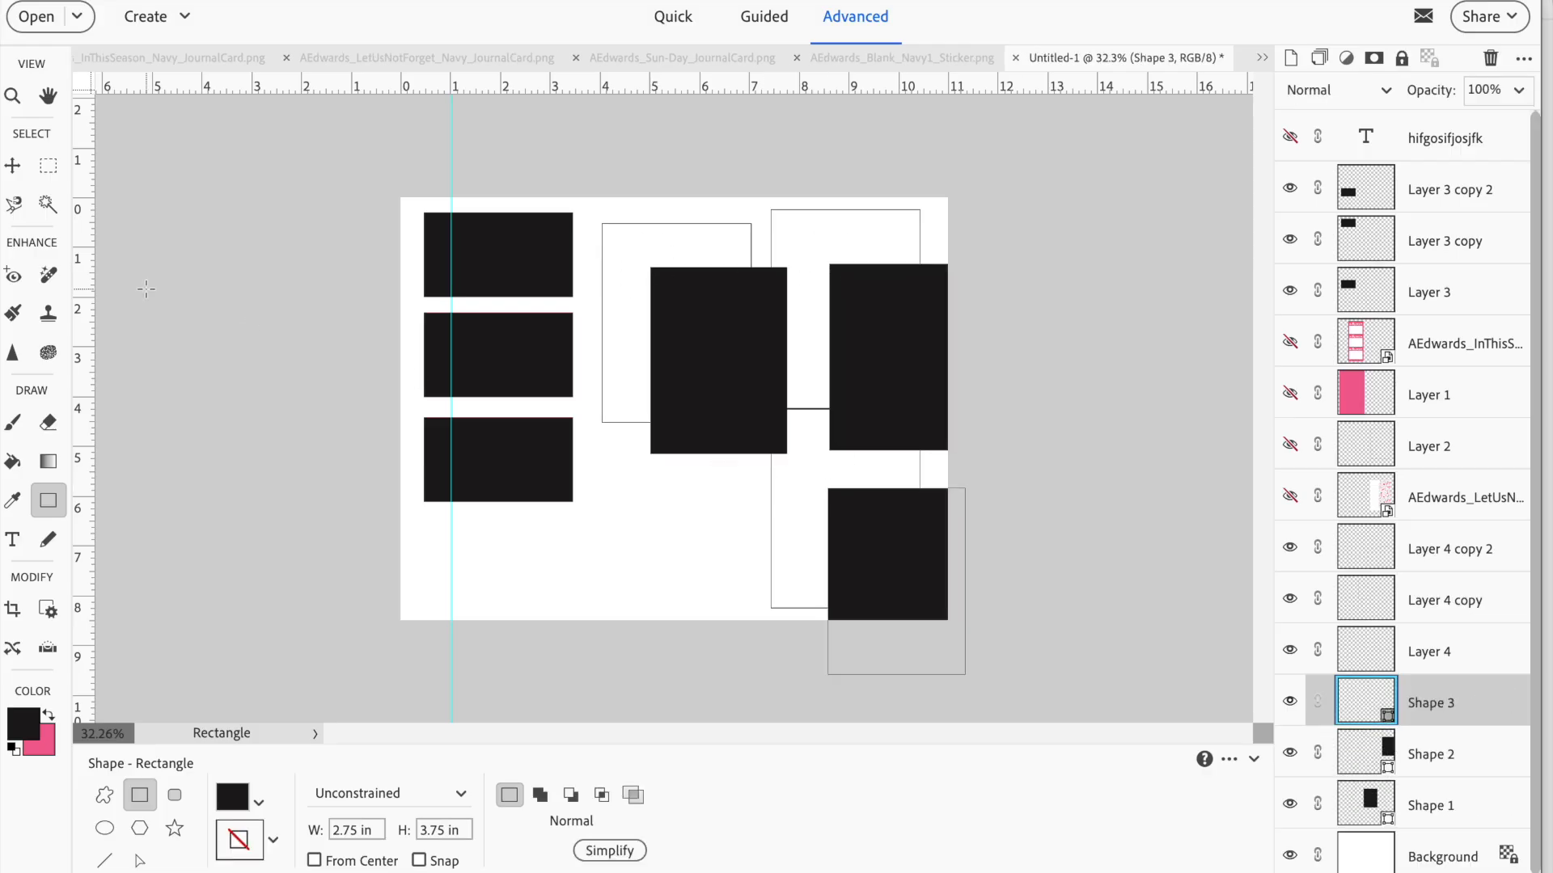
# Center one black rectangle inside the middle outline and another inside the upper right outline
pyautogui.click(12, 165)
pyautogui.moveTo(694, 340); pyautogui.dragTo(655, 305)
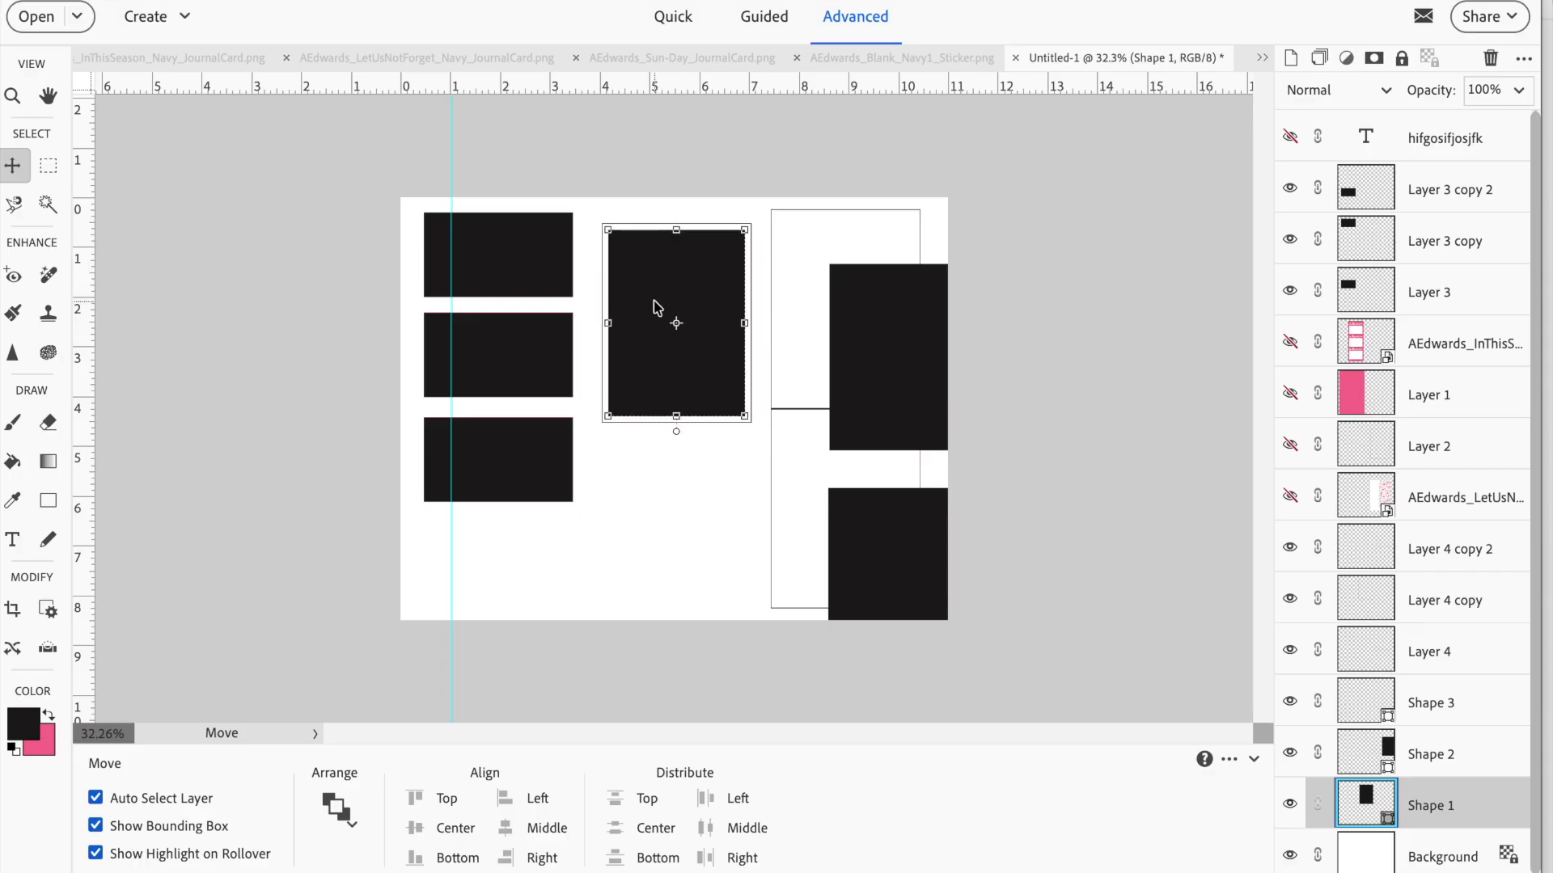
pyautogui.moveTo(880, 346); pyautogui.dragTo(827, 293)
# Move the third black rectangle into the lower right outline and nudge it into the center
pyautogui.click(874, 566)
pyautogui.moveTo(874, 567); pyautogui.dragTo(825, 491)
pyautogui.press('Down')
pyautogui.press('Down')
pyautogui.press('Down')
pyautogui.press('Down')
pyautogui.press('Down')
pyautogui.press('Down')
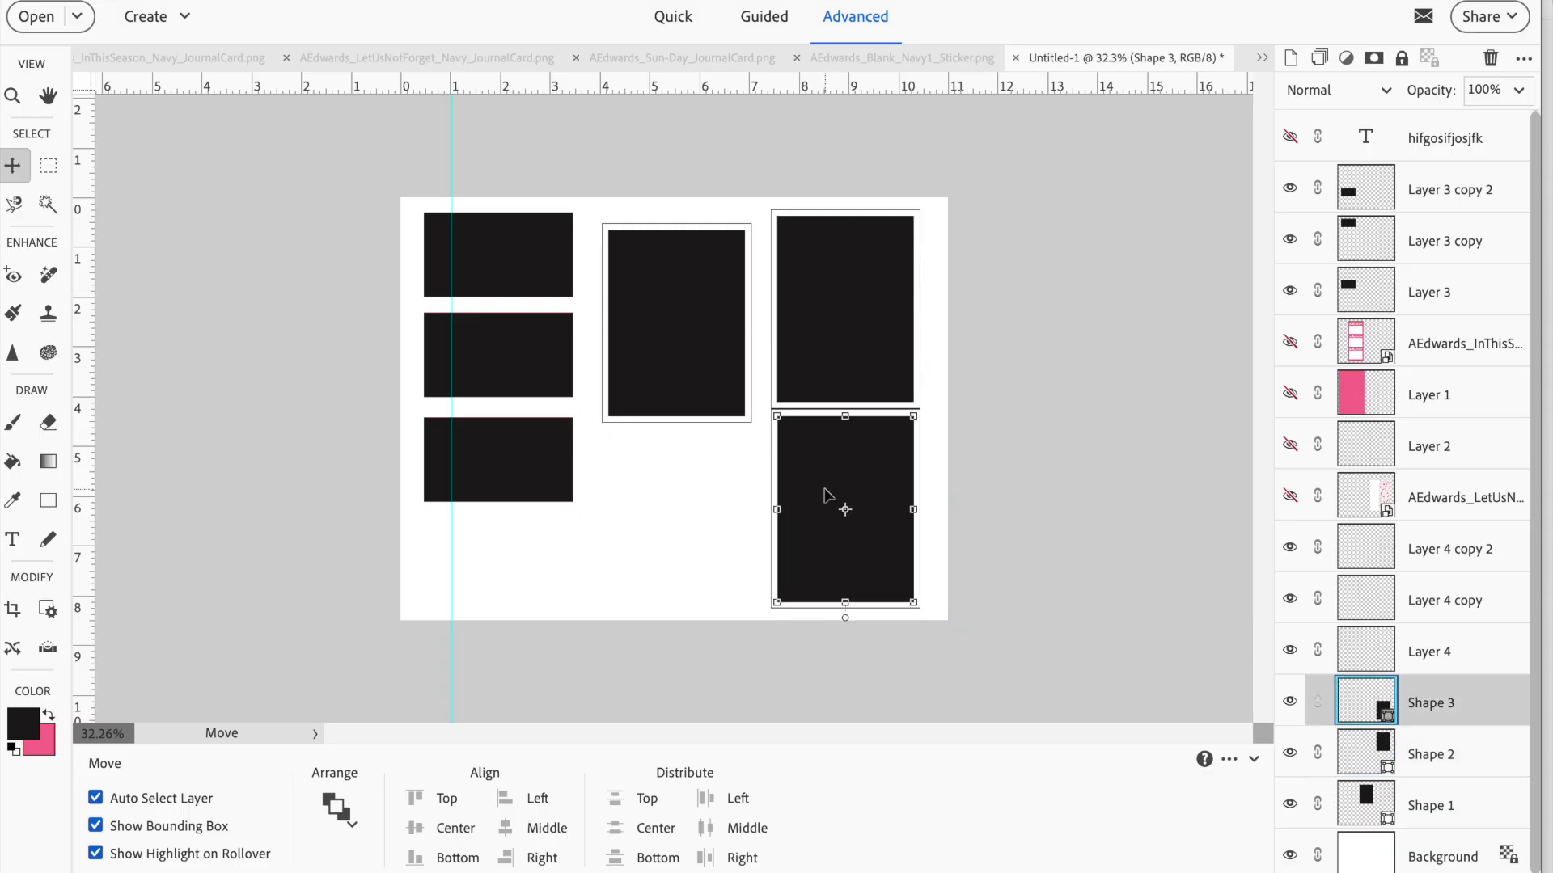
pyautogui.press('Right')
pyautogui.press('Right')
pyautogui.press('Right')
pyautogui.press('Up')
pyautogui.press('Up')
pyautogui.press('Up')
pyautogui.press('Up')
pyautogui.press('Up')
pyautogui.press('Up')
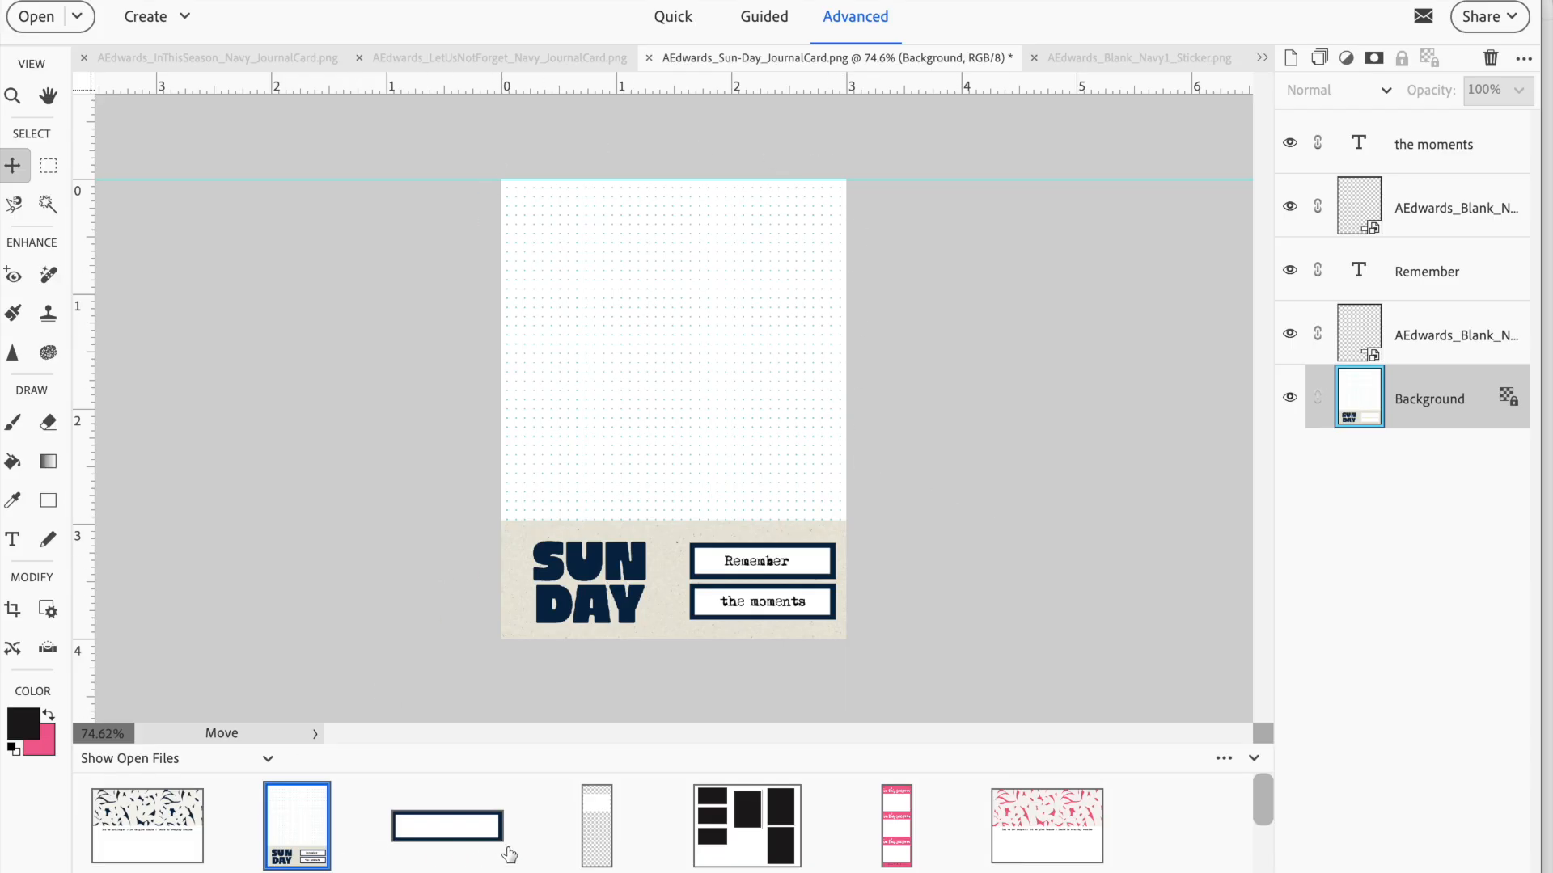
# Switch to the Untitled-1 page and place a black 3 x 3 in rectangle in the empty space below the middle outline
pyautogui.click(743, 850)
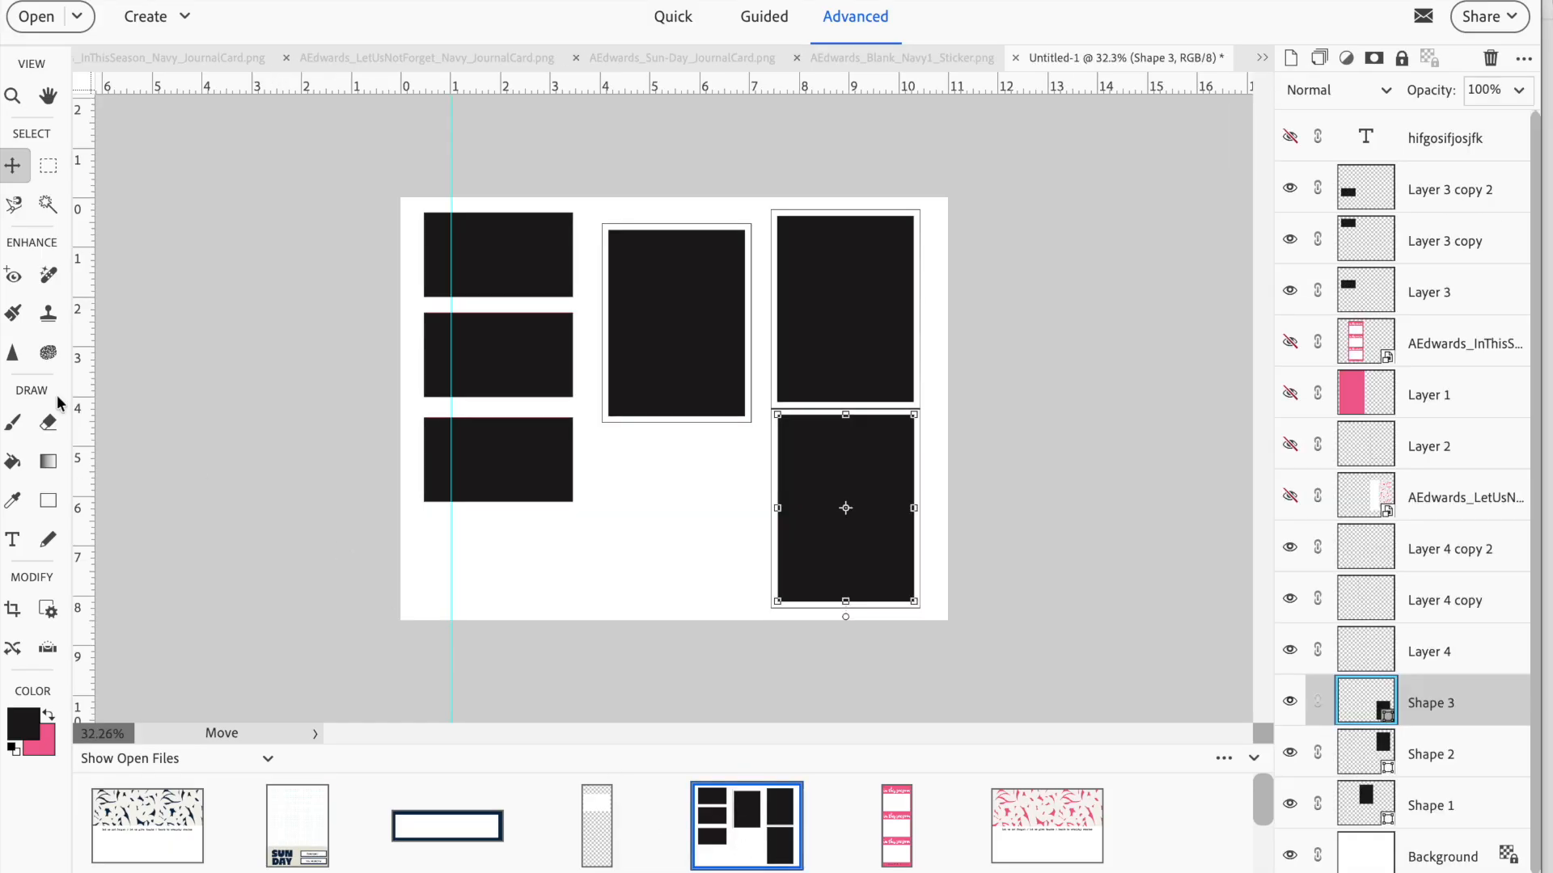
pyautogui.click(49, 500)
pyautogui.click(376, 831)
pyautogui.write('3')
pyautogui.press('Tab')
pyautogui.write('3')
pyautogui.press('Tab')
pyautogui.click(631, 458)
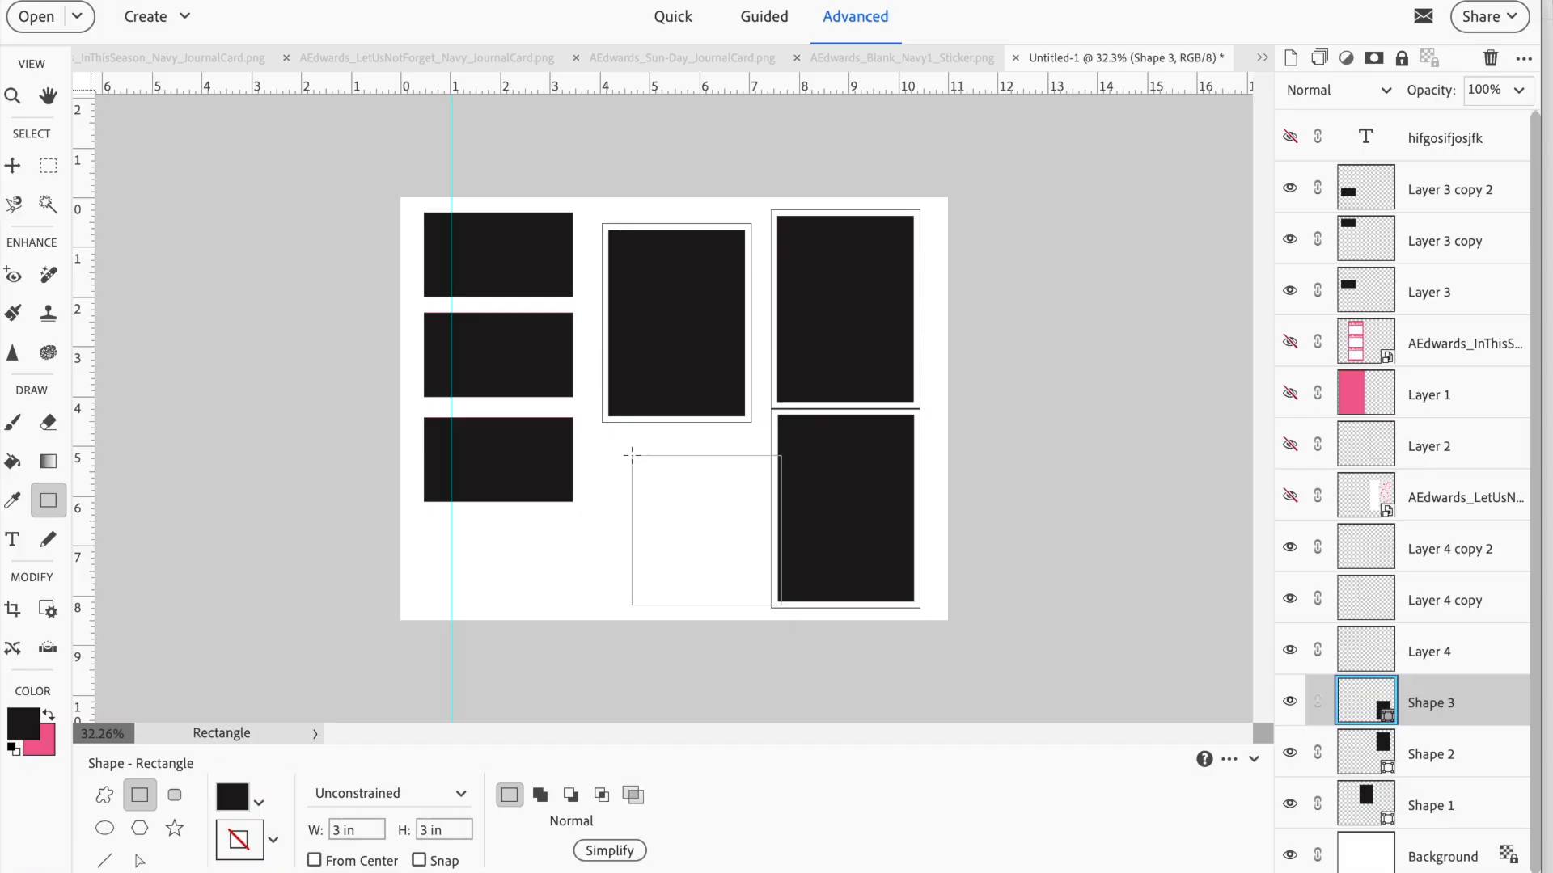
# Shift the new black square slightly up and left beneath the middle outline and deselect it
pyautogui.click(13, 167)
pyautogui.moveTo(688, 545); pyautogui.dragTo(655, 524)
pyautogui.click(1082, 493)
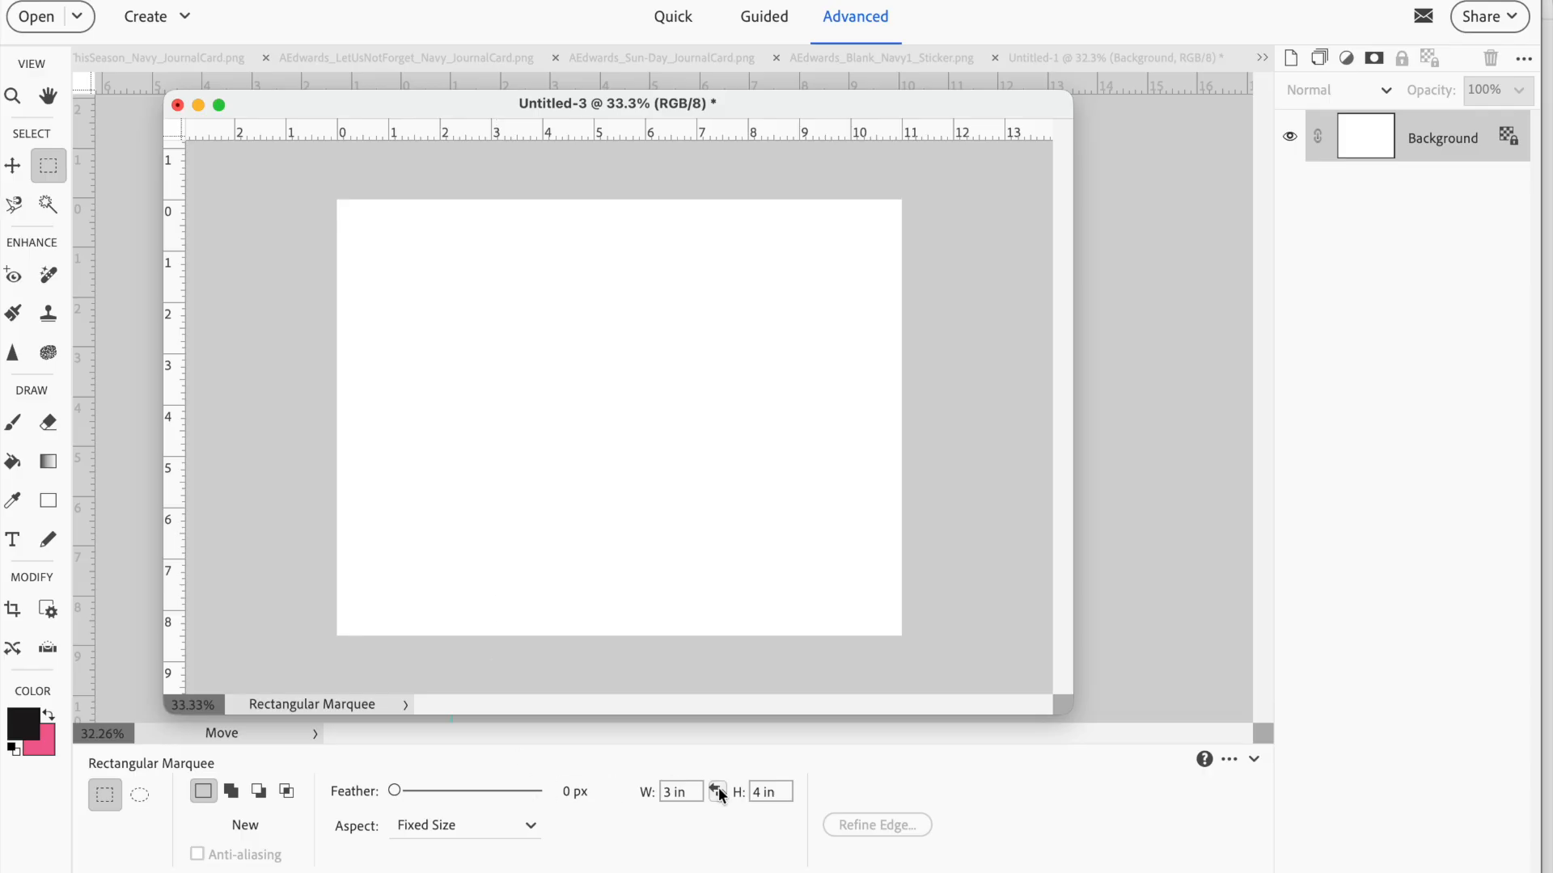
# Make a fixed-size 5 x 8.5 in rectangular selection near the left edge of the blank Untitled-3 page
pyautogui.click(684, 790)
pyautogui.write('5')
pyautogui.press('Tab')
pyautogui.write('8')
pyautogui.click(356, 199)
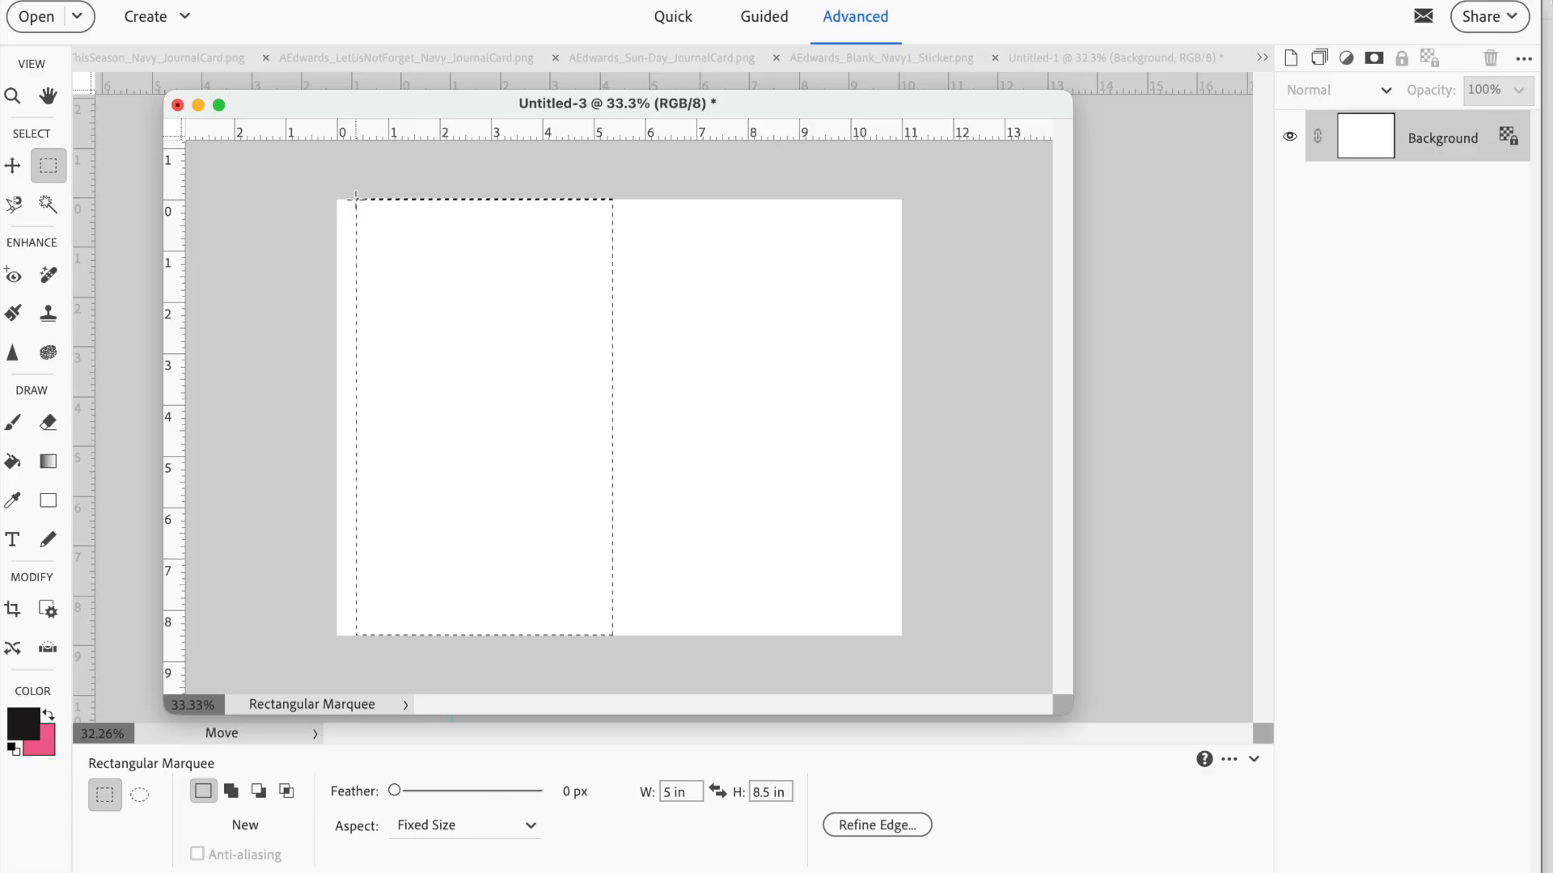
# Fill the selection with the black foreground color at 100% opacity on a new layer and deselect
pyautogui.click(1291, 58)
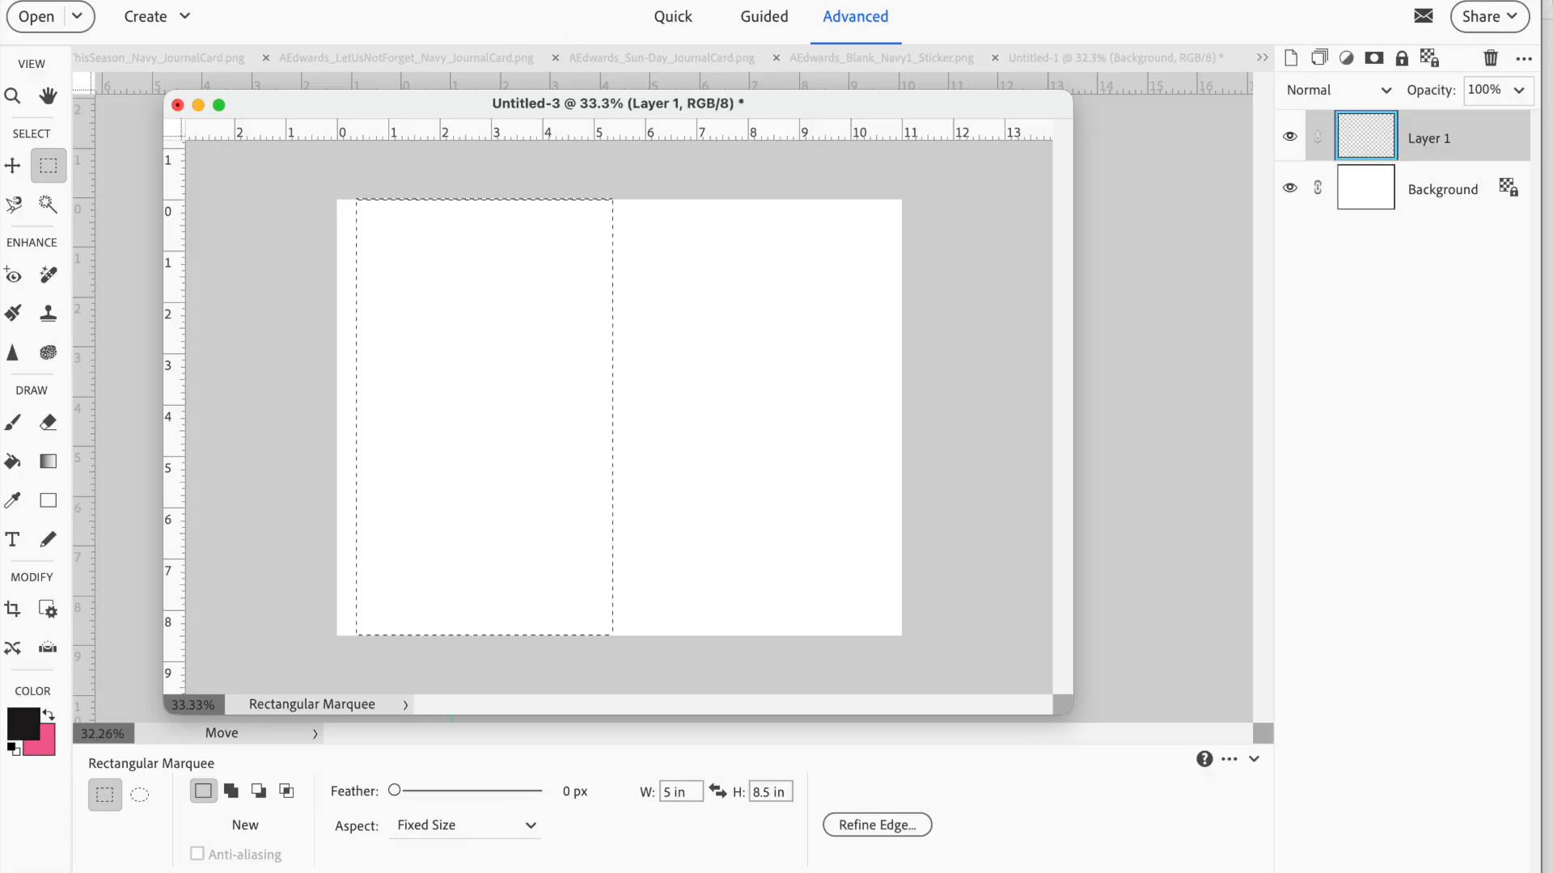
pyautogui.click(391, 1)
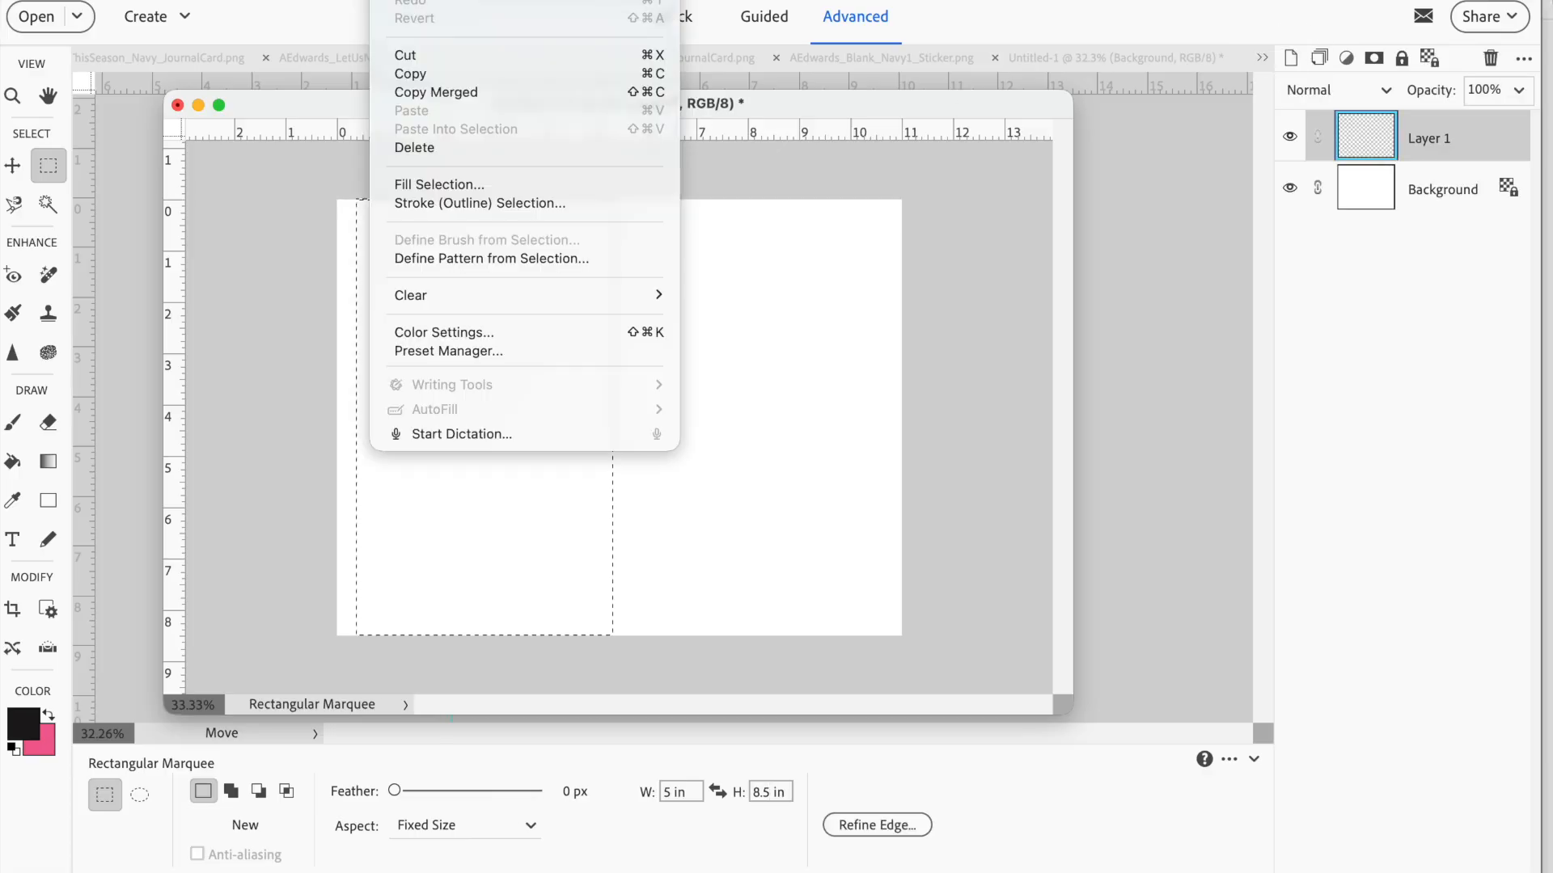
pyautogui.click(438, 182)
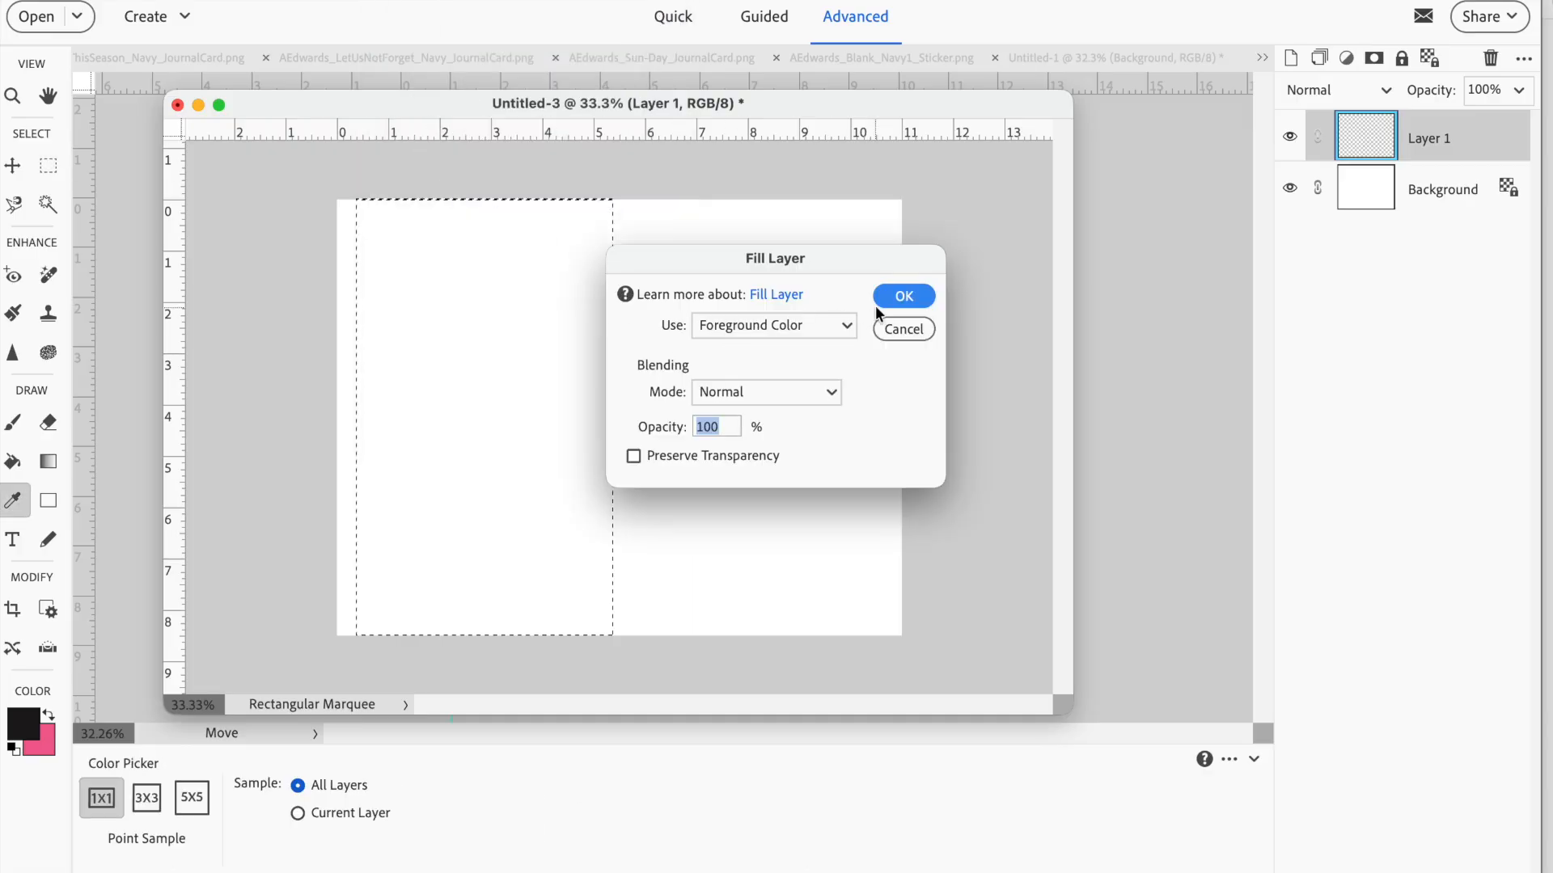
pyautogui.click(909, 294)
pyautogui.press('super+d')
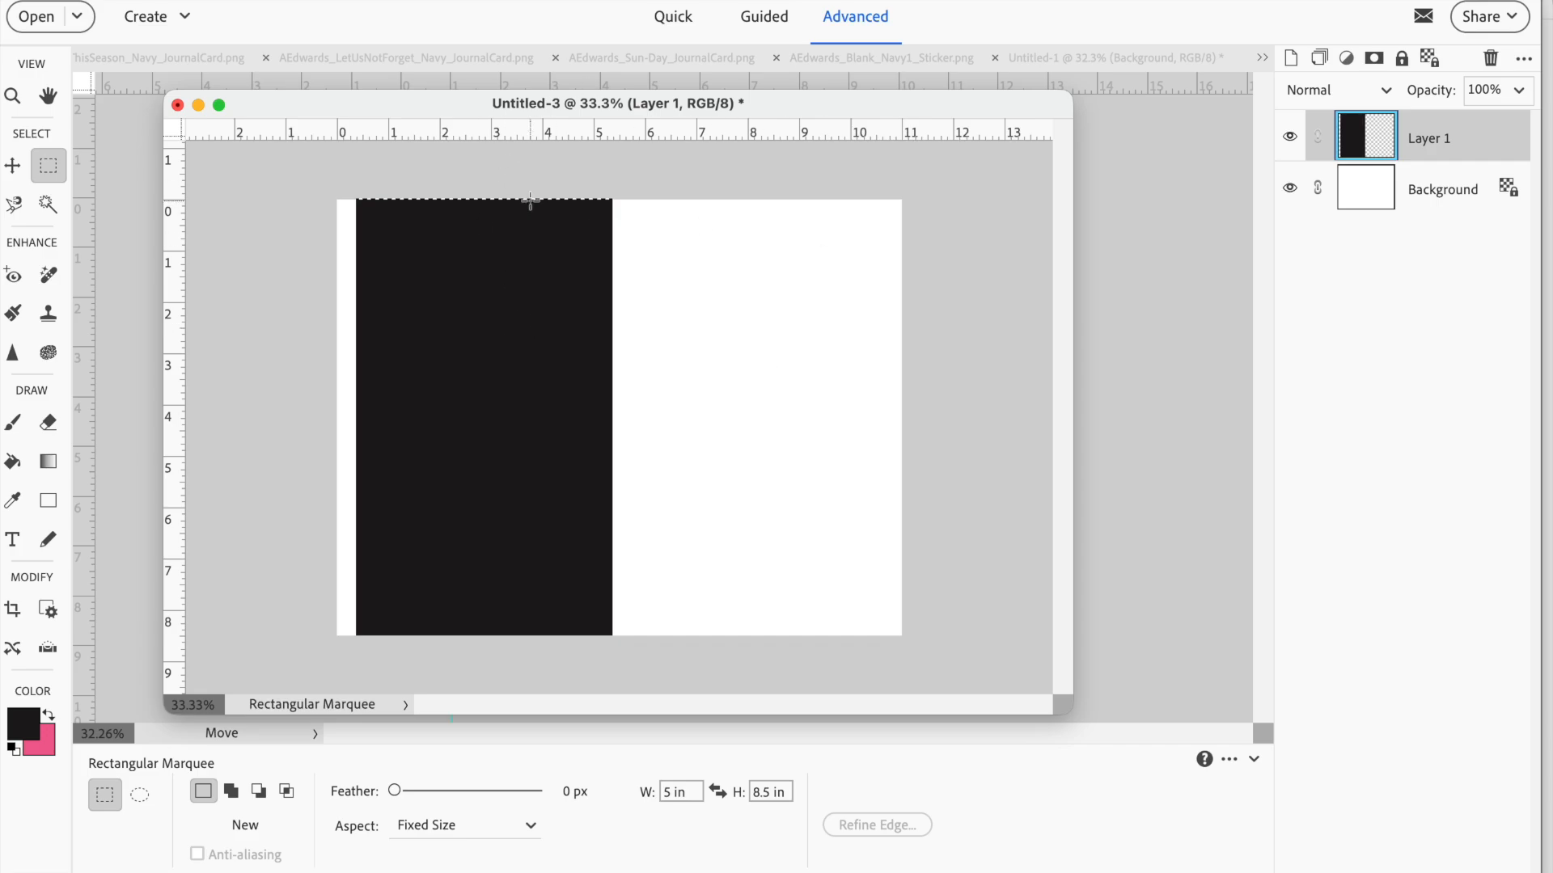
pyautogui.press('super+d')
# Add a vertical guide about 4 in from the page's left edge and rotate the page 90° left
pyautogui.moveTo(179, 308); pyautogui.dragTo(542, 282)
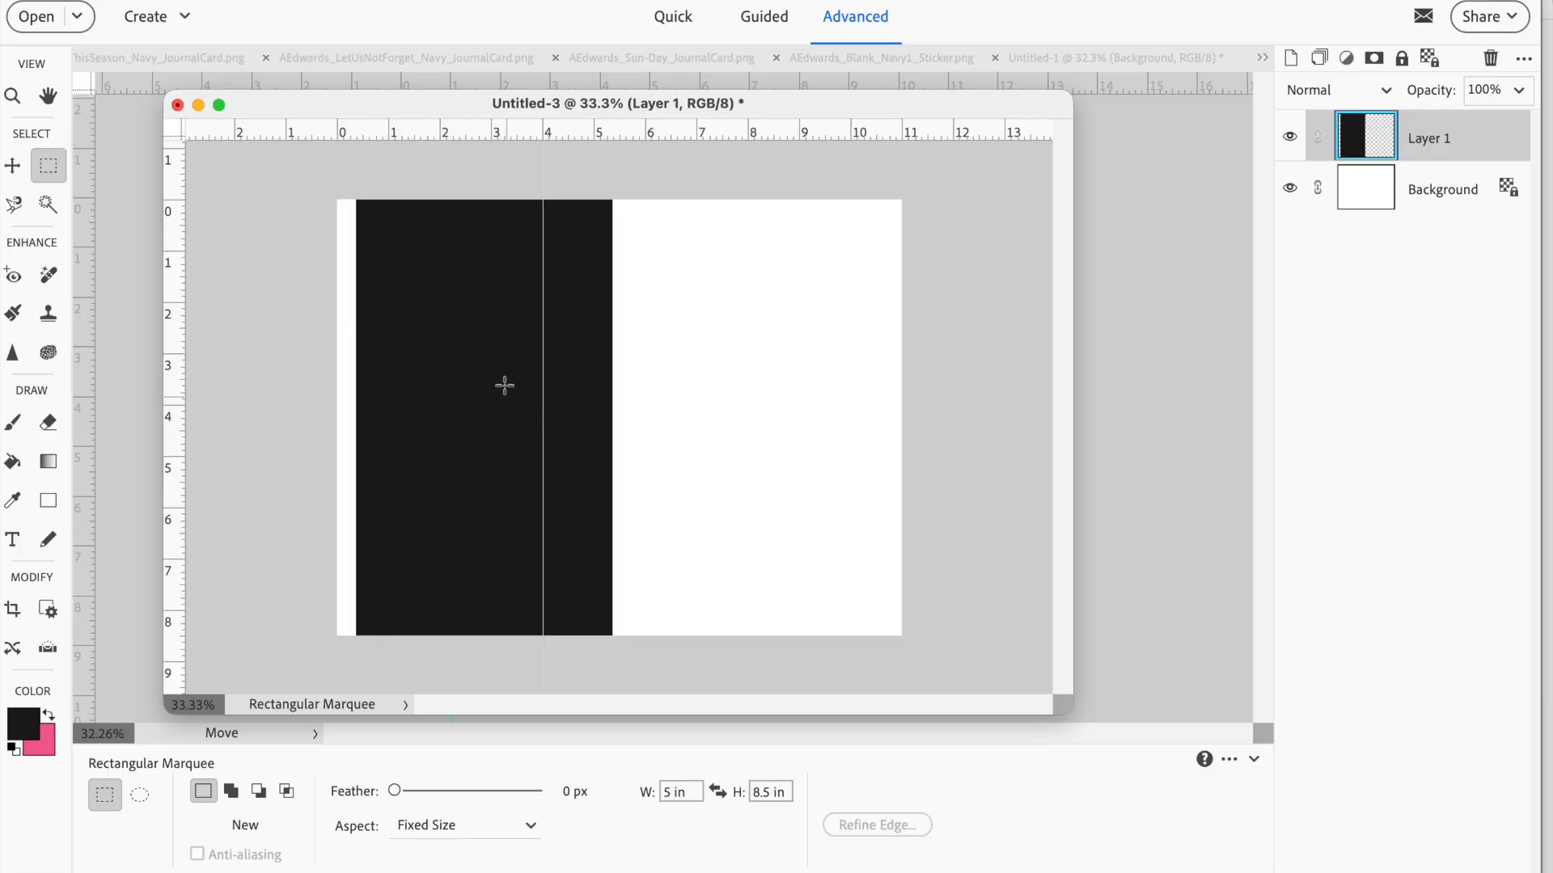
pyautogui.click(756, 434)
pyautogui.click(664, 434)
pyautogui.click(50, 165)
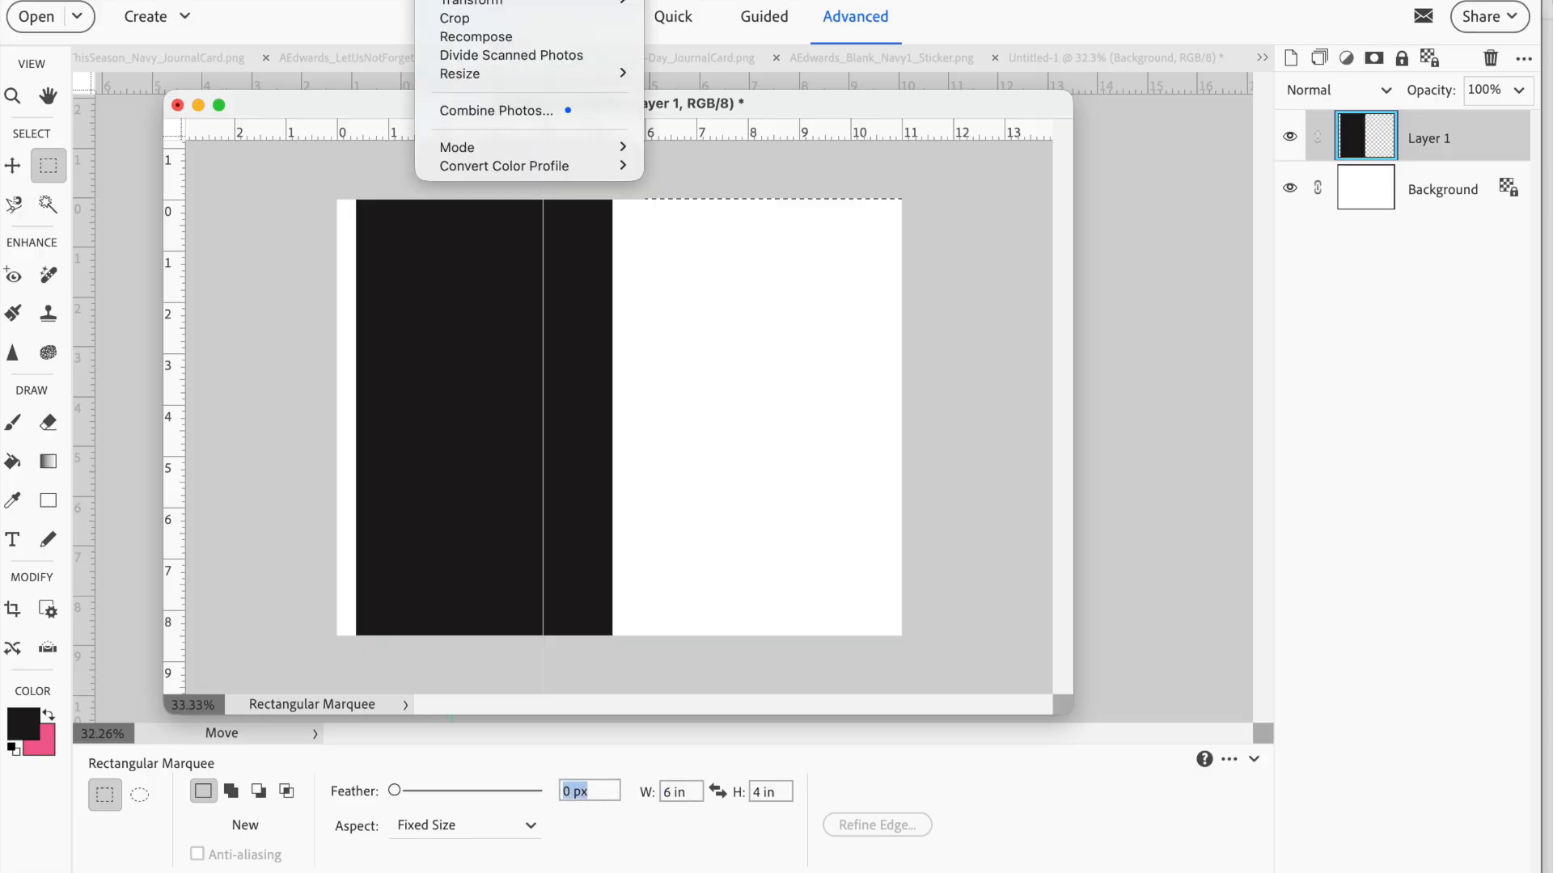
pyautogui.moveTo(461, 0)
pyautogui.click(669, 0)
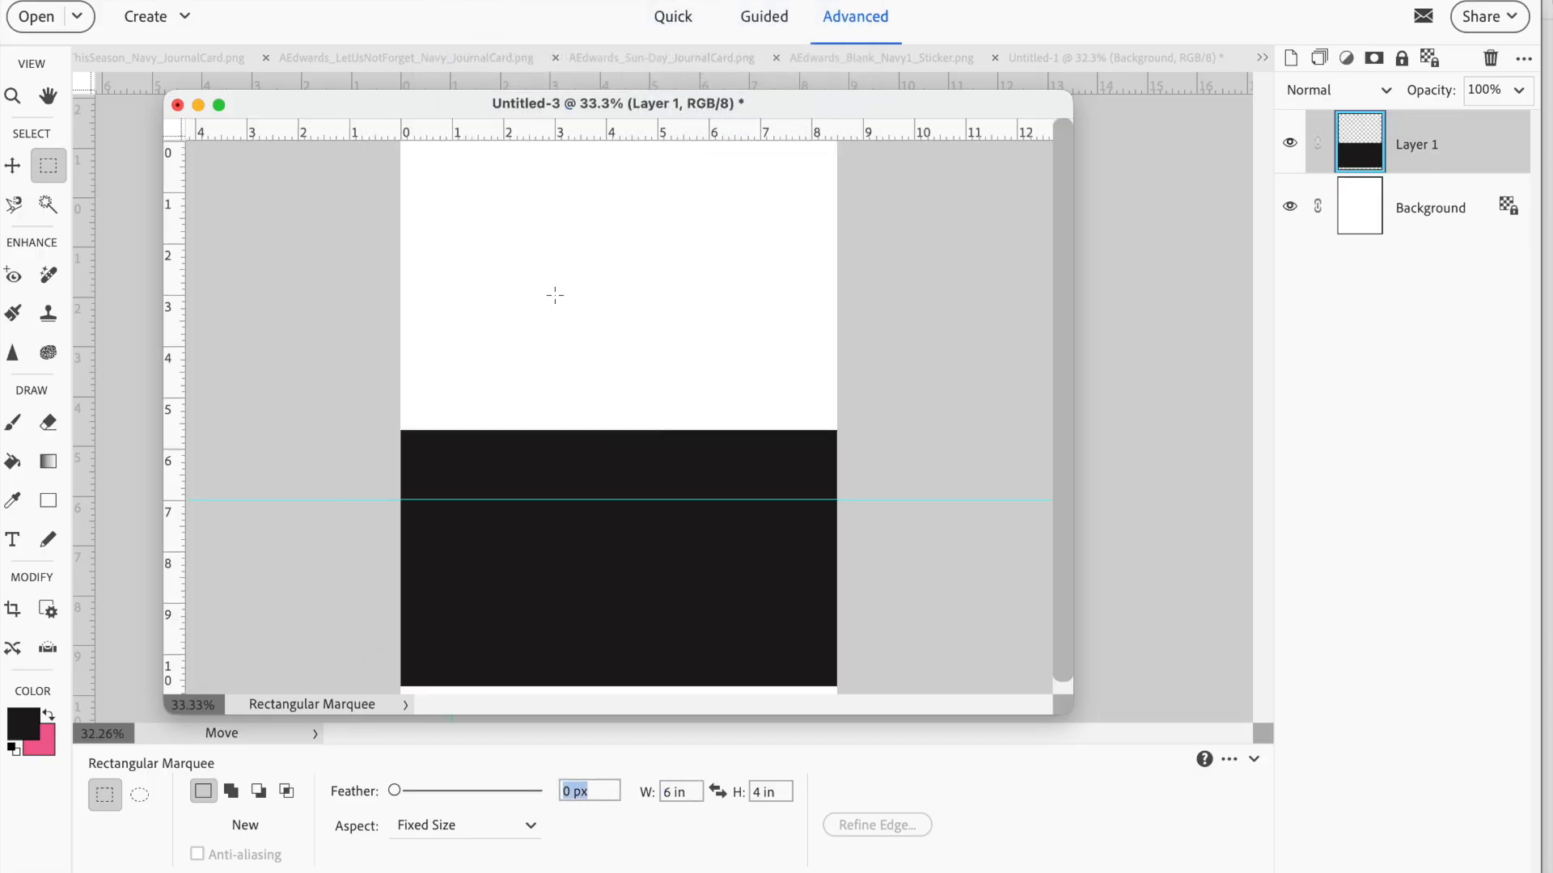
# Outline a fixed 6 x 4 in selection above the black block on a new layer with a centered 3 px black stroke, then deselect
pyautogui.click(466, 201)
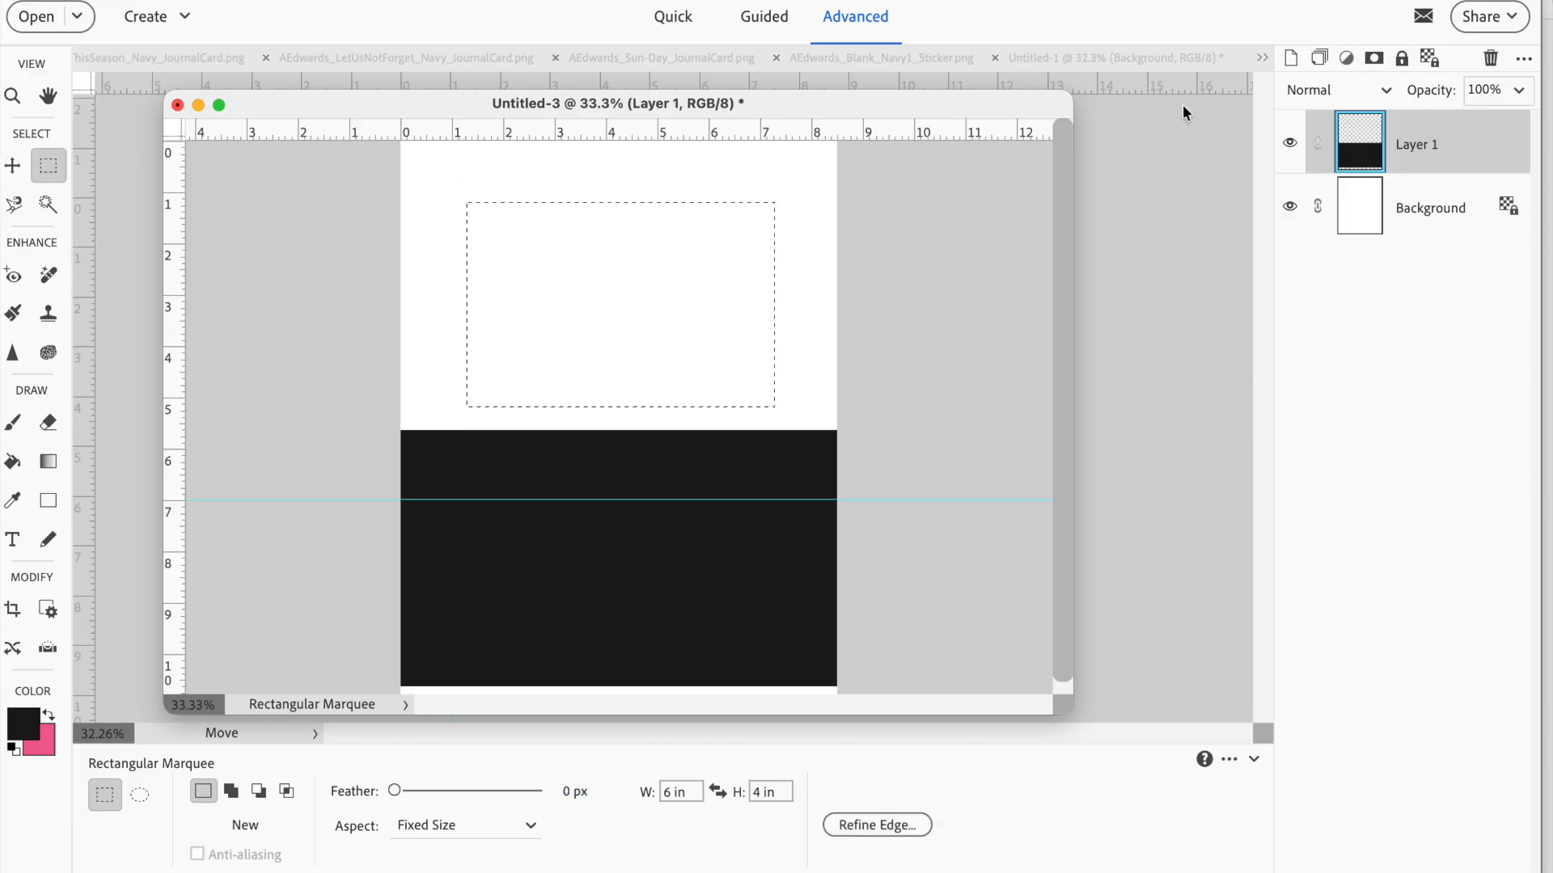
pyautogui.click(1291, 57)
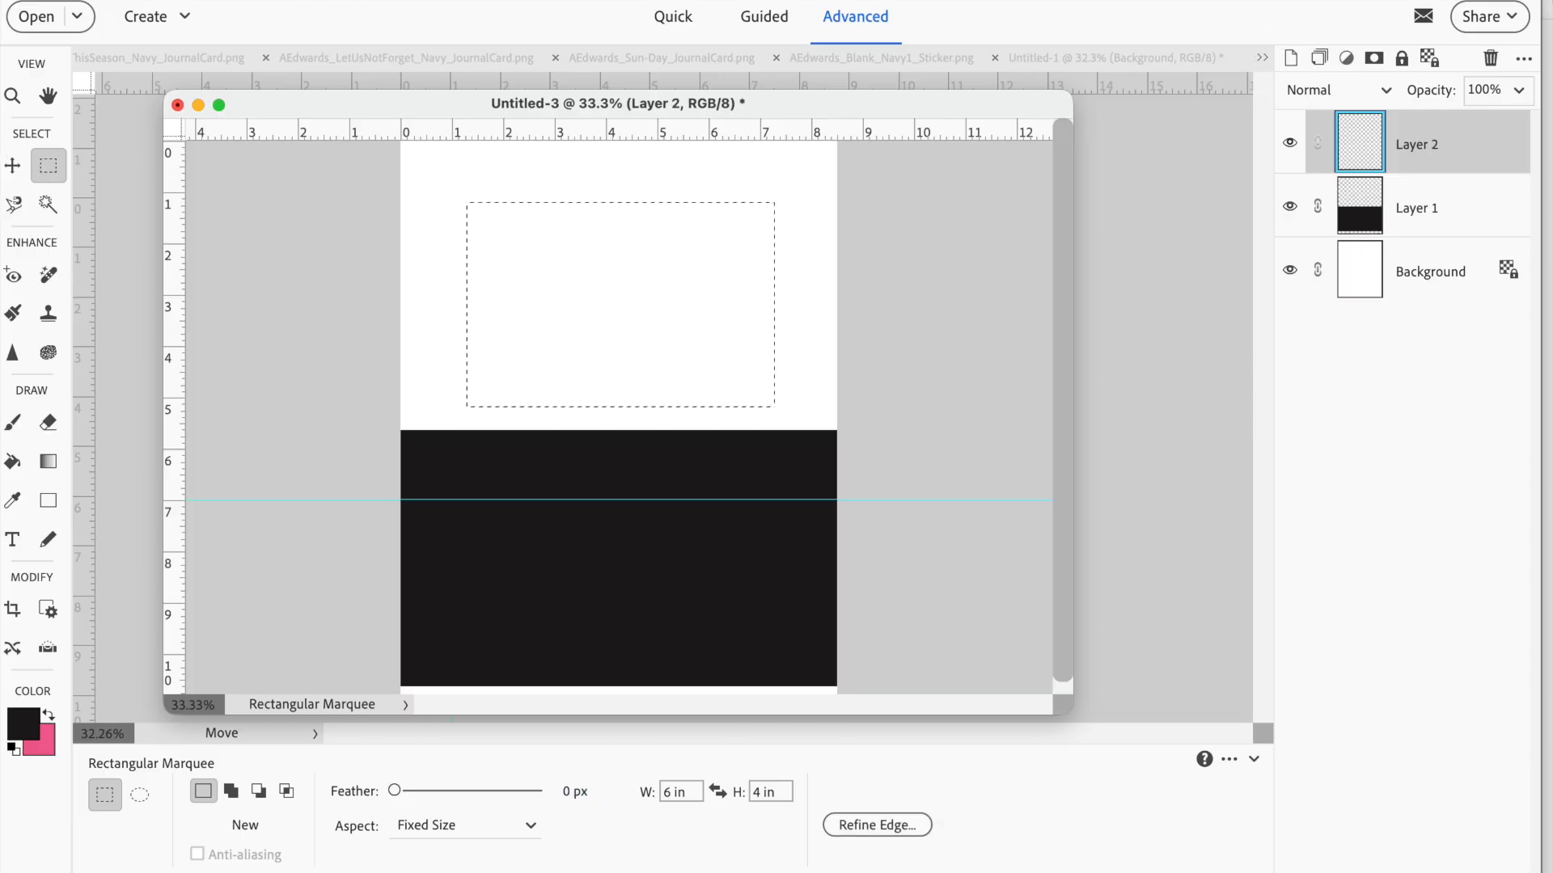
pyautogui.click(391, 0)
pyautogui.click(492, 202)
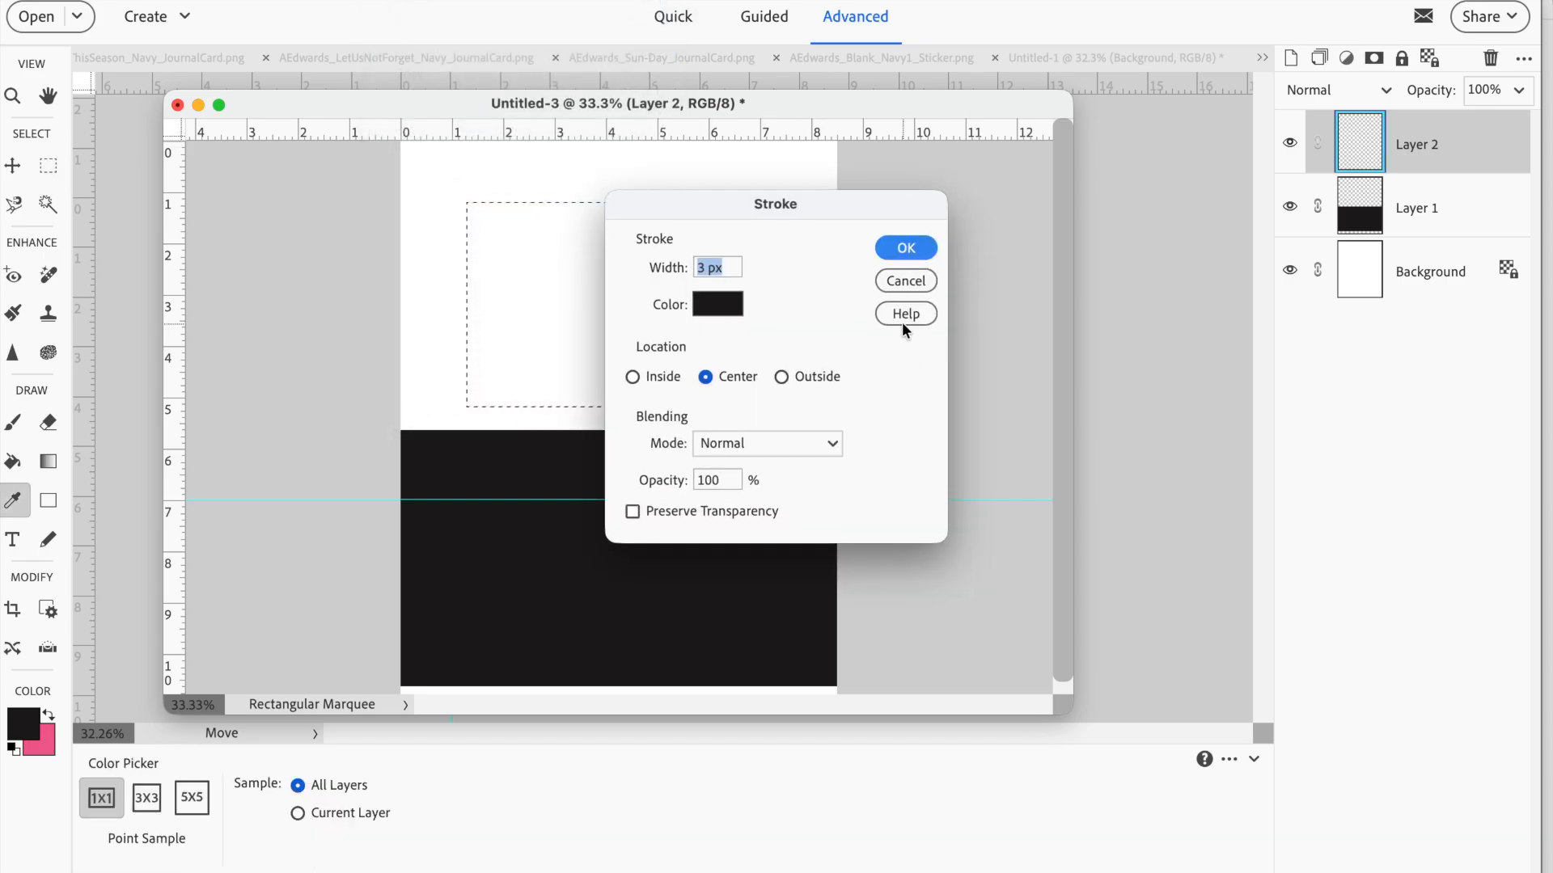
pyautogui.click(906, 245)
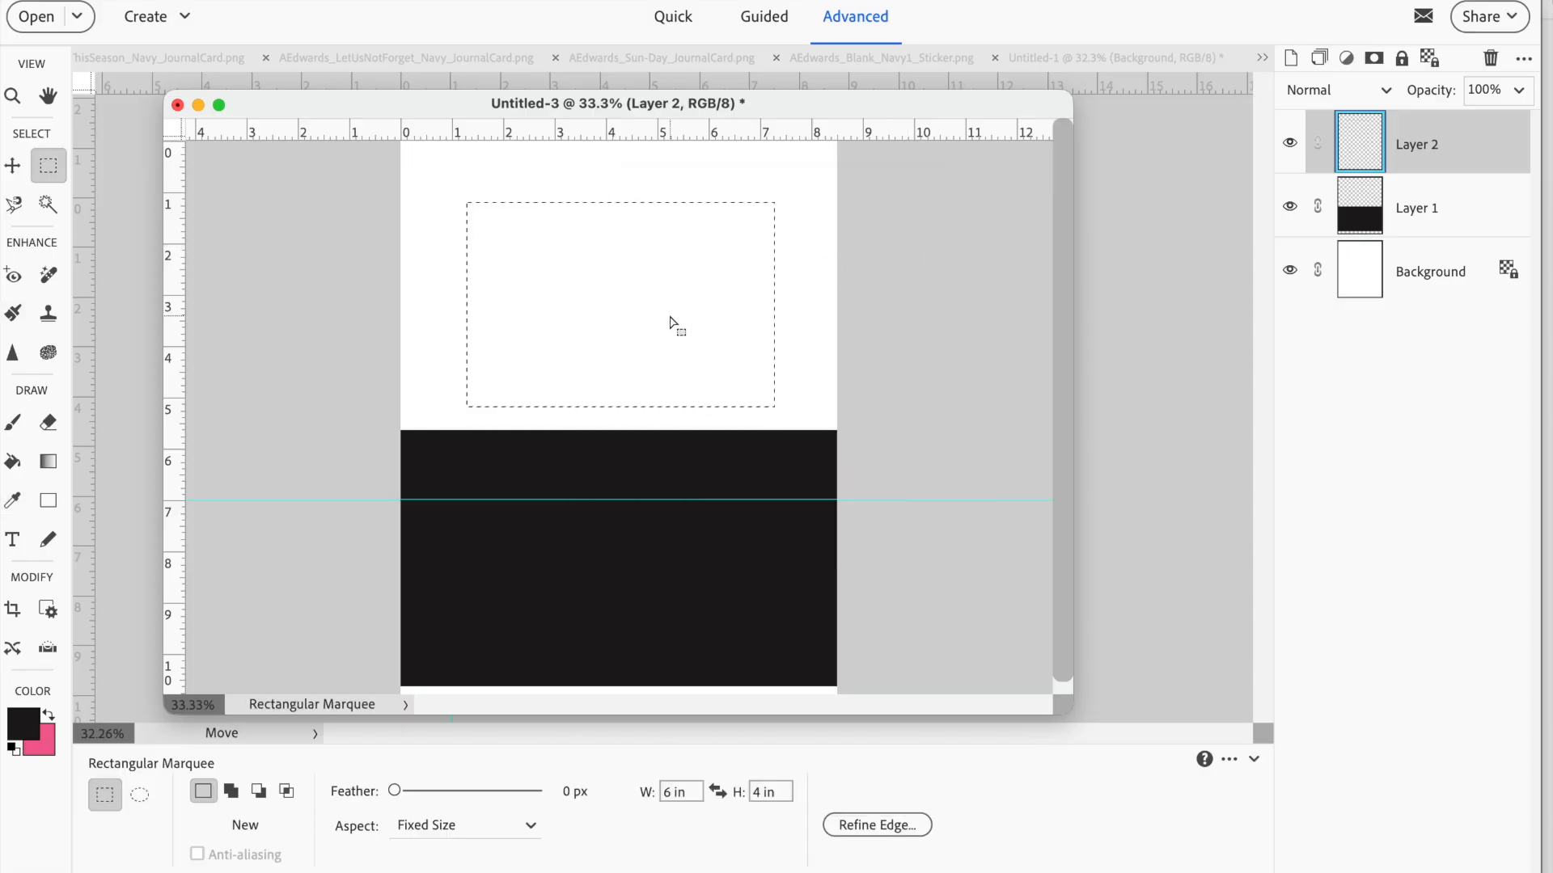
pyautogui.hotkey('ctrl', 'd')
# Place a black rectangle shape of about 5.75 x 3.75 in and move it inside the 6 x 4 in outline
pyautogui.click(49, 500)
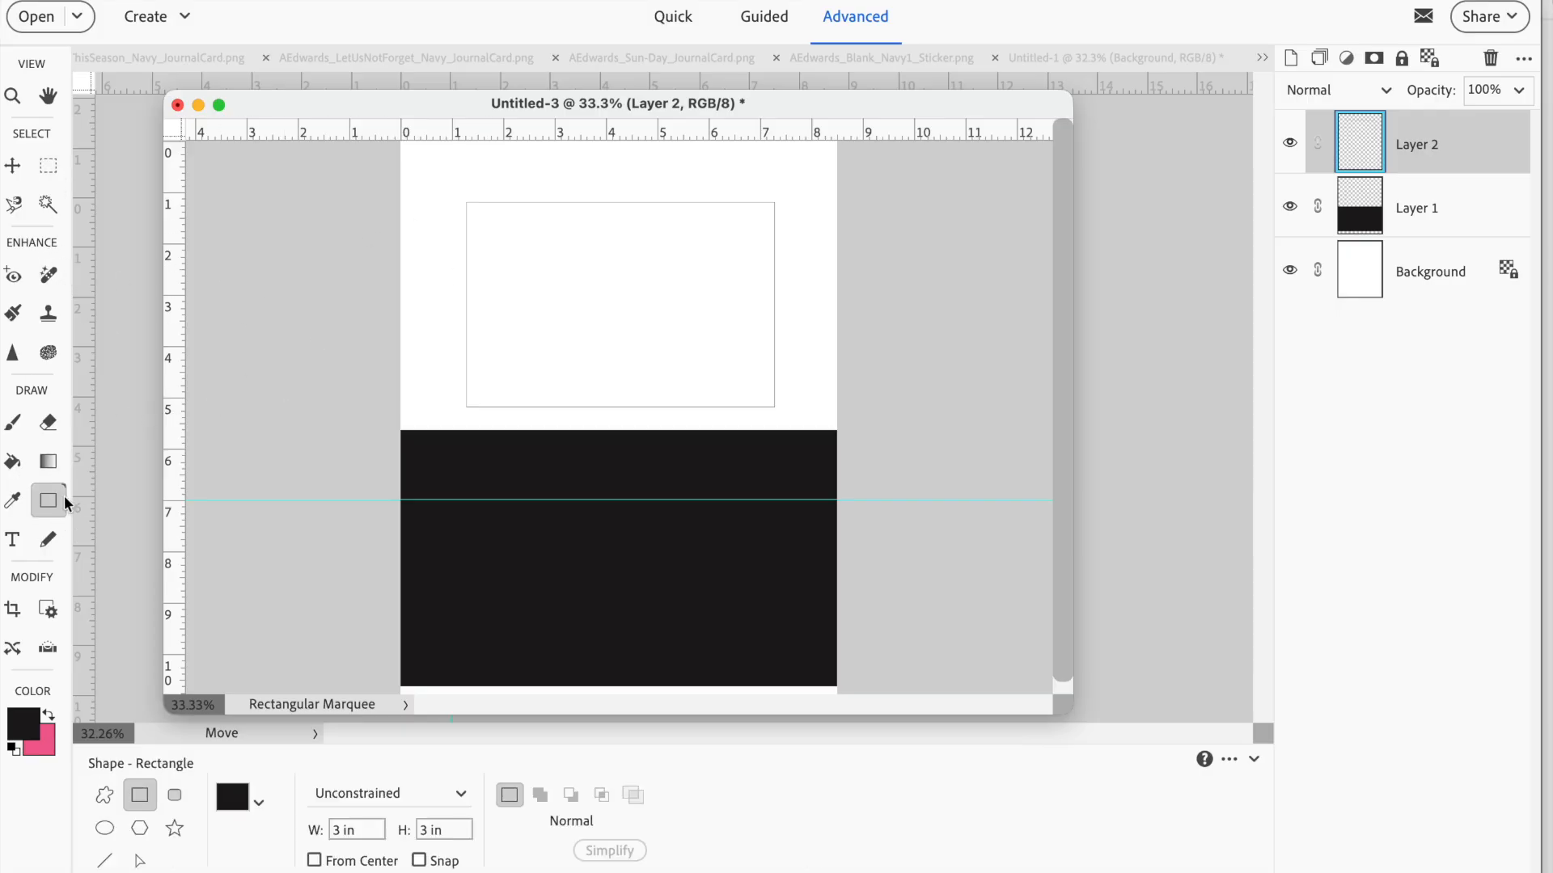
pyautogui.click(356, 830)
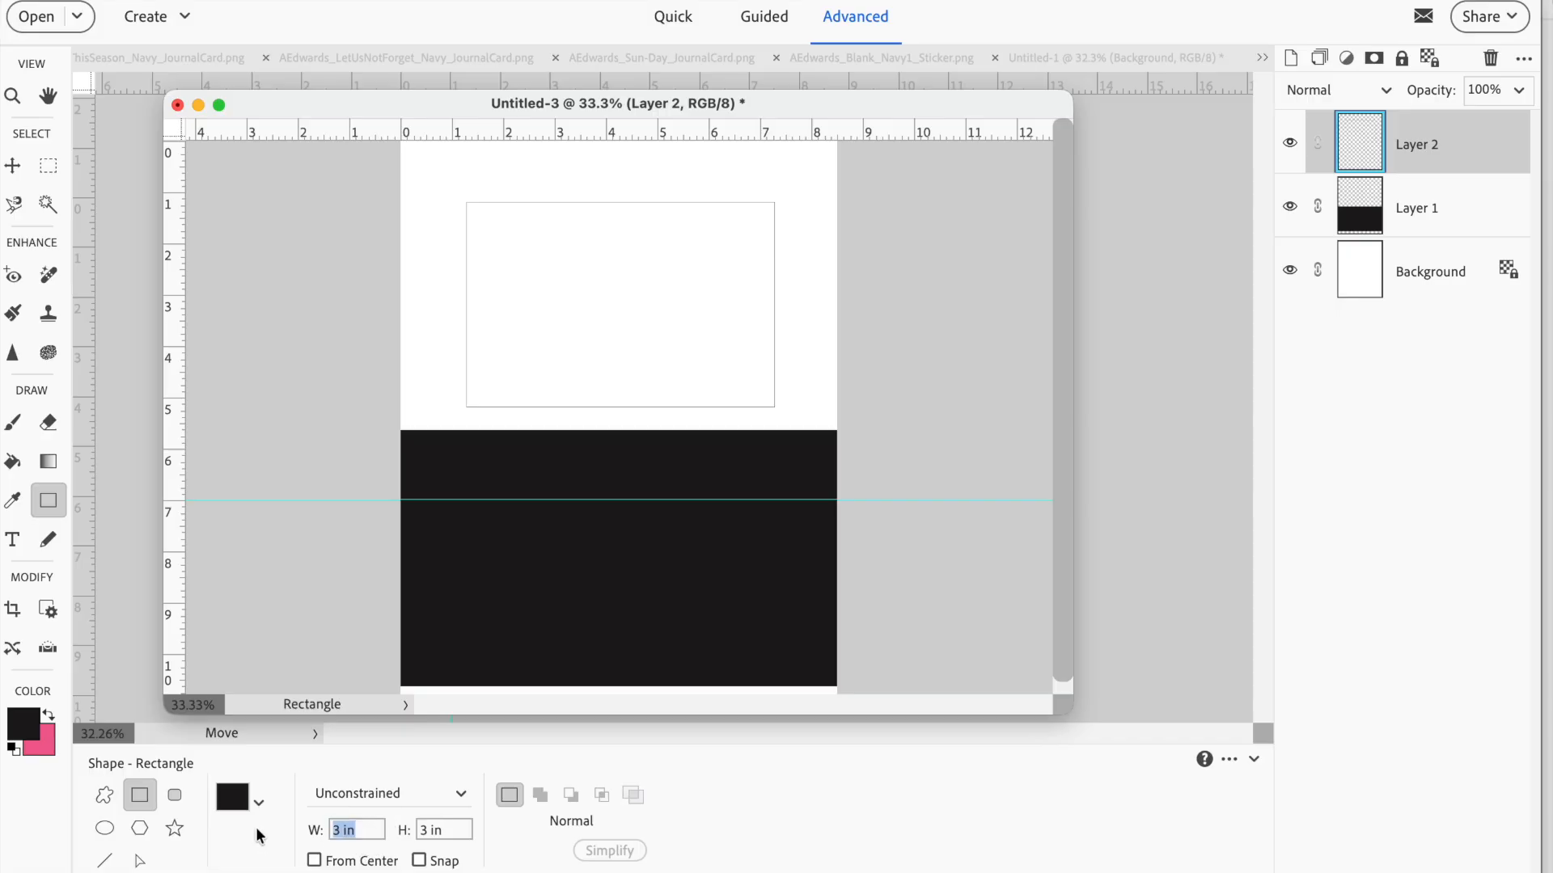
pyautogui.write('5.75')
pyautogui.press('Tab')
pyautogui.write('2')
pyautogui.click(509, 264)
pyautogui.click(12, 165)
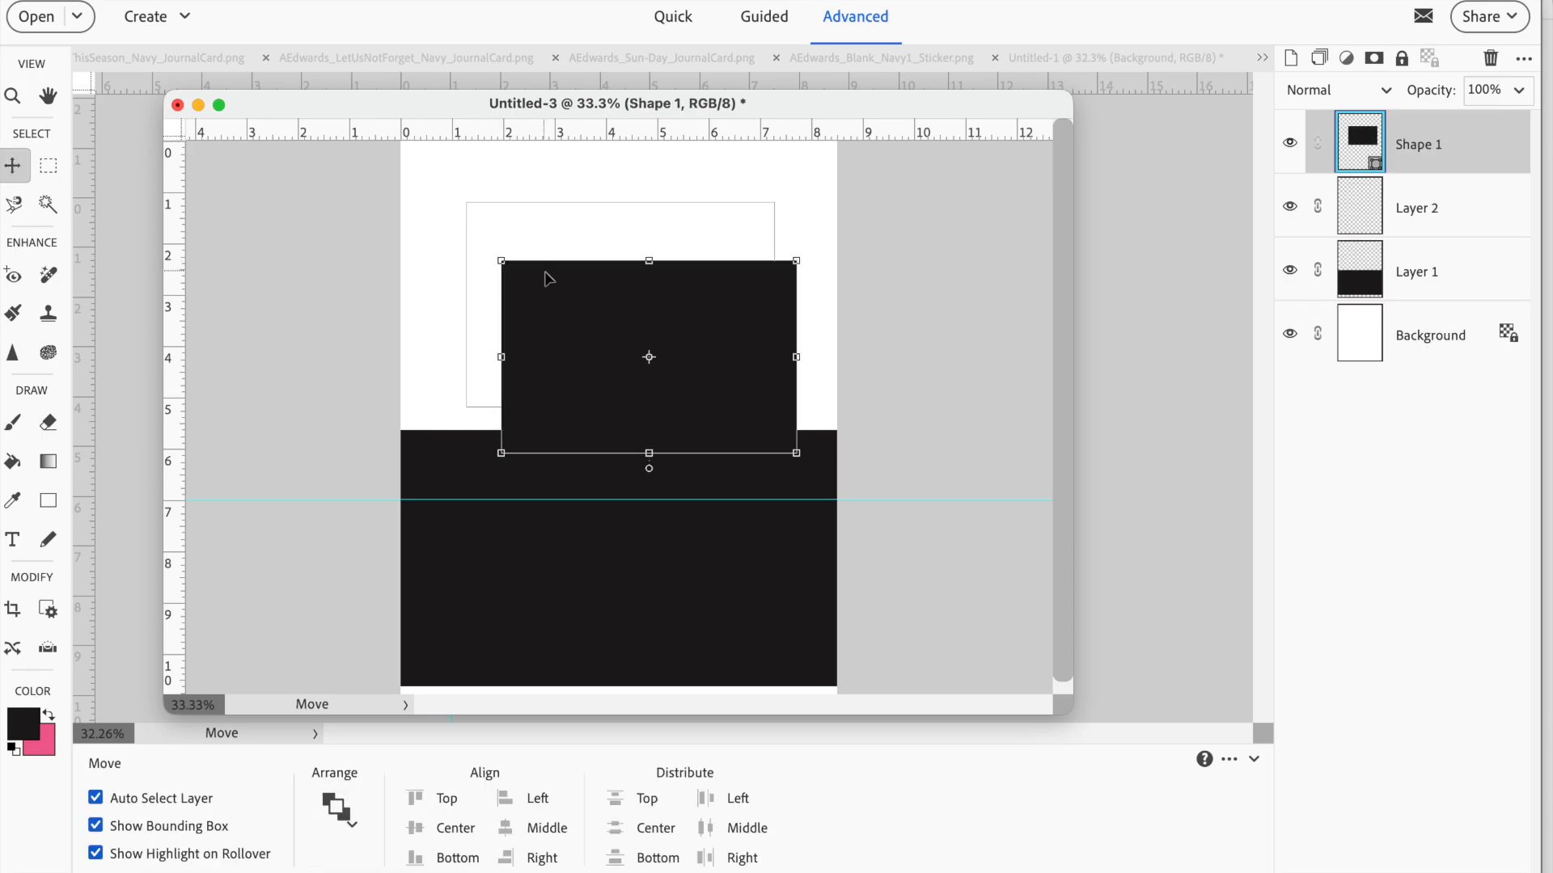
pyautogui.moveTo(575, 315); pyautogui.dragTo(555, 270)
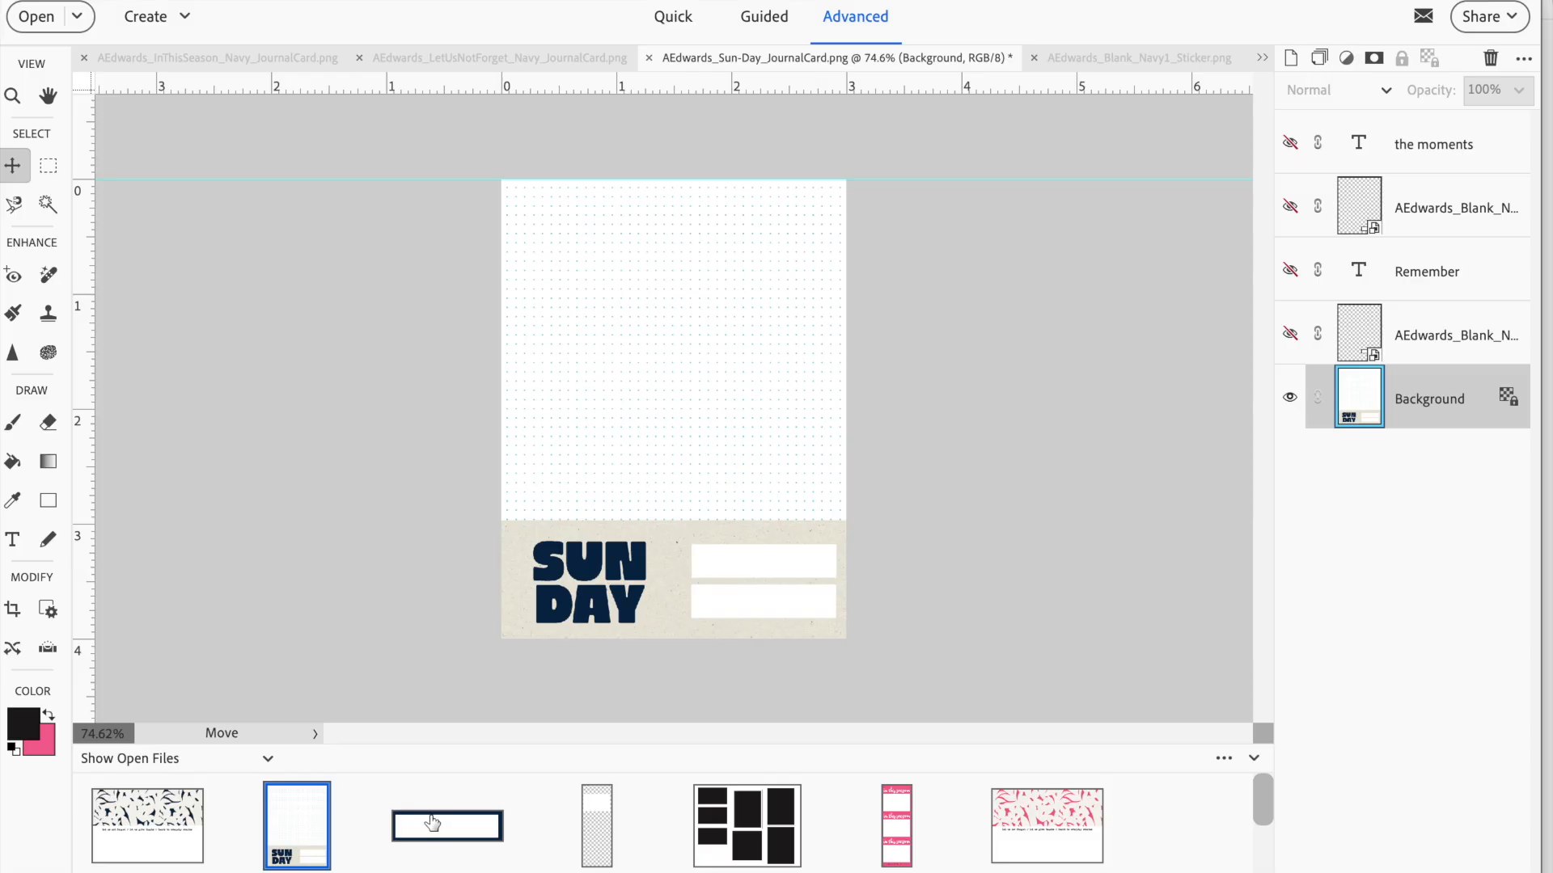
# Place the blank navy sticker over the Sun-Day card's upper white box and stretch it to 121.34% width to fit
pyautogui.moveTo(431, 835); pyautogui.dragTo(720, 597)
pyautogui.moveTo(685, 410); pyautogui.dragTo(833, 562)
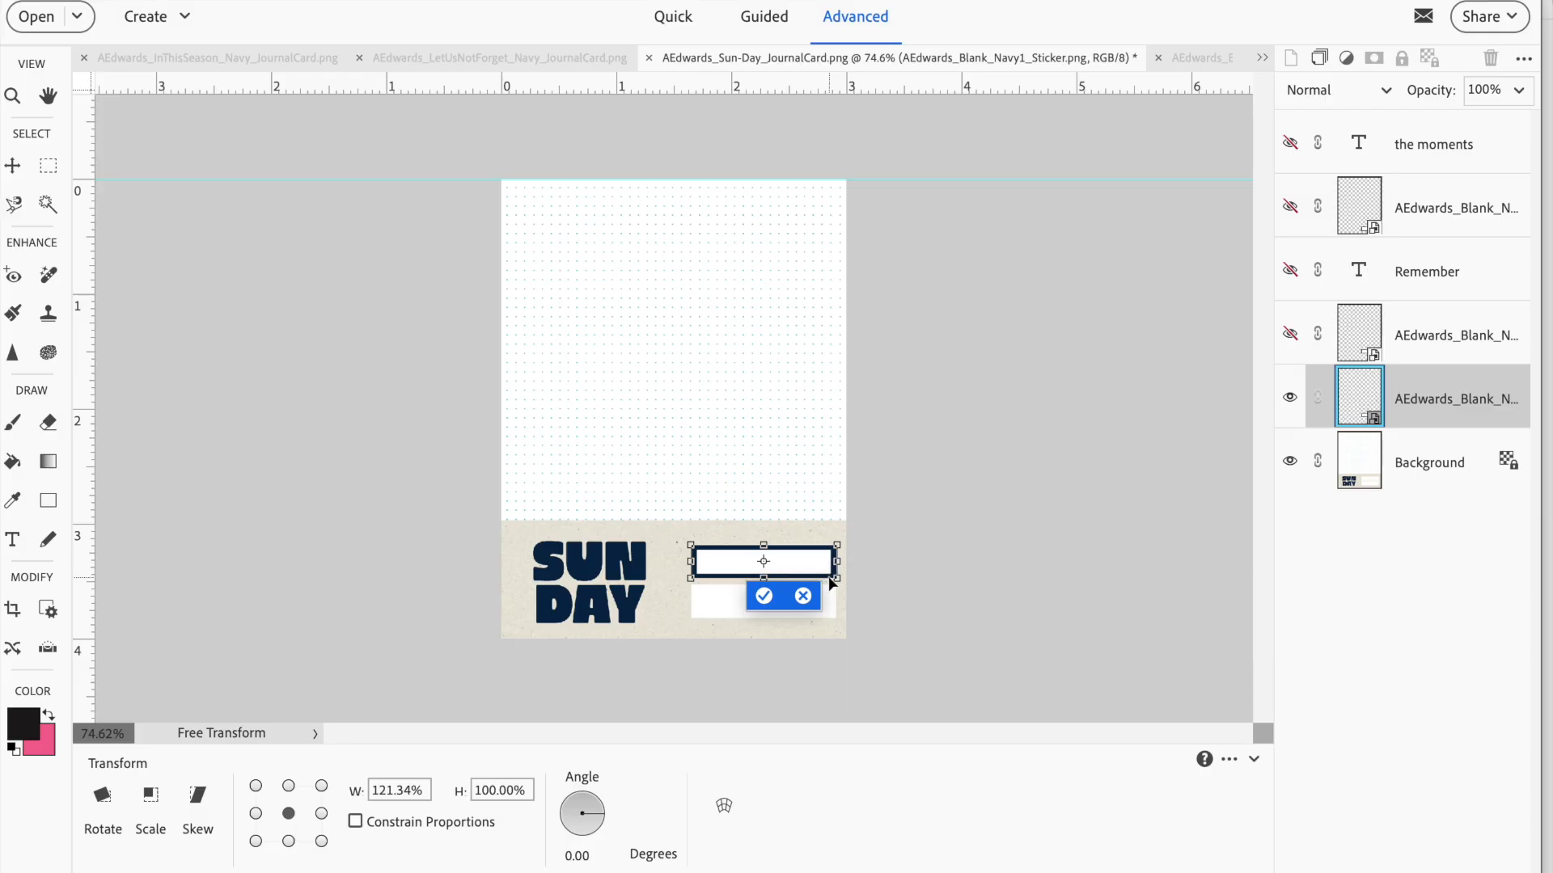
pyautogui.click(763, 596)
pyautogui.hotkey('ctrl', '=')
pyautogui.hotkey('ctrl', '=')
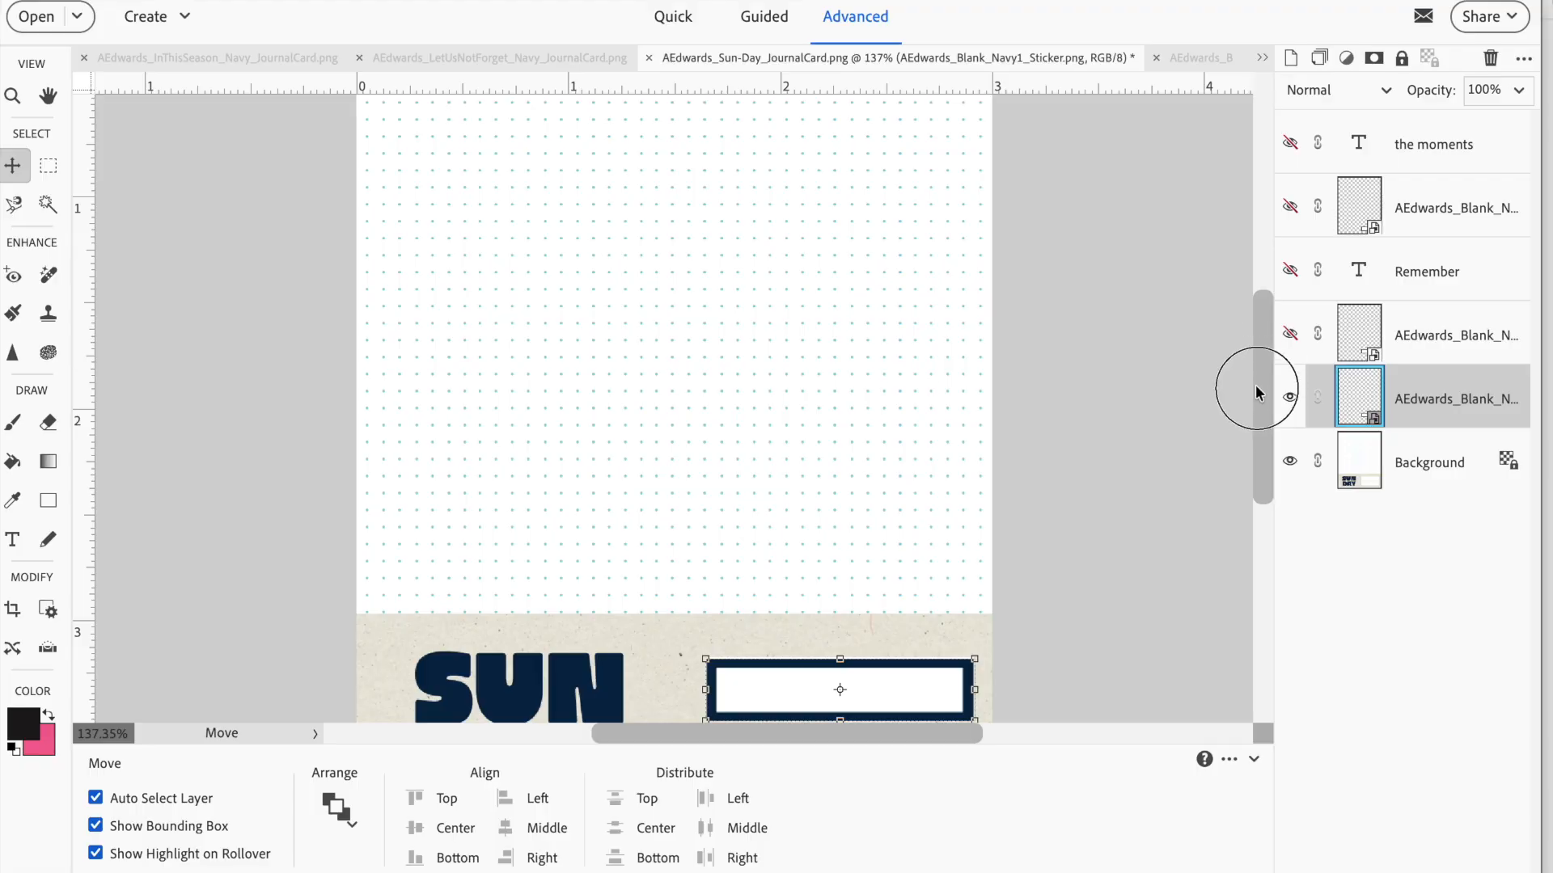
pyautogui.moveTo(1260, 403); pyautogui.dragTo(1264, 453)
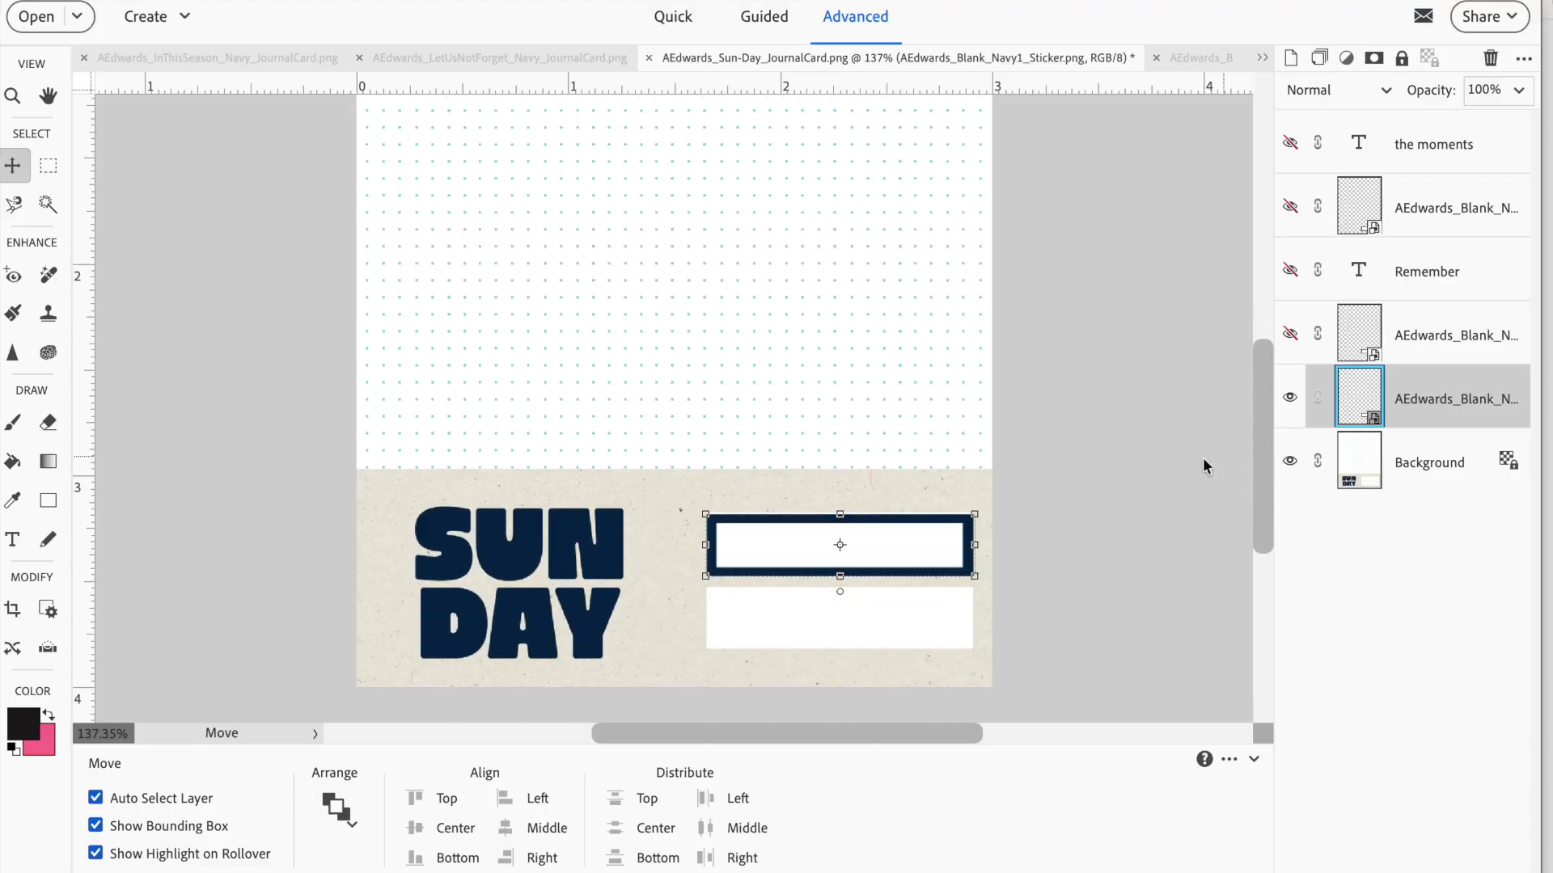
pyautogui.hotkey('ctrl', '=')
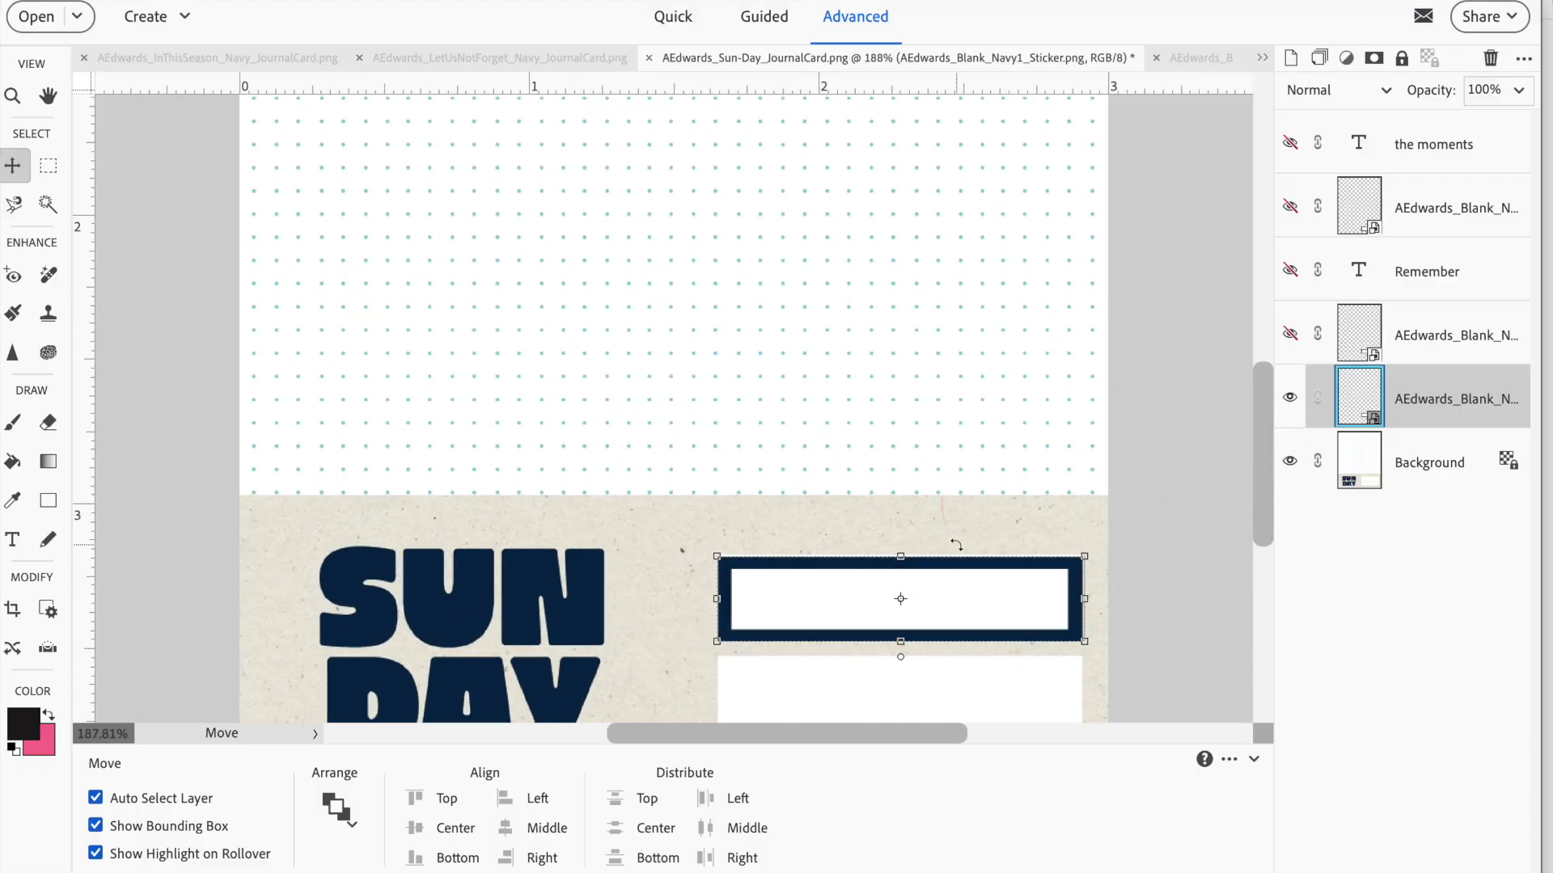
pyautogui.click(951, 536)
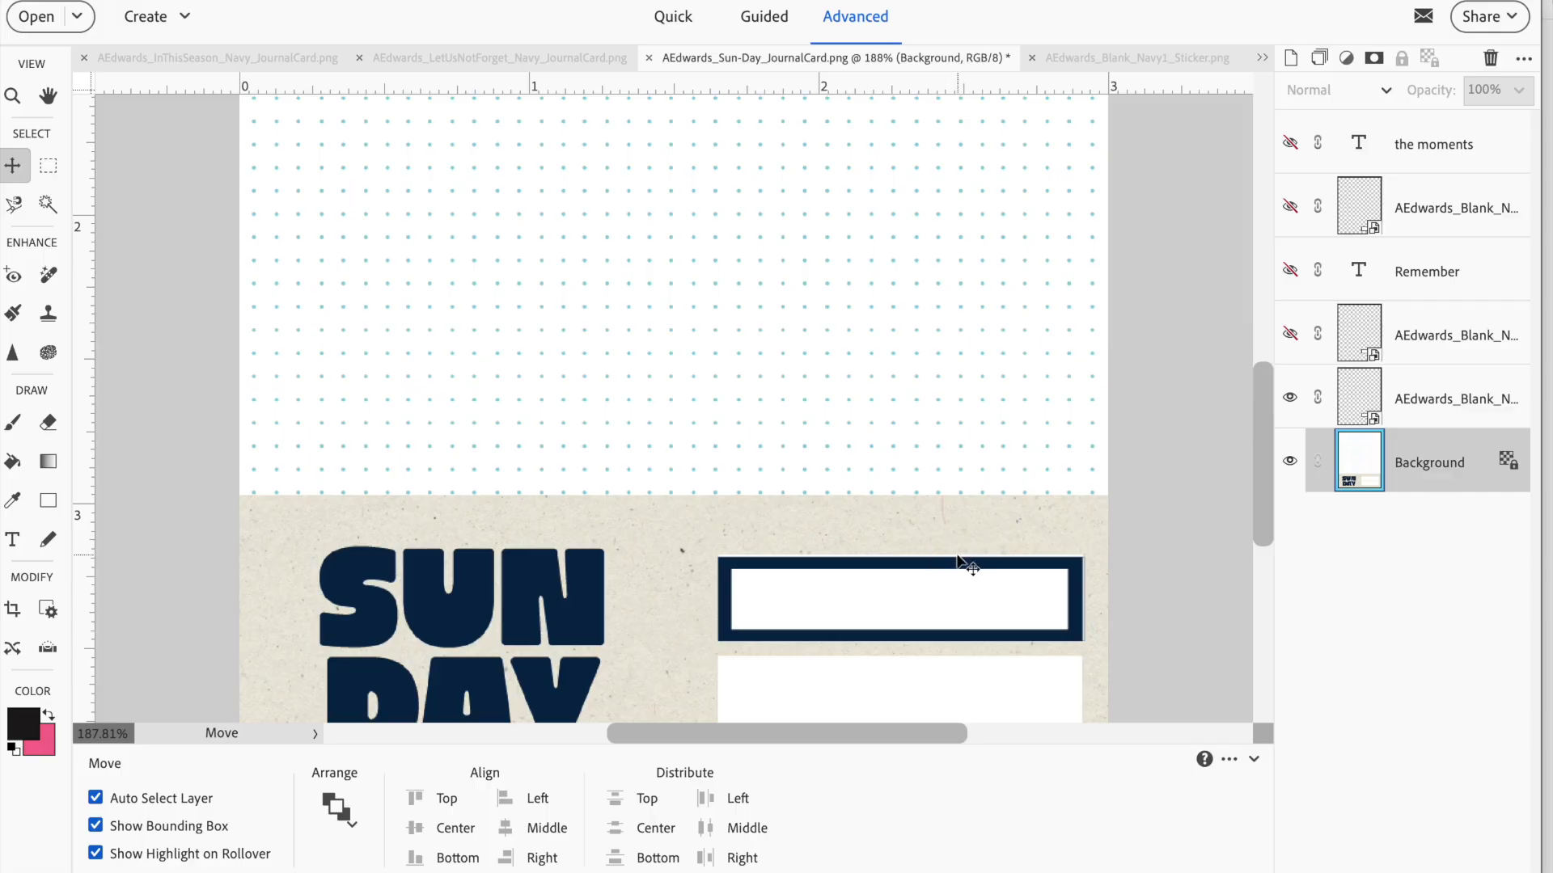
pyautogui.click(929, 613)
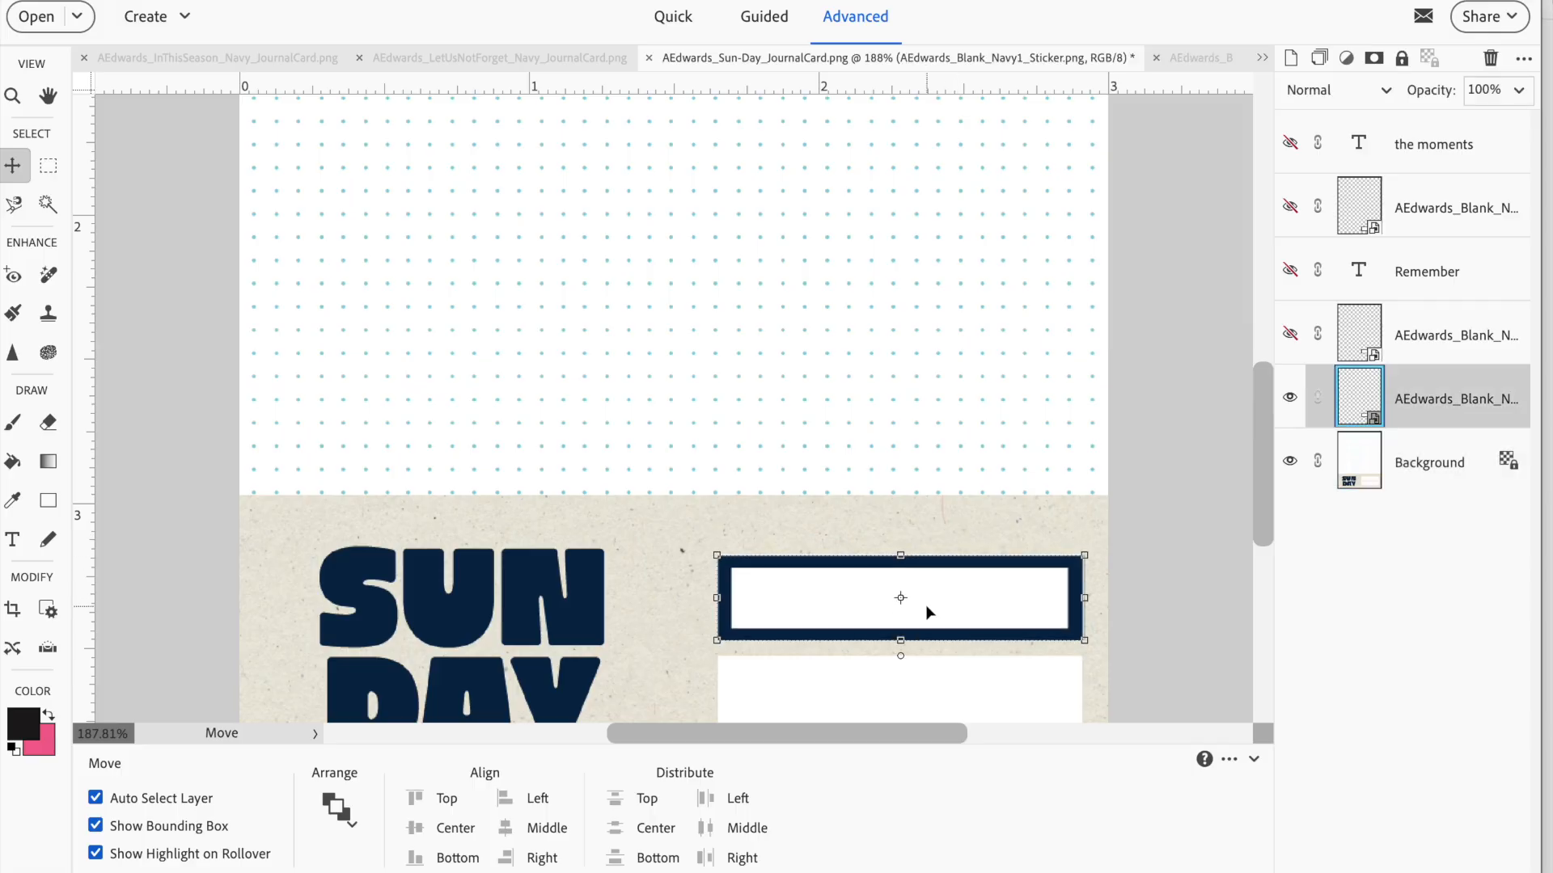
pyautogui.click(672, 535)
pyautogui.scroll(-3, 915, 586)
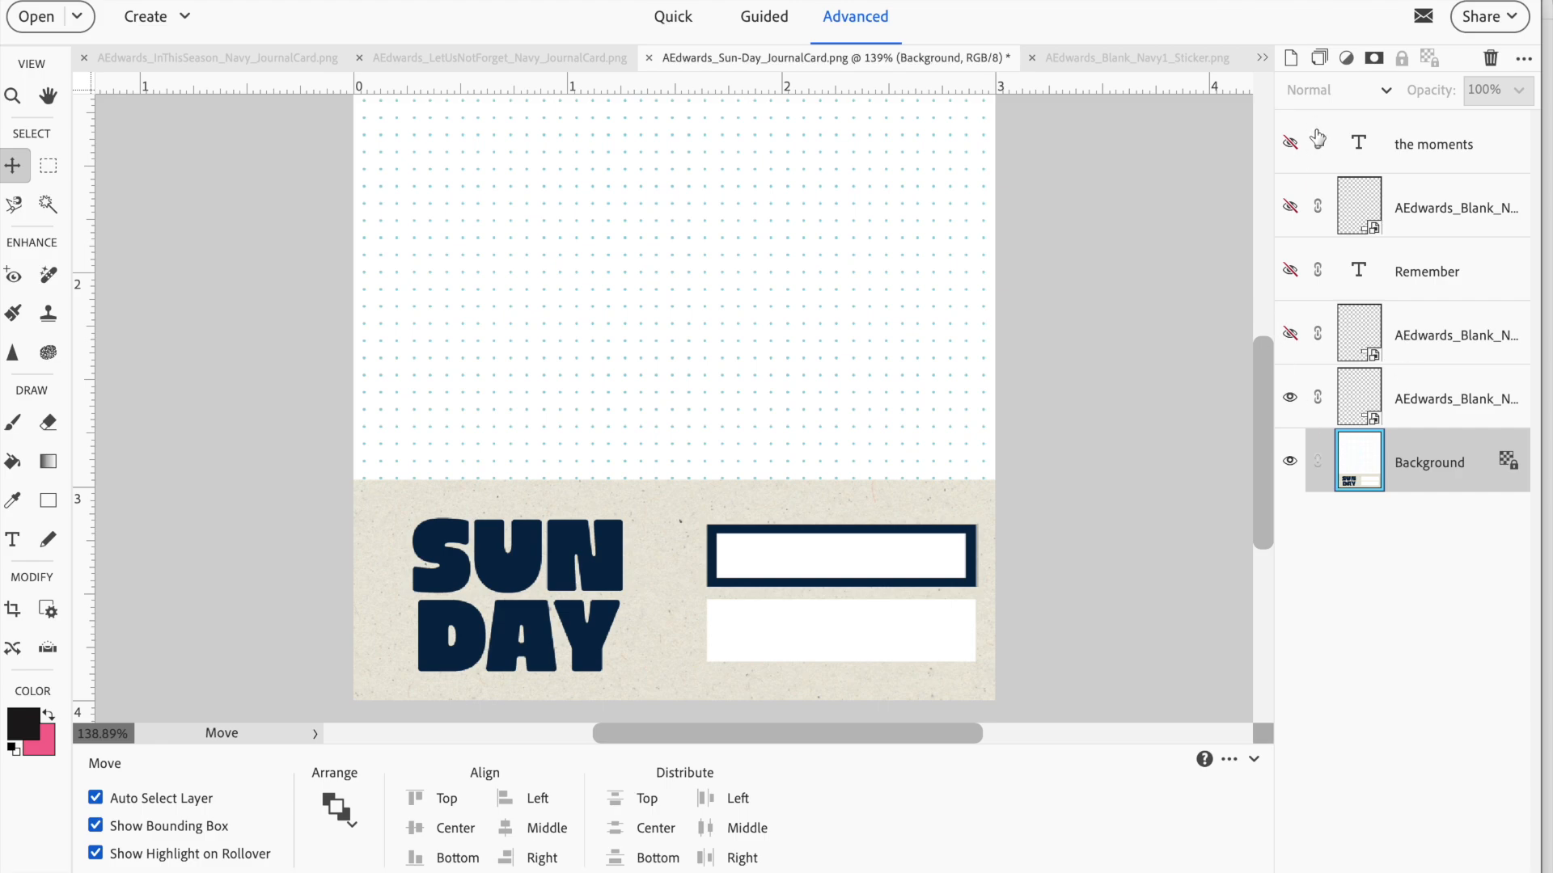
# Show the lower navy sticker, stretch the upper one to 109.09% height and nudge it left to line up with it
pyautogui.click(1289, 209)
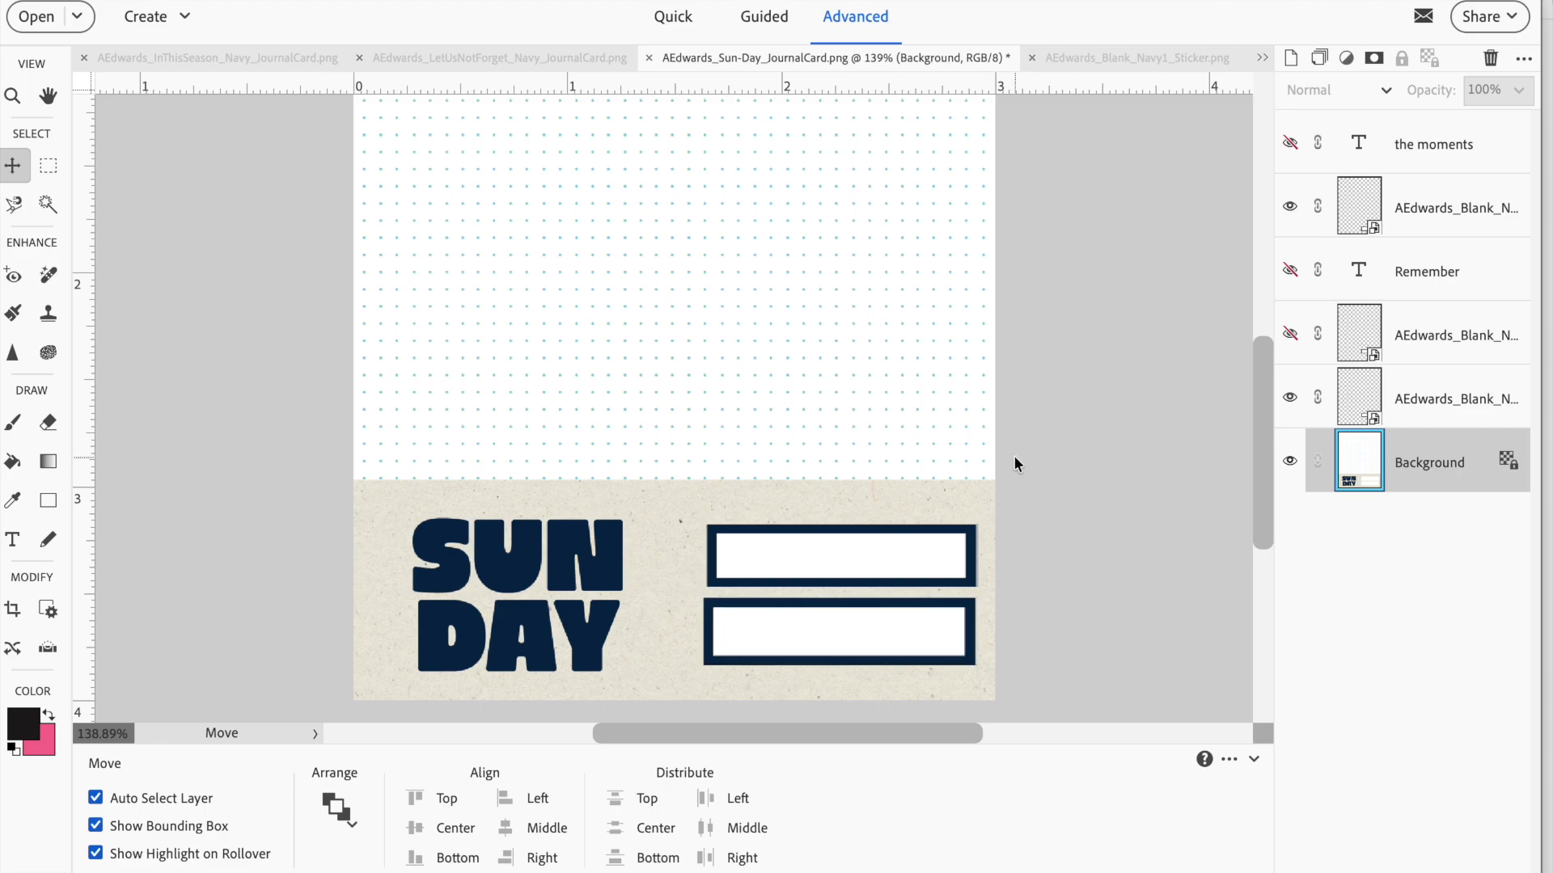
pyautogui.click(842, 628)
pyautogui.click(849, 566)
pyautogui.moveTo(842, 524); pyautogui.dragTo(843, 518)
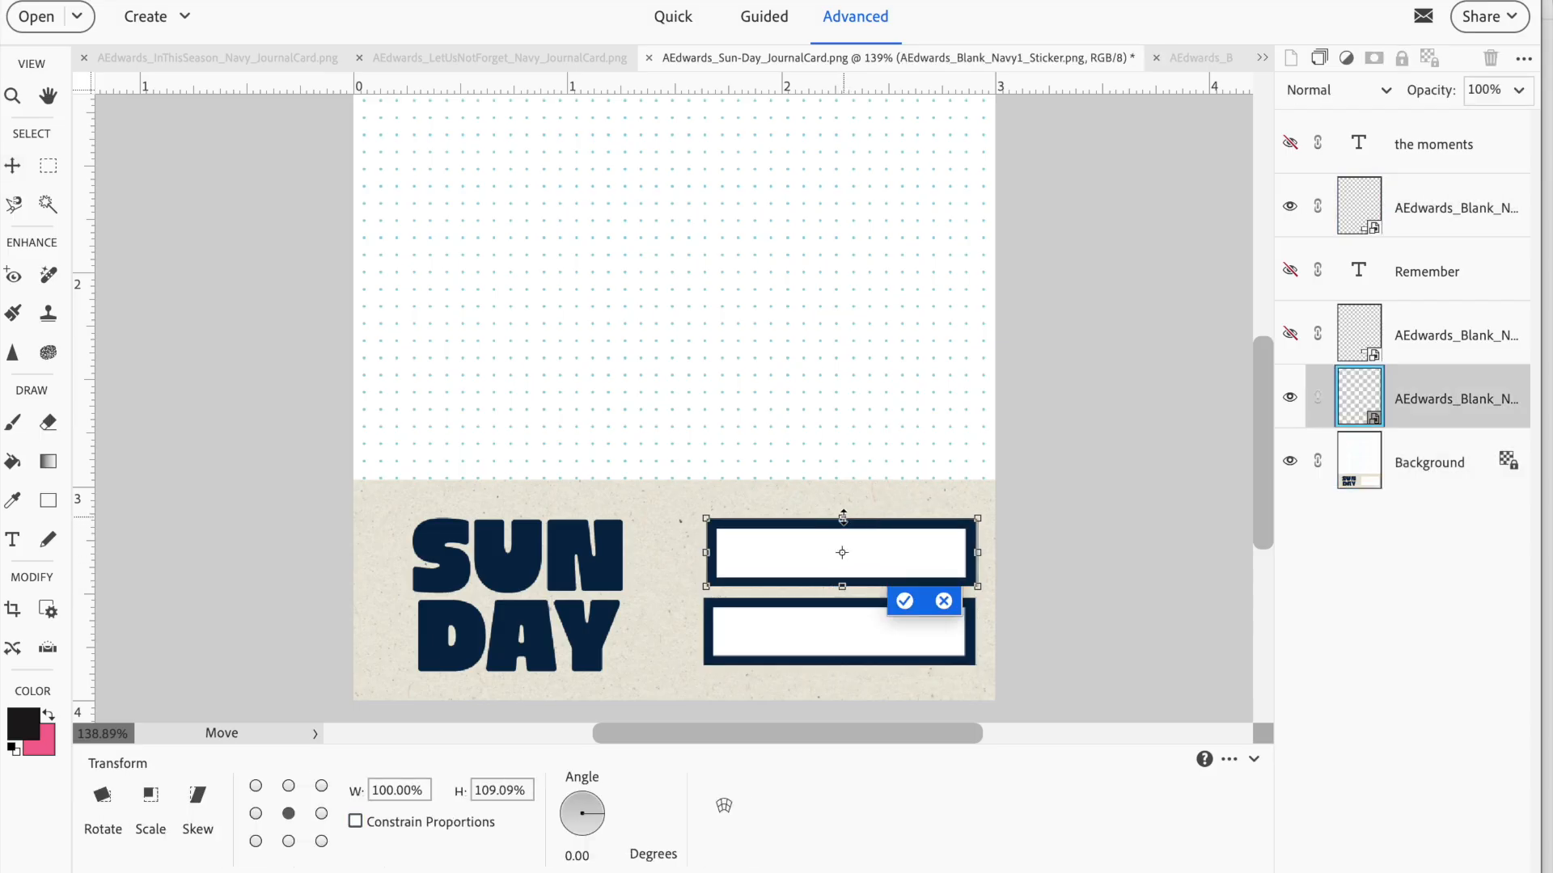
pyautogui.click(903, 603)
pyautogui.press('Left')
pyautogui.press('Left')
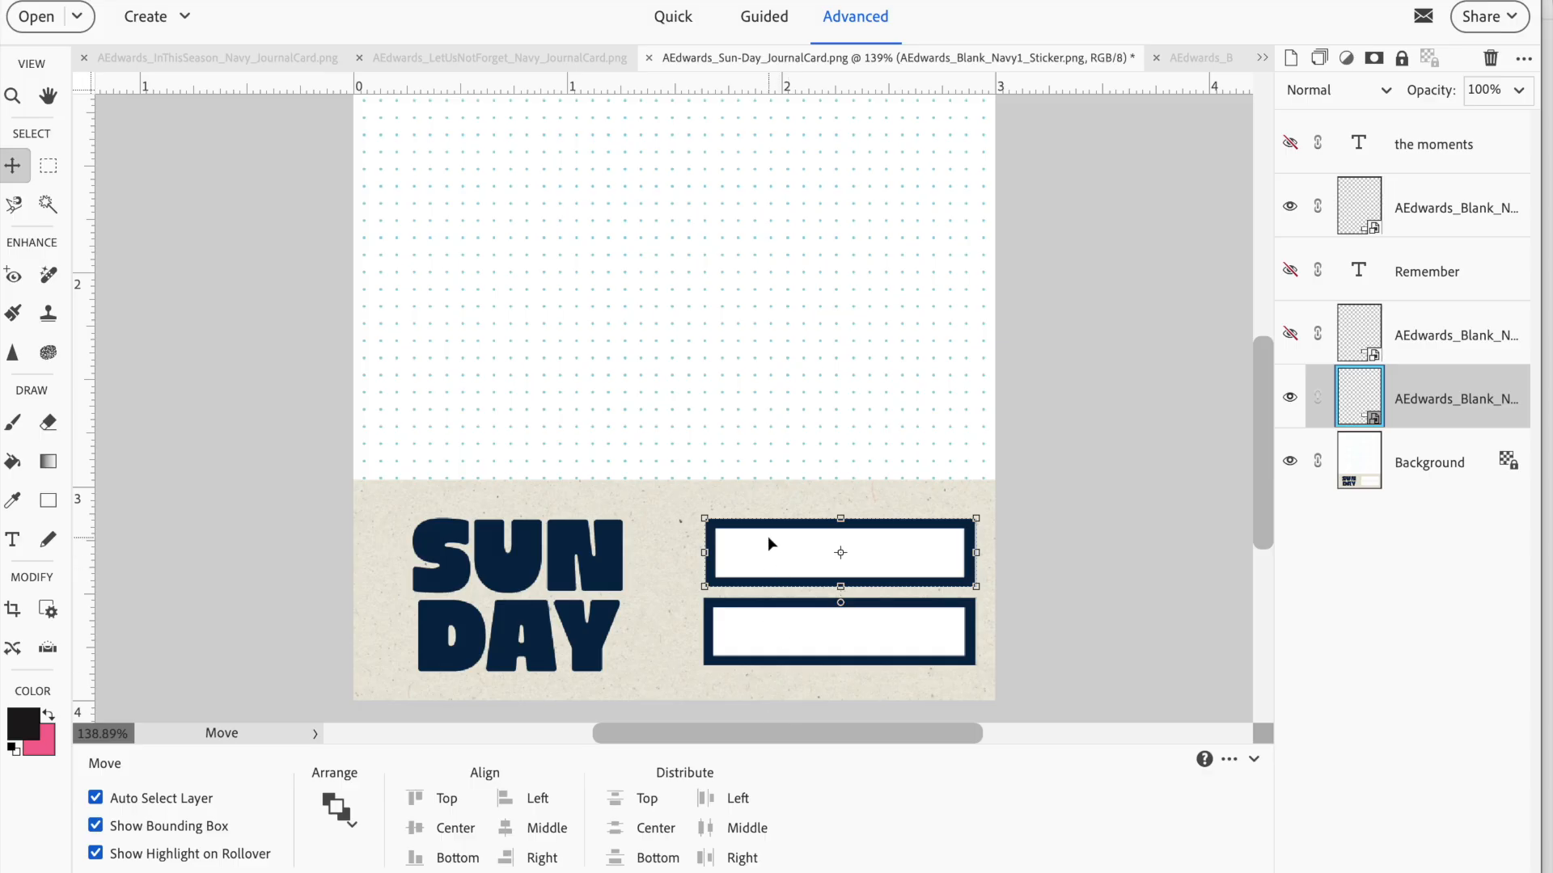
# Show the "the moments" and "Remember" text layers over the two navy stickers
pyautogui.click(1292, 142)
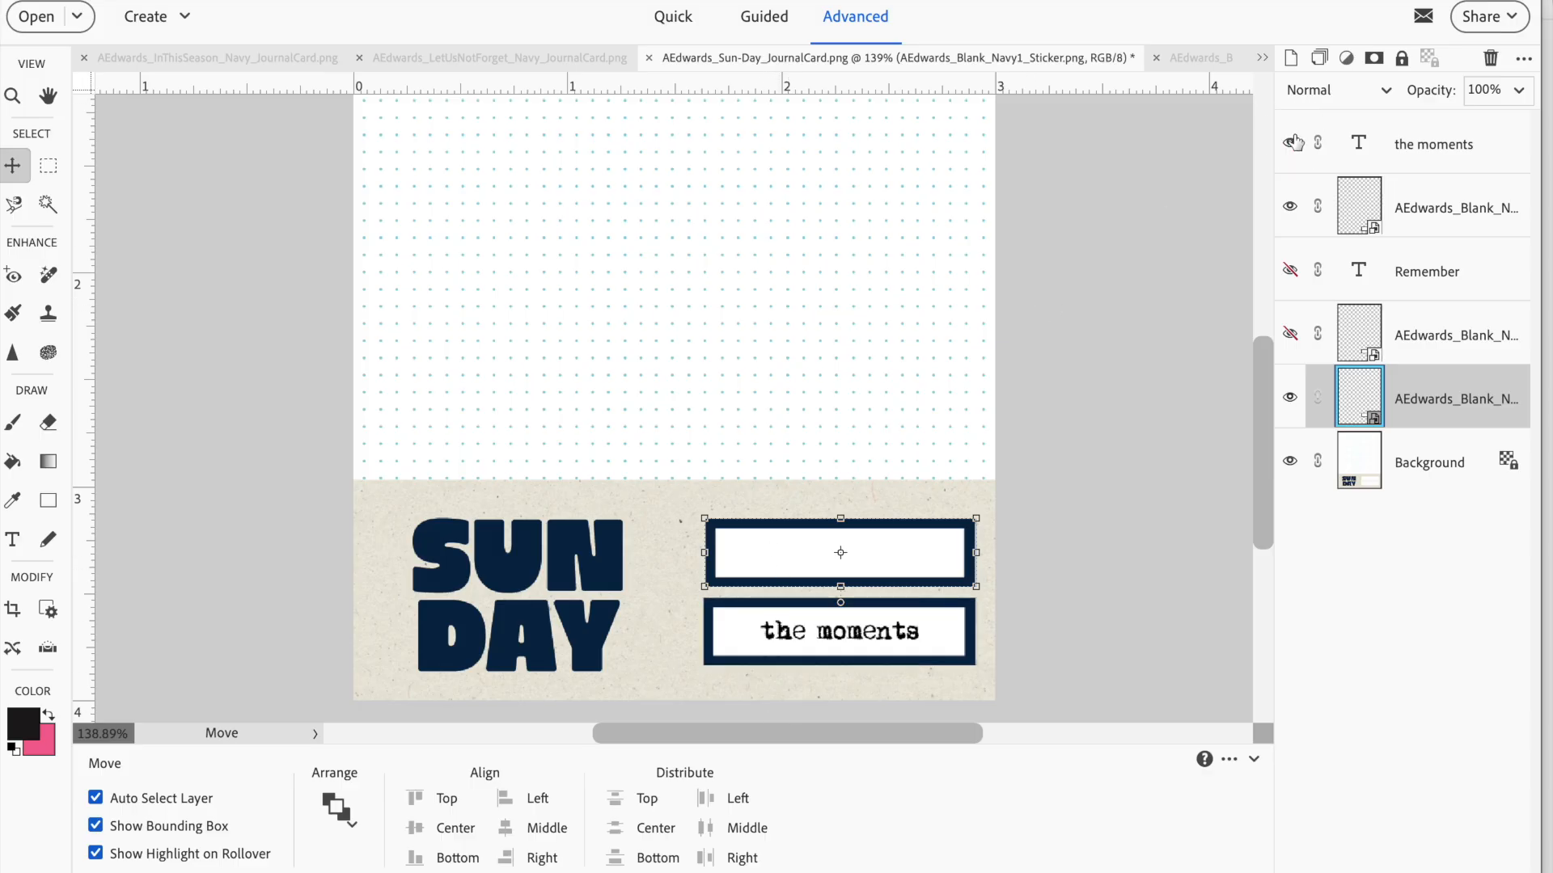
pyautogui.click(1290, 271)
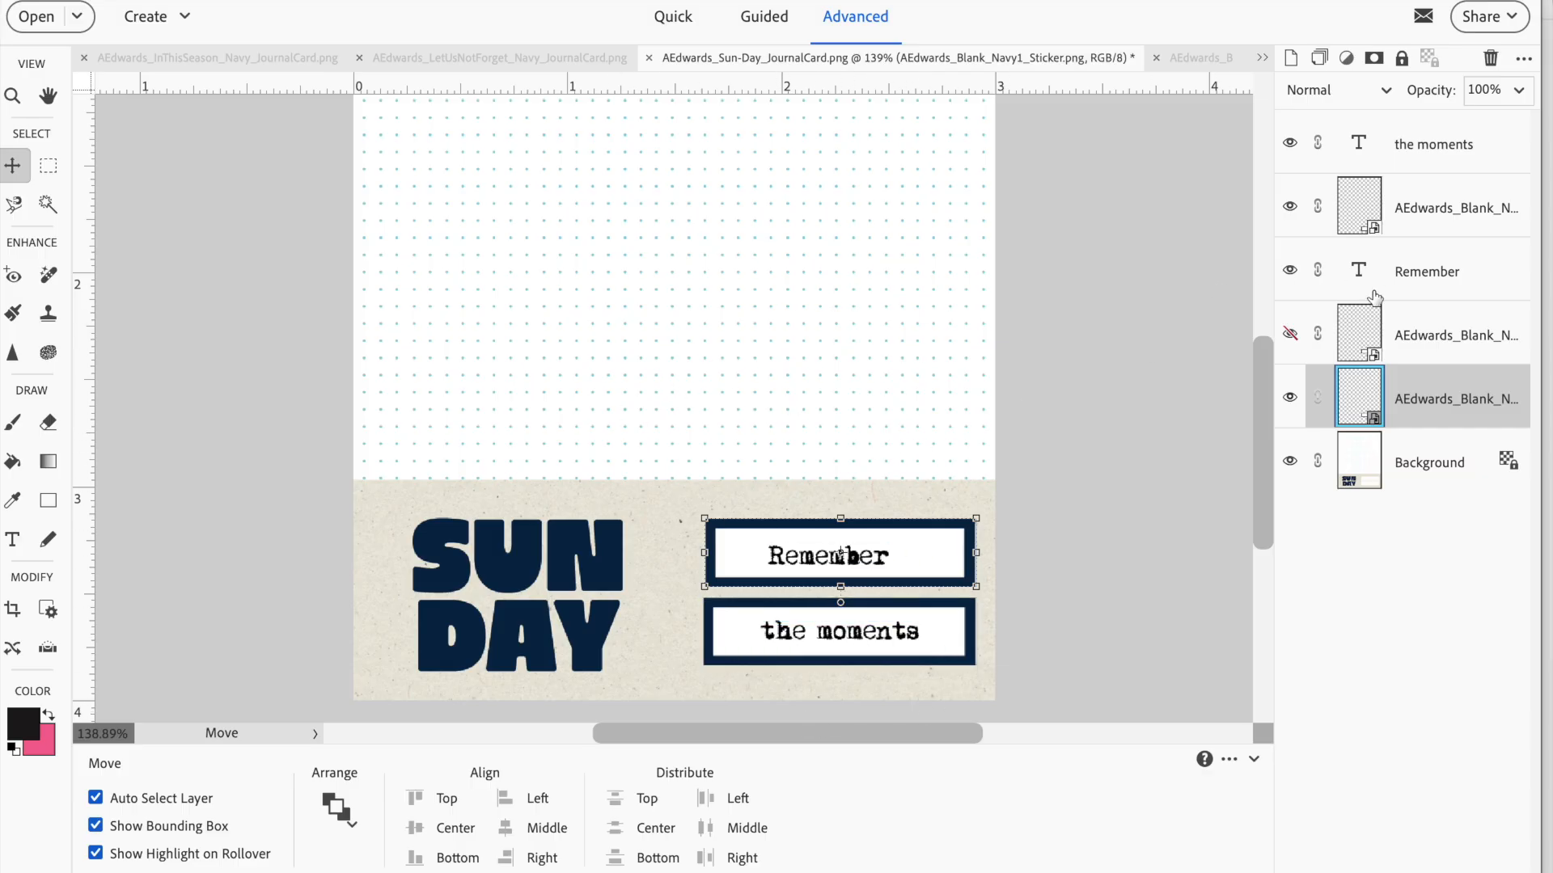
pyautogui.moveTo(1263, 401)
pyautogui.mouseDown()
pyautogui.moveTo(1262, 298)
pyautogui.moveTo(1262, 426)
pyautogui.mouseUp()
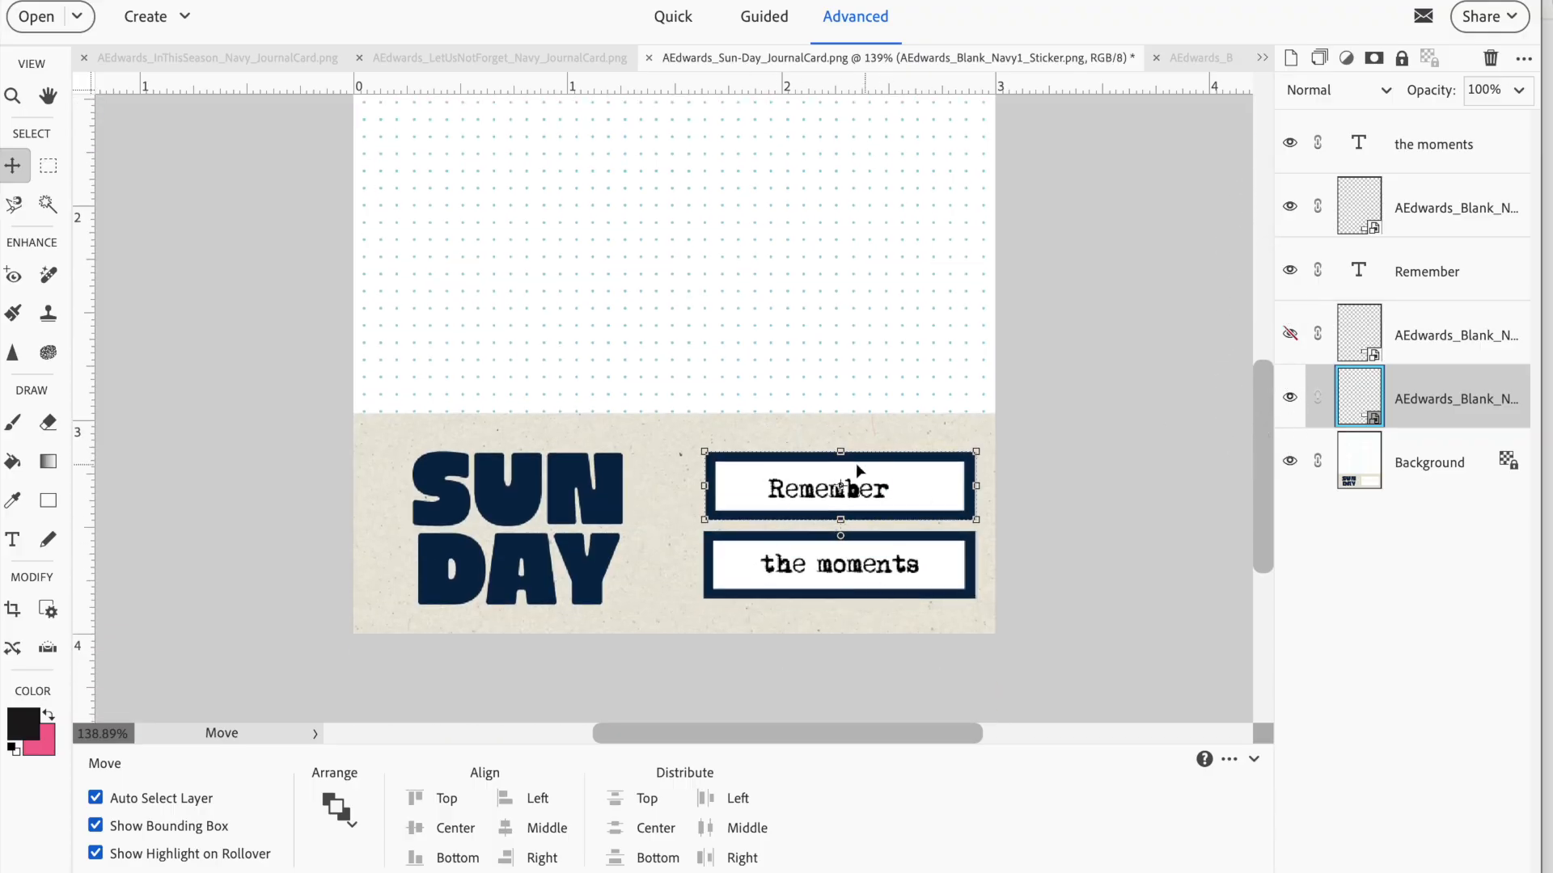